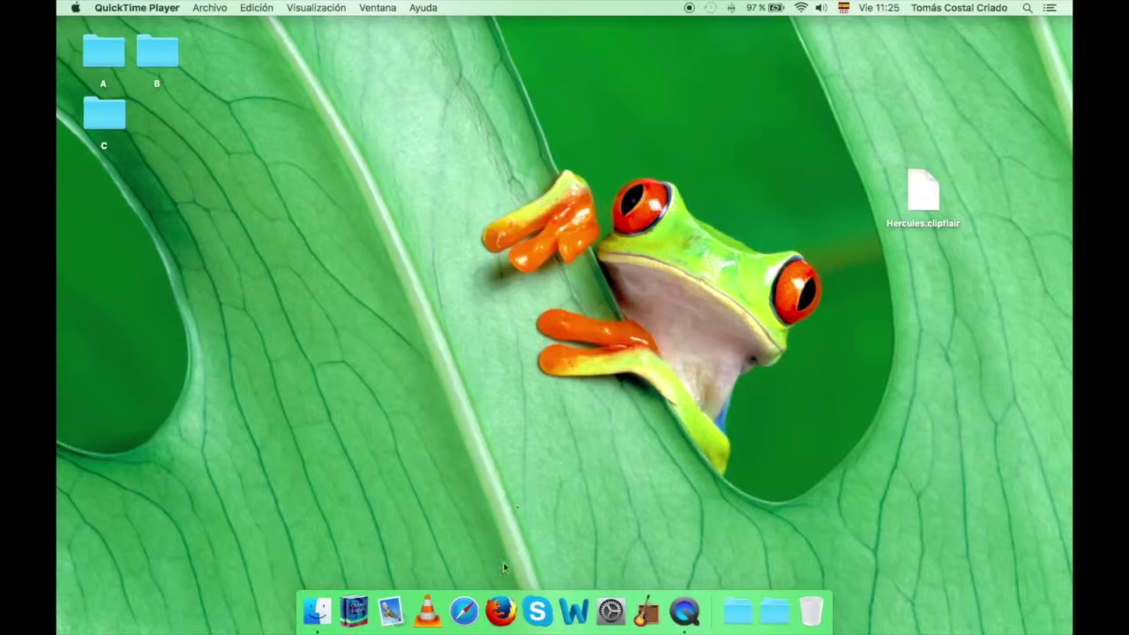
Search the web for CLIPFLAIR in Firefox and open the ClipFlair website from the results
{"action": "left_click", "coordinate": [500, 611]}
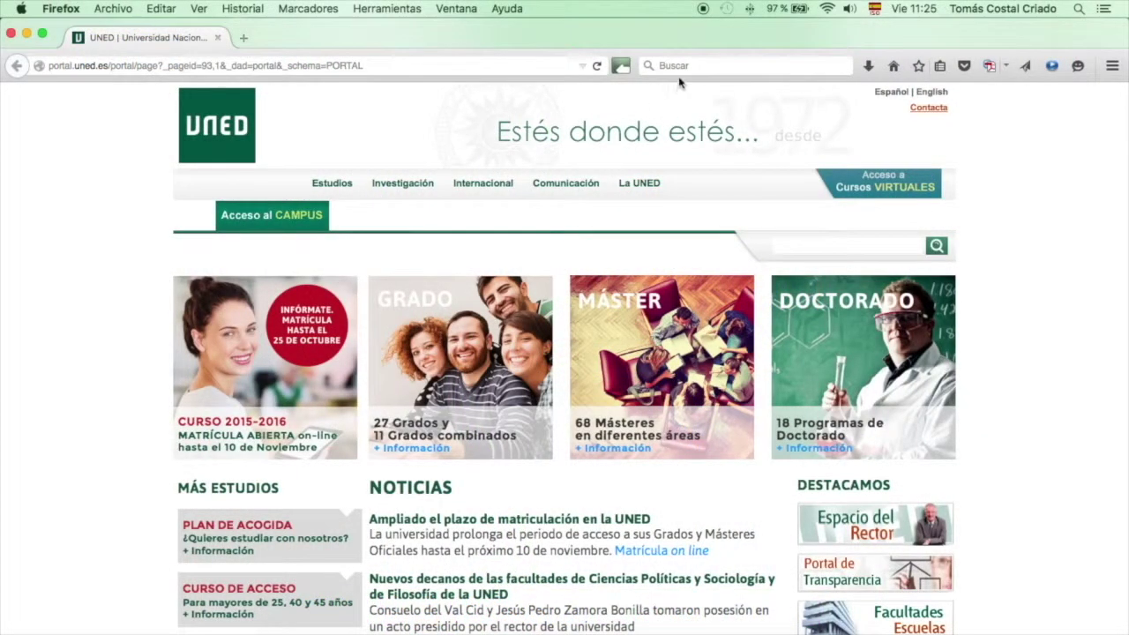
{"action": "left_click", "coordinate": [686, 66]}
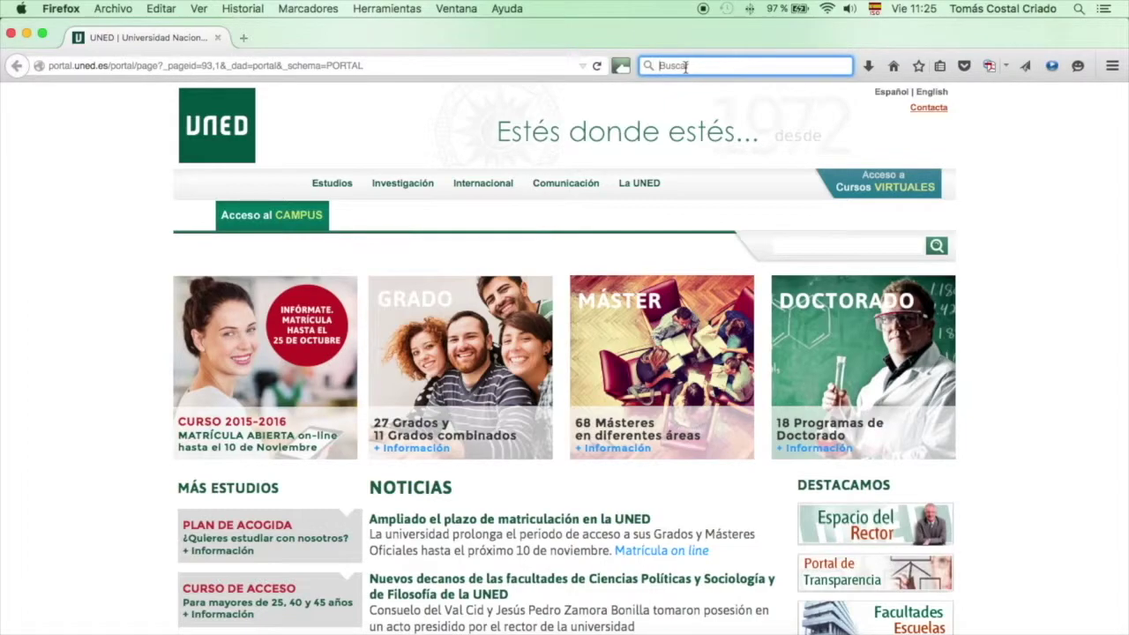
{"action": "type", "text": "CLIPFLAIR"}
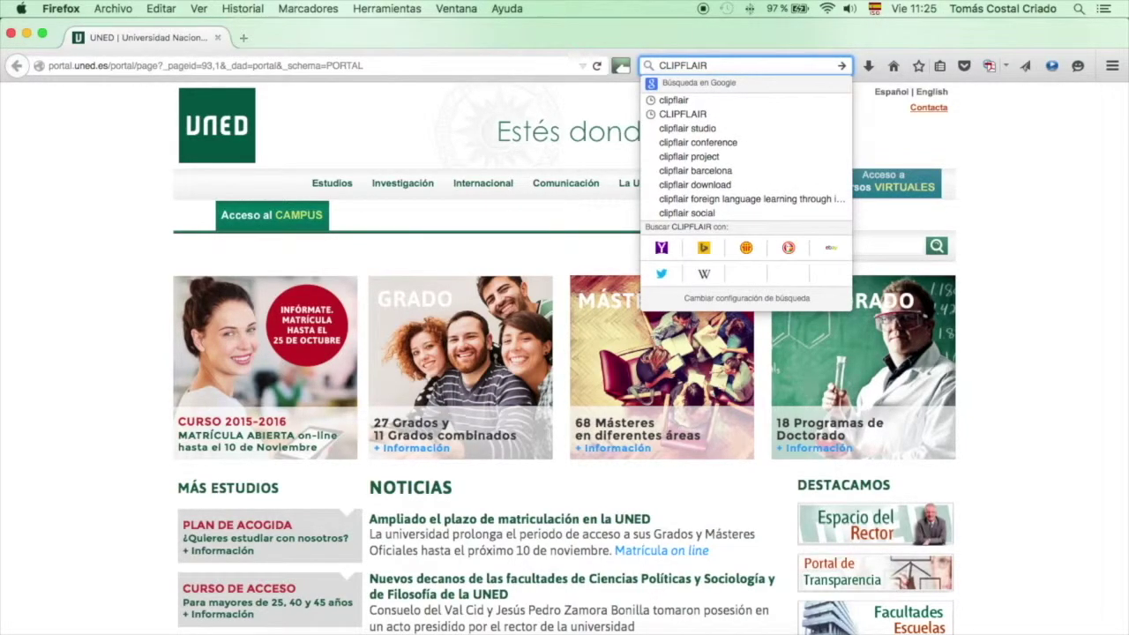
{"action": "key", "text": "Return"}
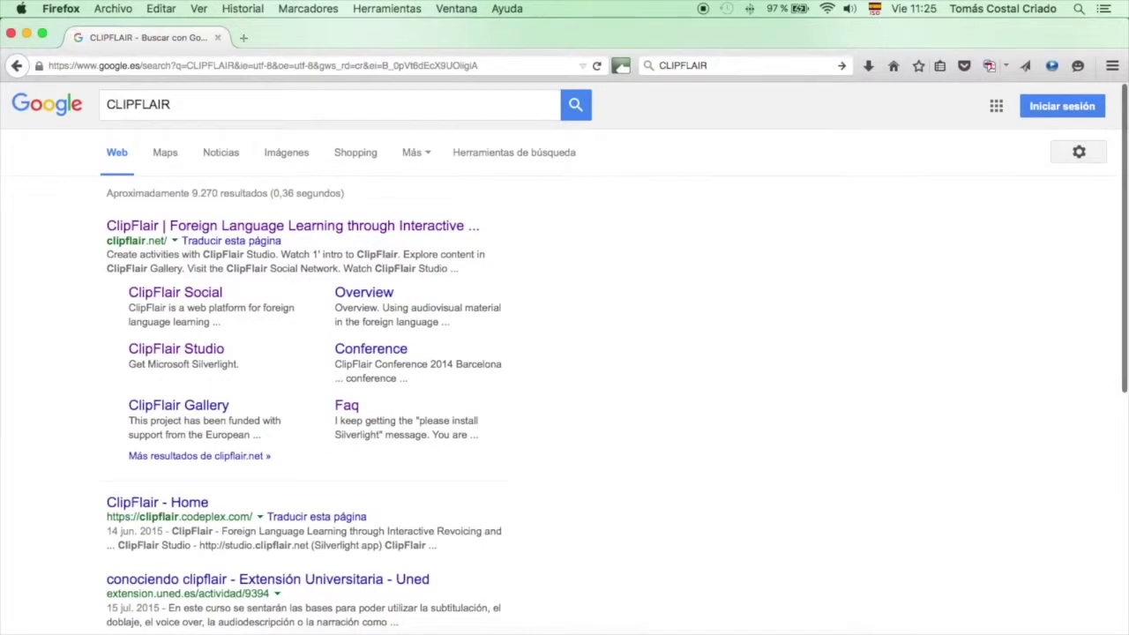
{"action": "left_click", "coordinate": [320, 235]}
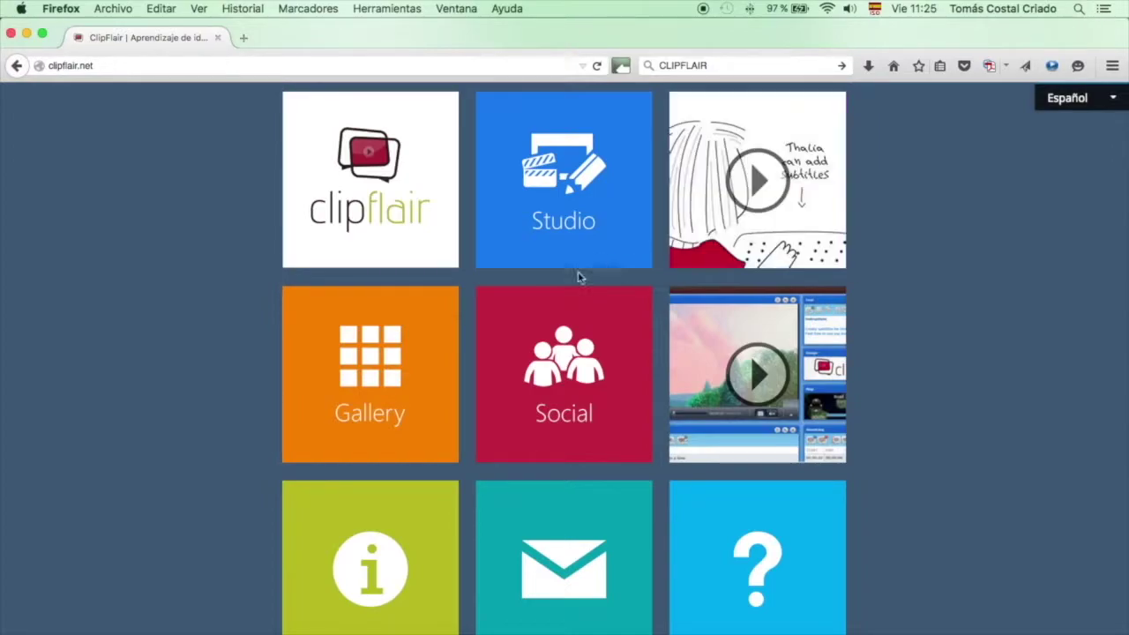
Go to the ClipFlair Gallery and choose to select a clip for a new activity
{"action": "left_click", "coordinate": [447, 412]}
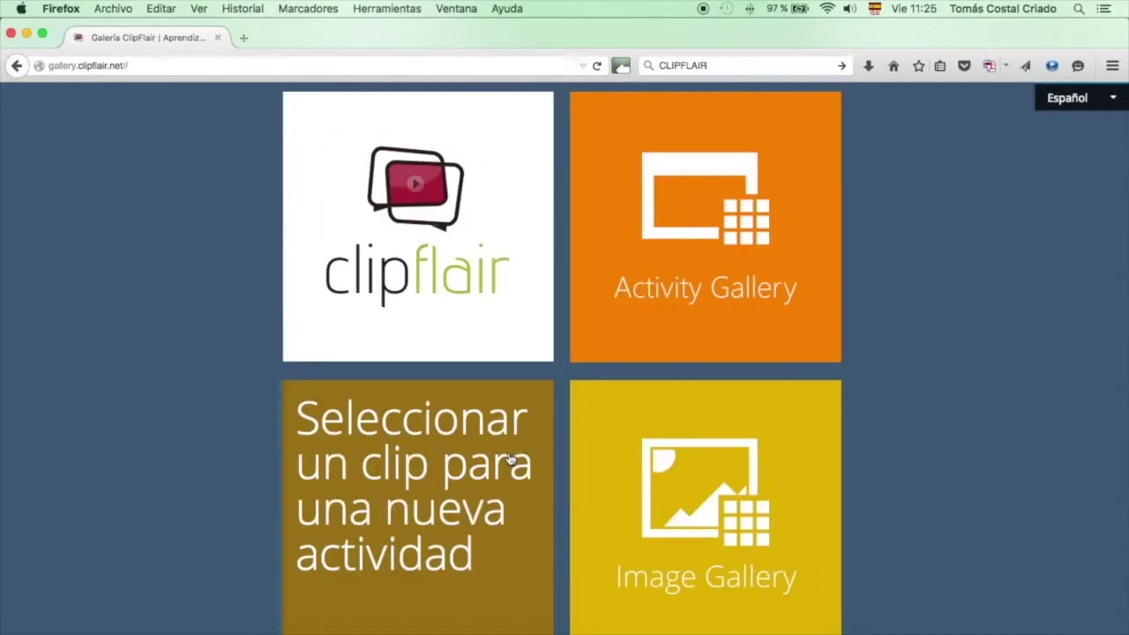
{"action": "left_click", "coordinate": [509, 459]}
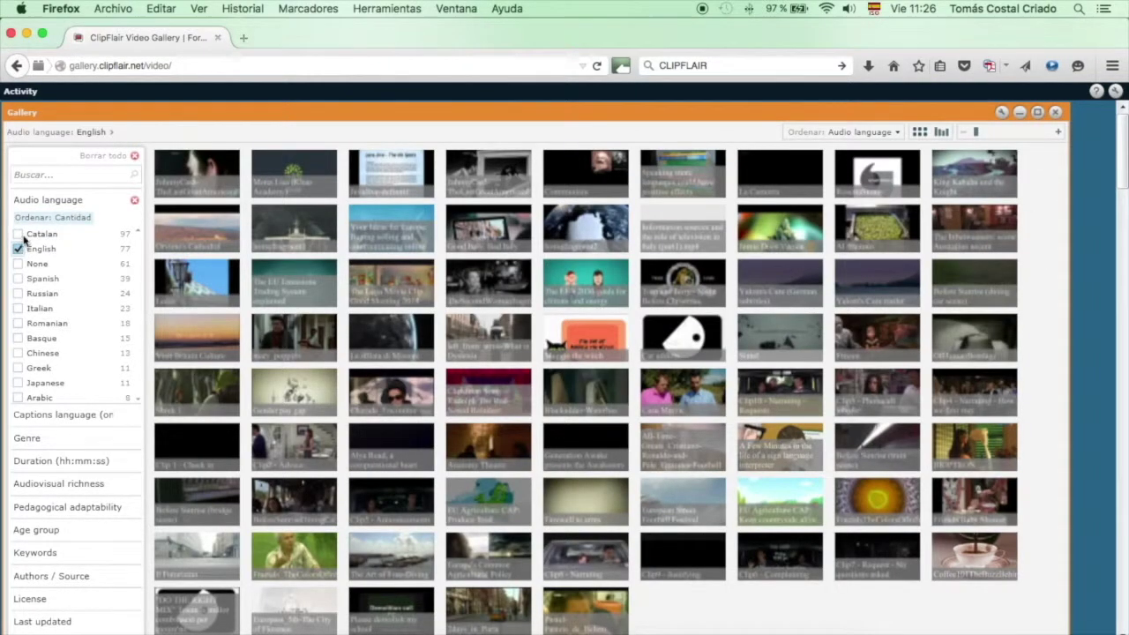
Search the gallery for SUBLITE and open subLITE-sample_video in ClipFlair Studio
{"action": "left_click", "coordinate": [58, 174]}
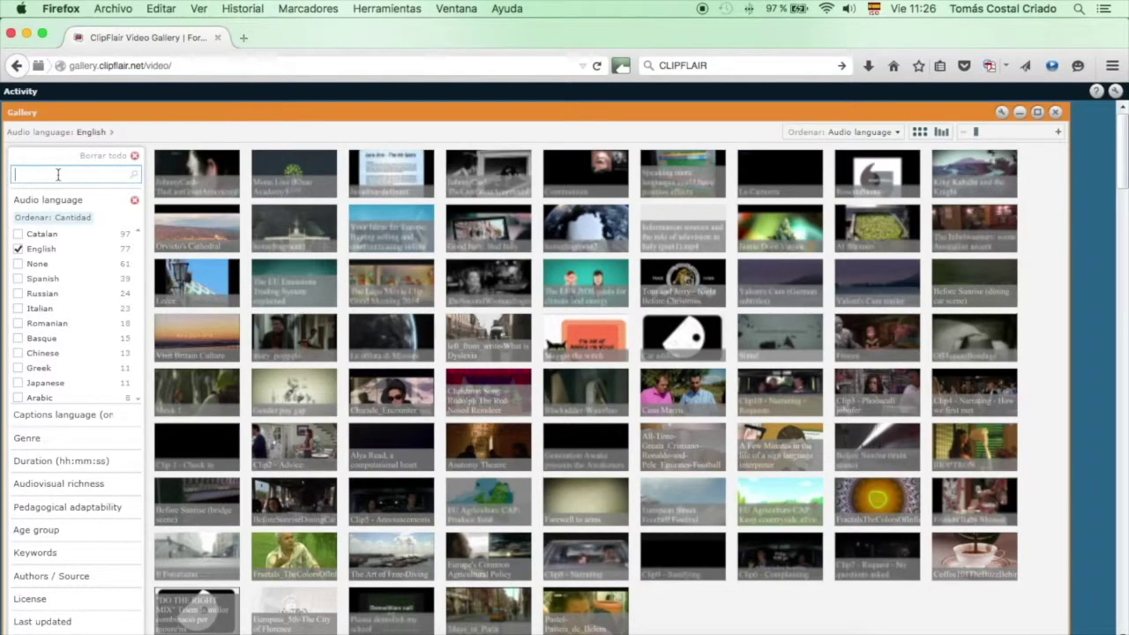
{"action": "type", "text": "SUBLITE"}
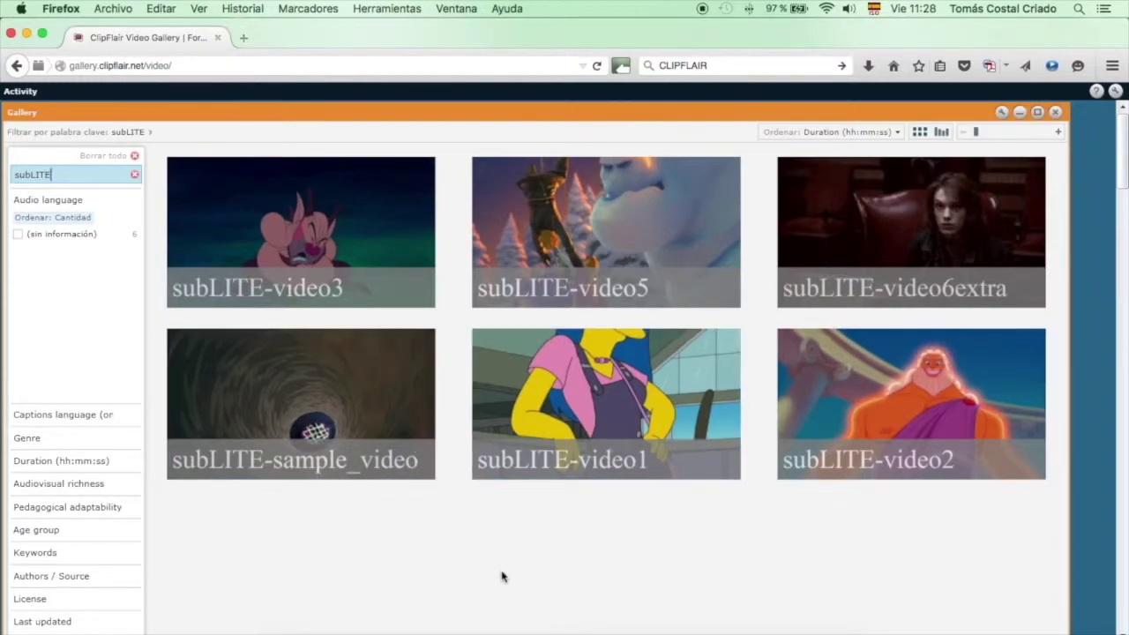
{"action": "left_click", "coordinate": [398, 435]}
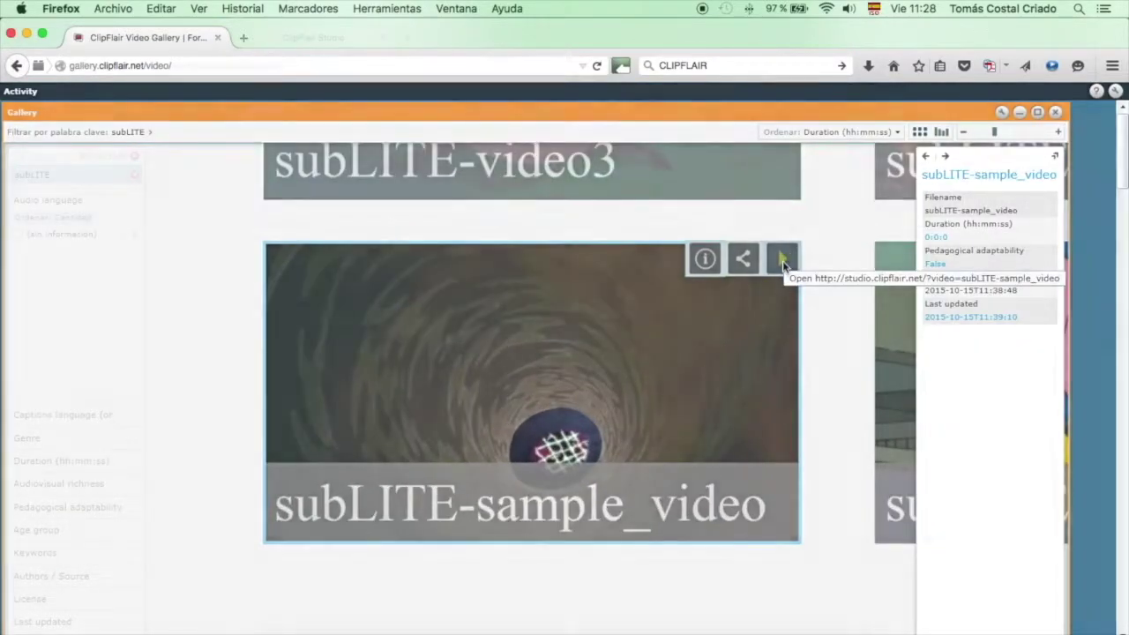
{"action": "left_click", "coordinate": [782, 260]}
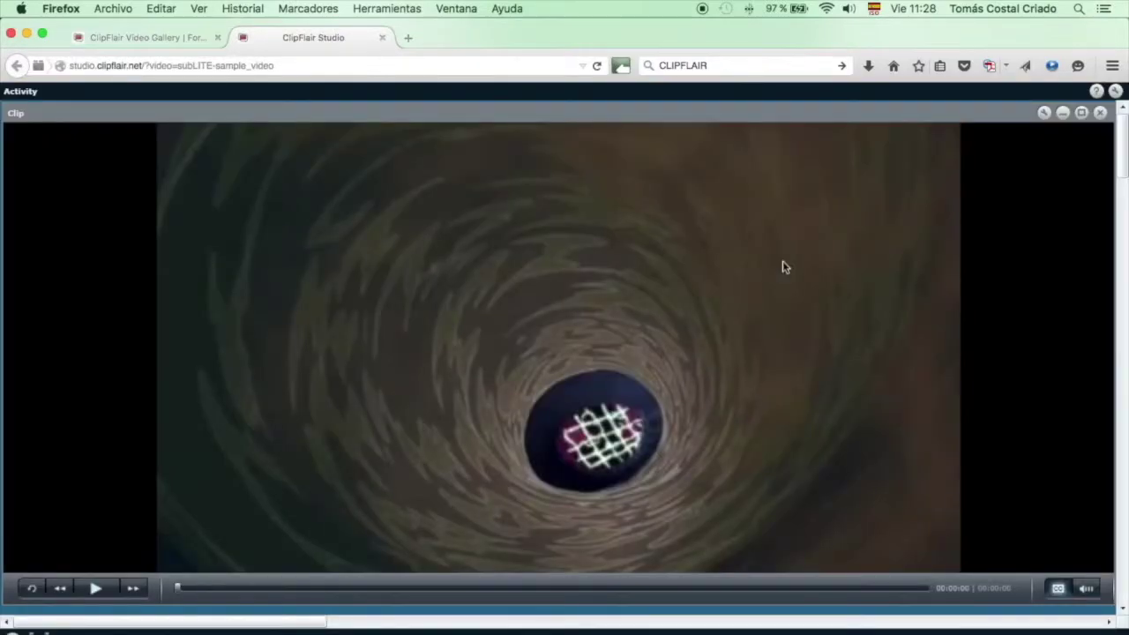
Play and pause the sample clip briefly, then close the Studio tab and confirm leaving
{"action": "left_click", "coordinate": [97, 589]}
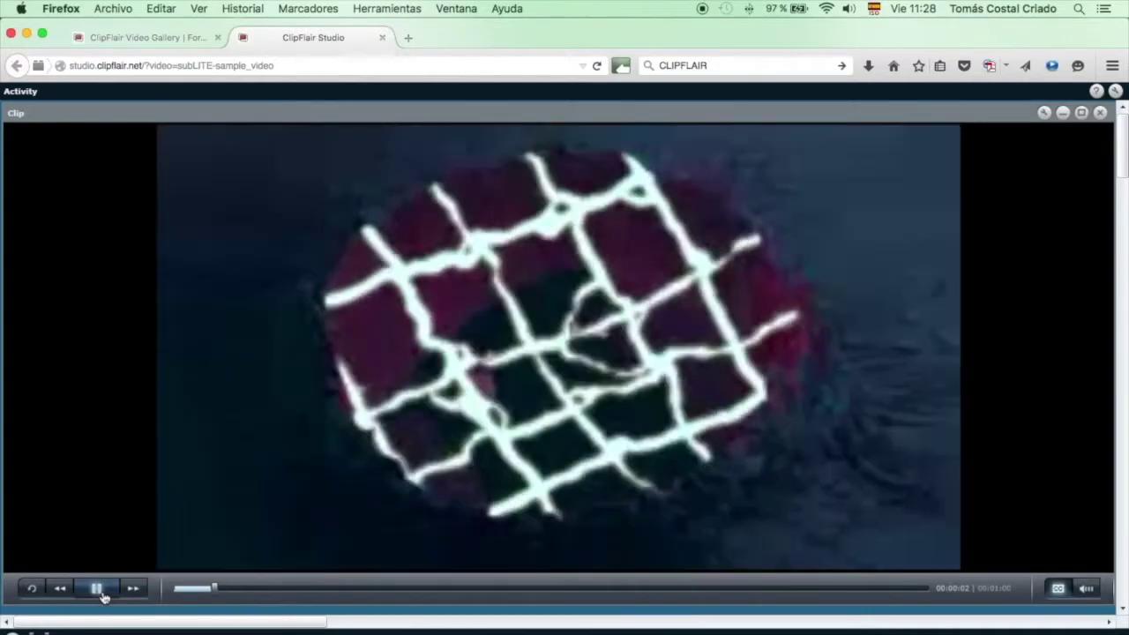
{"action": "left_click", "coordinate": [97, 588]}
{"action": "left_click", "coordinate": [382, 37]}
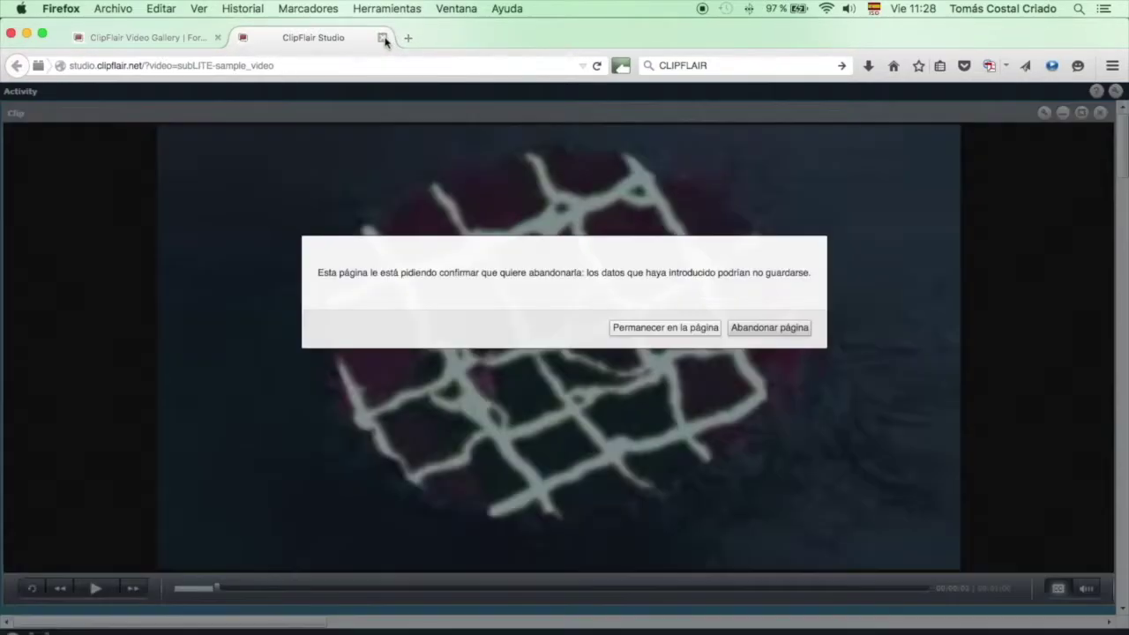
{"action": "left_click", "coordinate": [768, 330]}
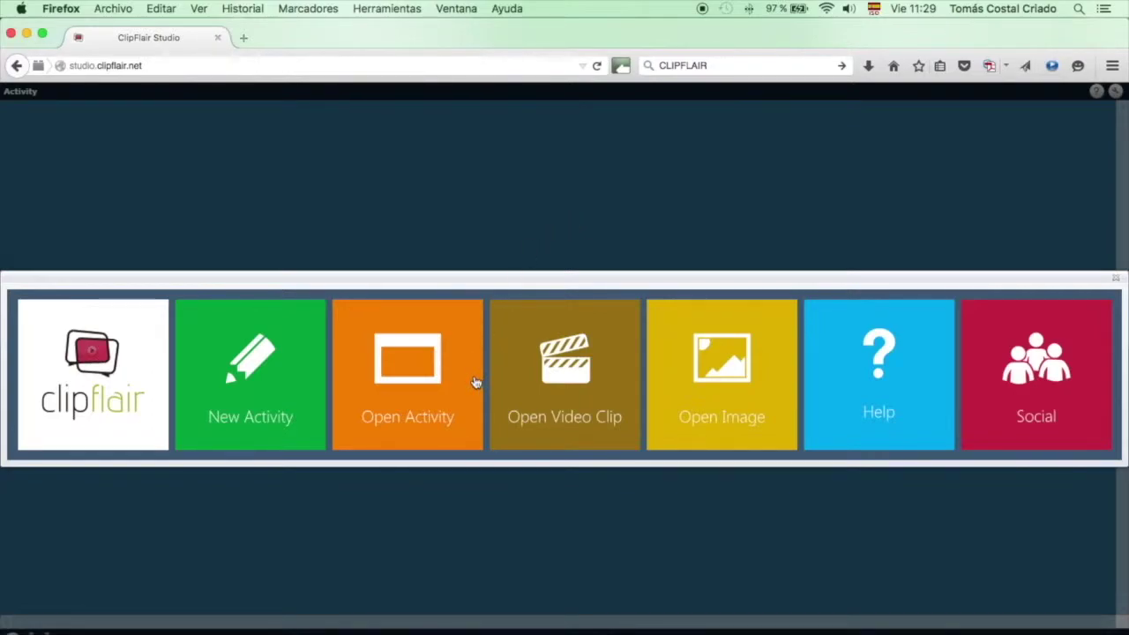
Open the Hercules.clipflair activity file from the Escritorio (desktop) folder
{"action": "left_click", "coordinate": [474, 382]}
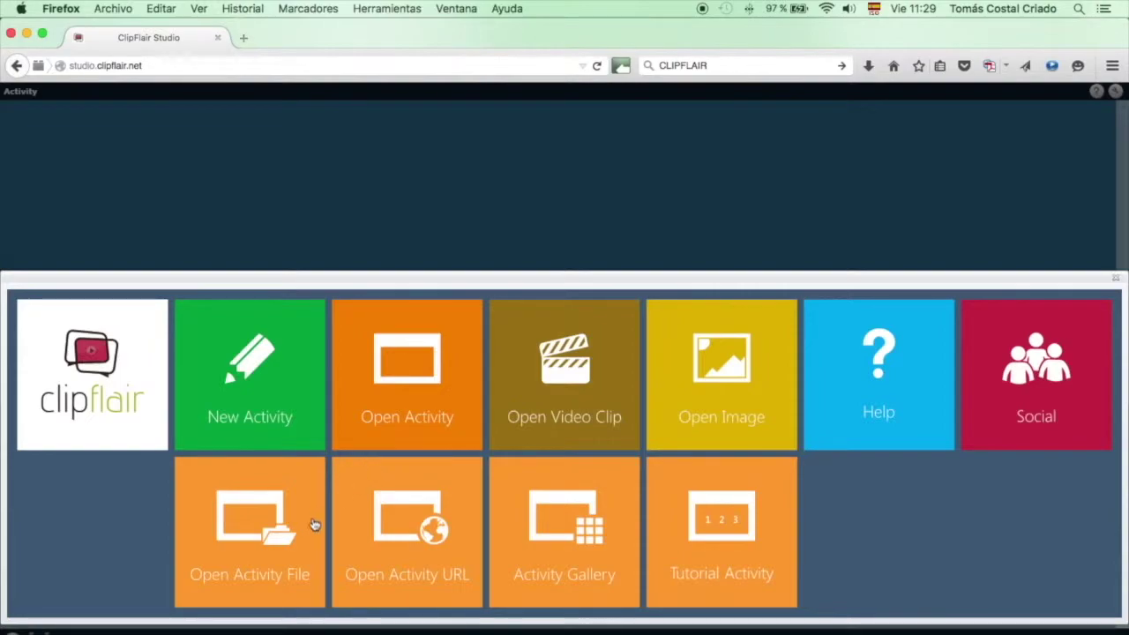
{"action": "left_click", "coordinate": [309, 593]}
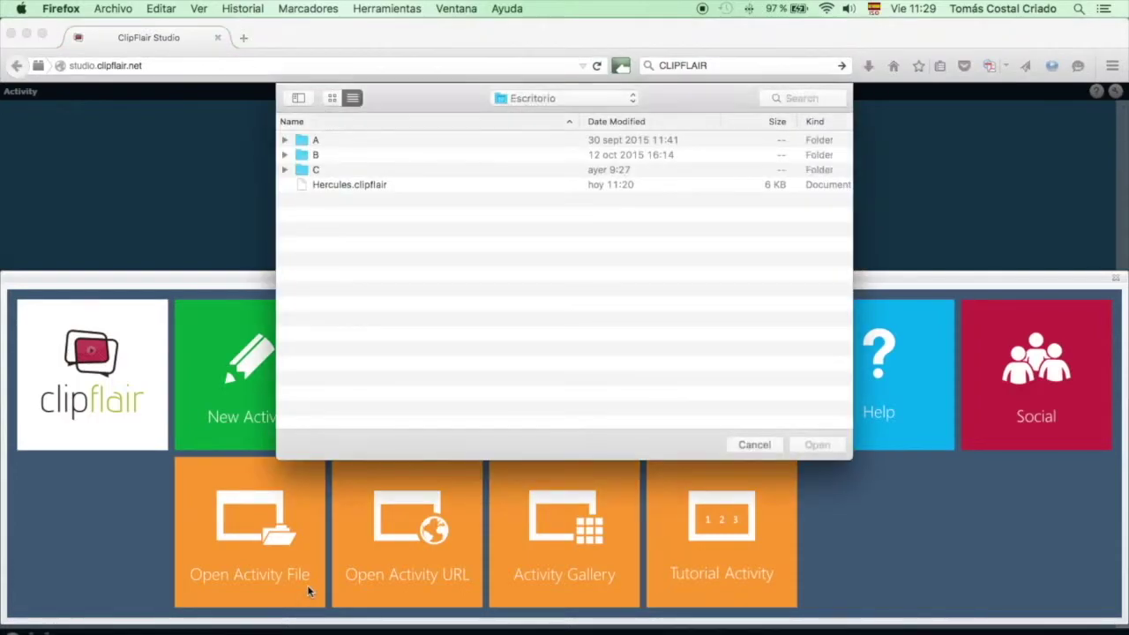
{"action": "left_click", "coordinate": [394, 188]}
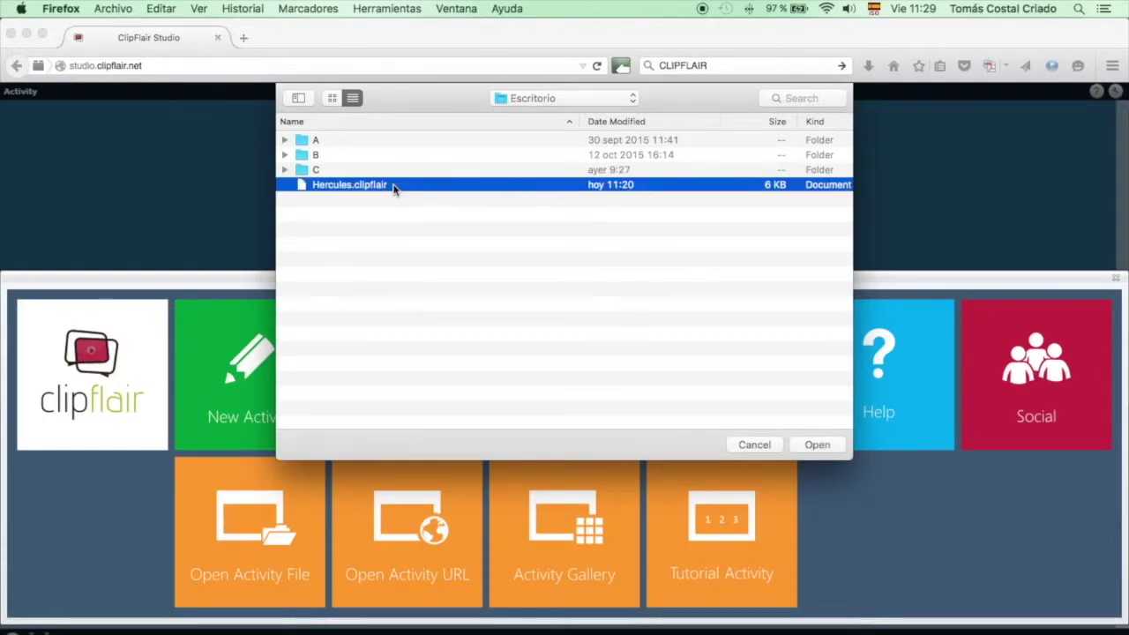
{"action": "left_click", "coordinate": [805, 447]}
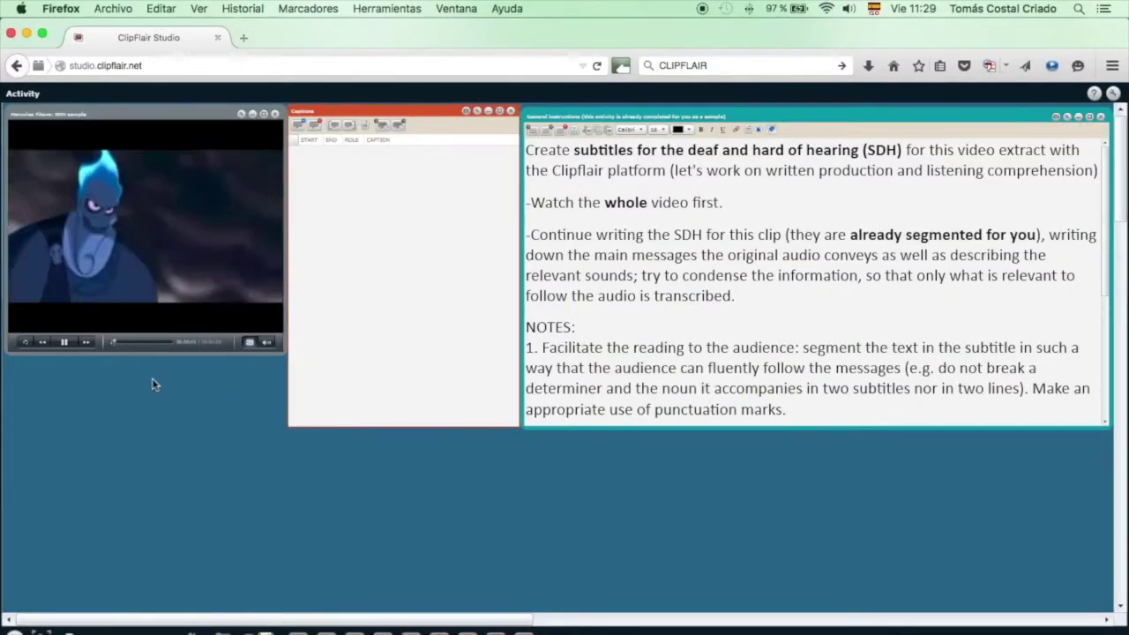
Pause the Hercules clip, read the SDH instructions, minimize them and move the Captions window right
{"action": "left_click", "coordinate": [71, 346]}
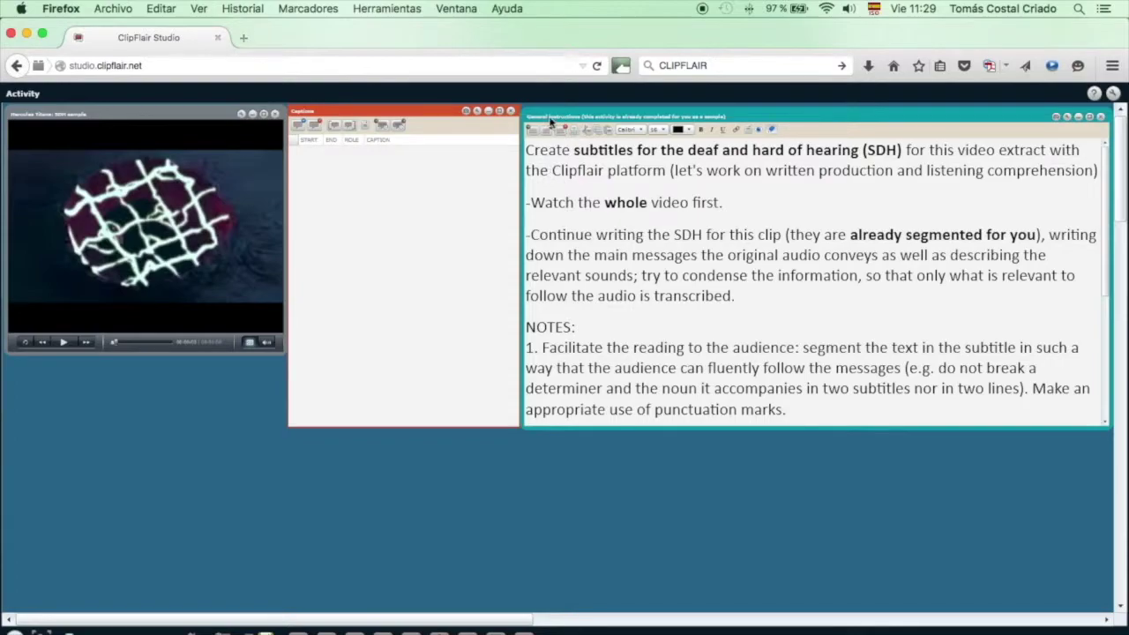
{"action": "left_click", "coordinate": [789, 410]}
{"action": "scroll", "coordinate": [1109, 196], "scroll_direction": "down", "scroll_amount": 1}
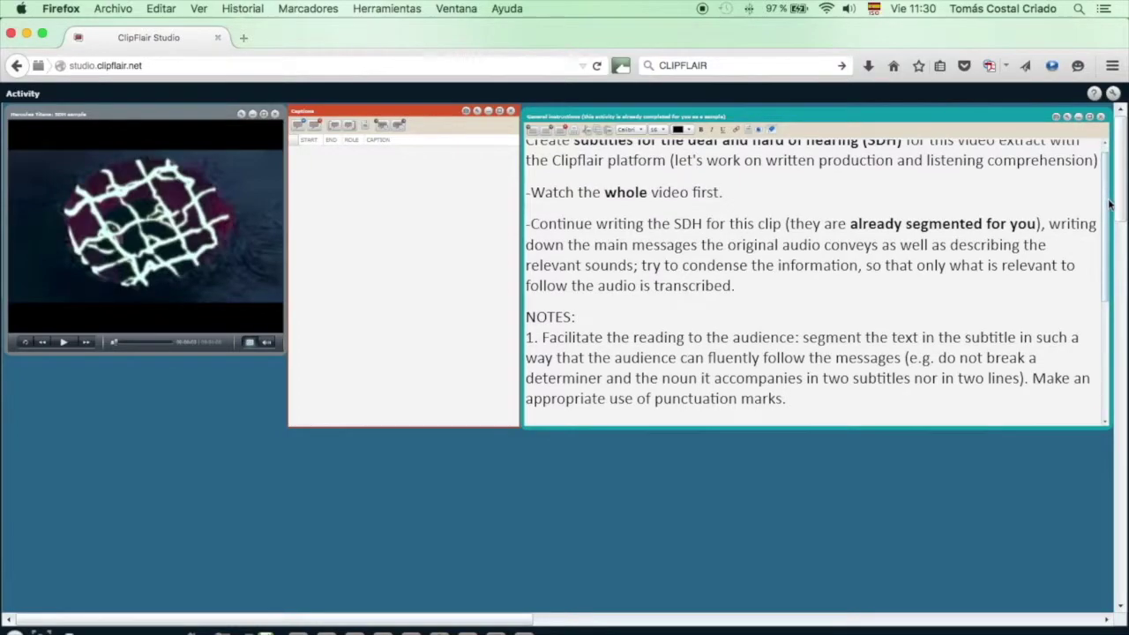
{"action": "scroll", "coordinate": [1112, 311], "scroll_direction": "down", "scroll_amount": 5}
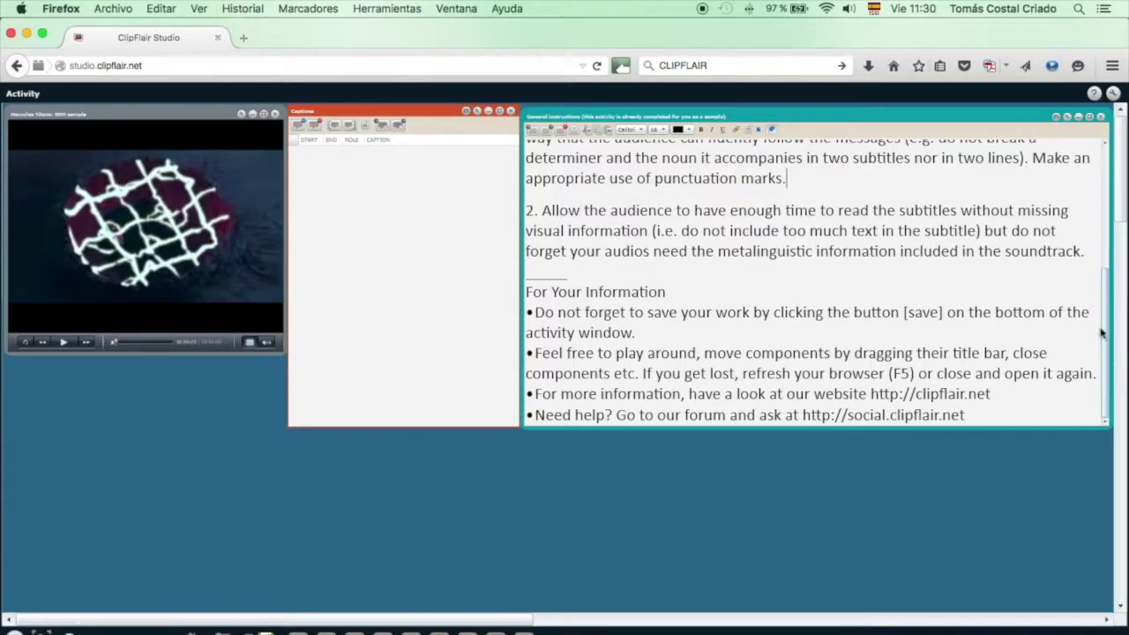
{"action": "scroll", "coordinate": [1091, 221], "scroll_direction": "up", "scroll_amount": 3}
{"action": "scroll", "coordinate": [1091, 216], "scroll_direction": "up", "scroll_amount": 4}
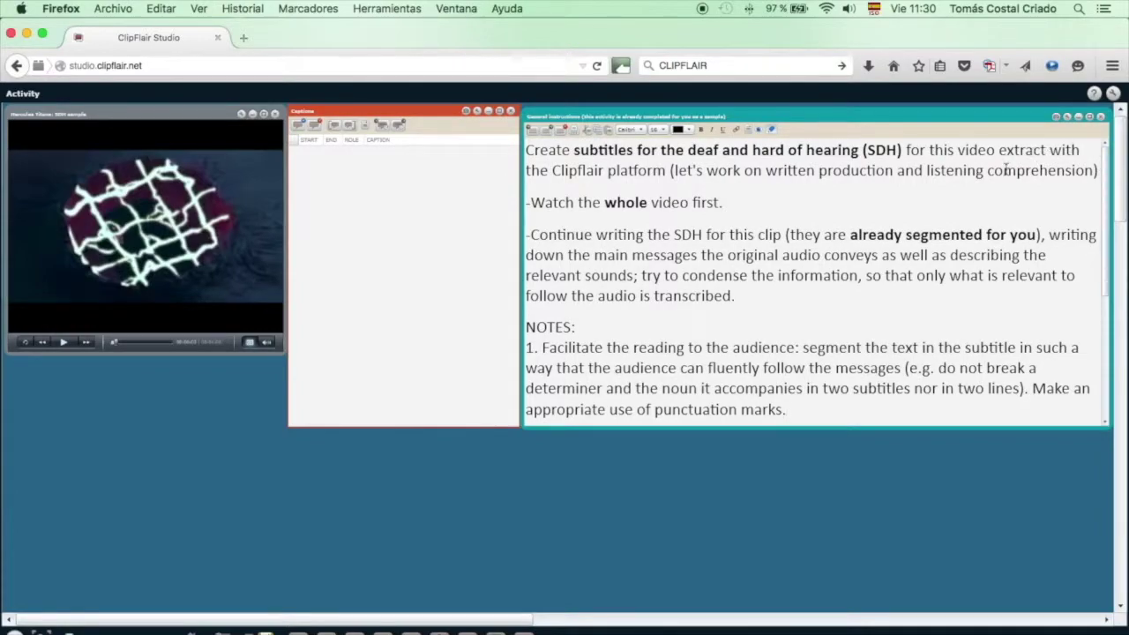
{"action": "left_click", "coordinate": [1077, 118]}
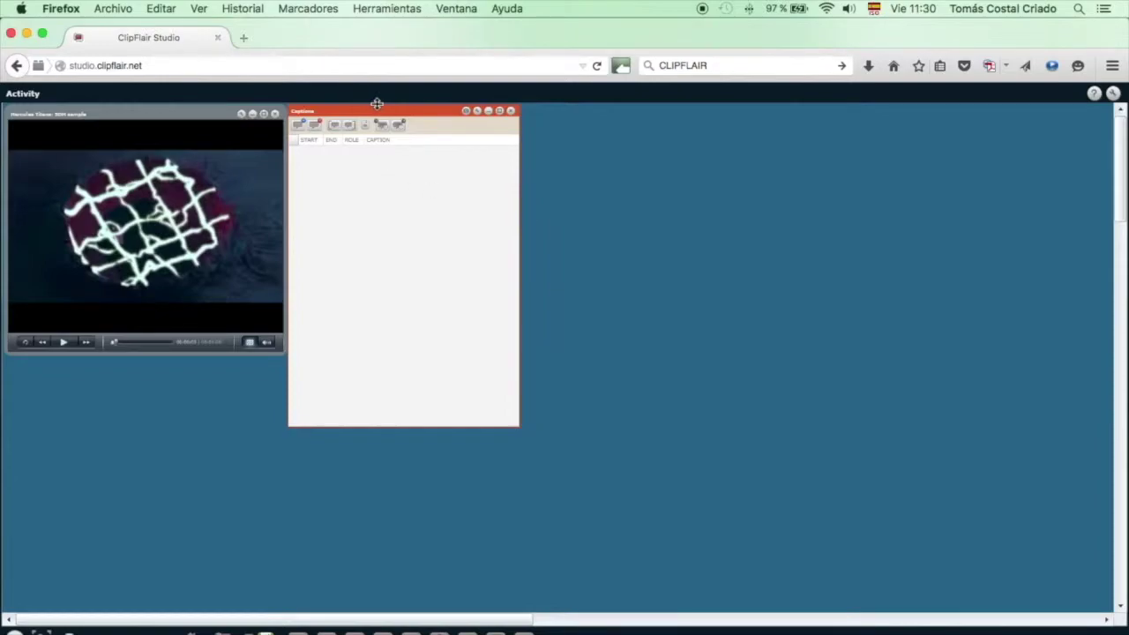
{"action": "left_click_drag", "start_coordinate": [377, 104], "coordinate": [663, 111]}
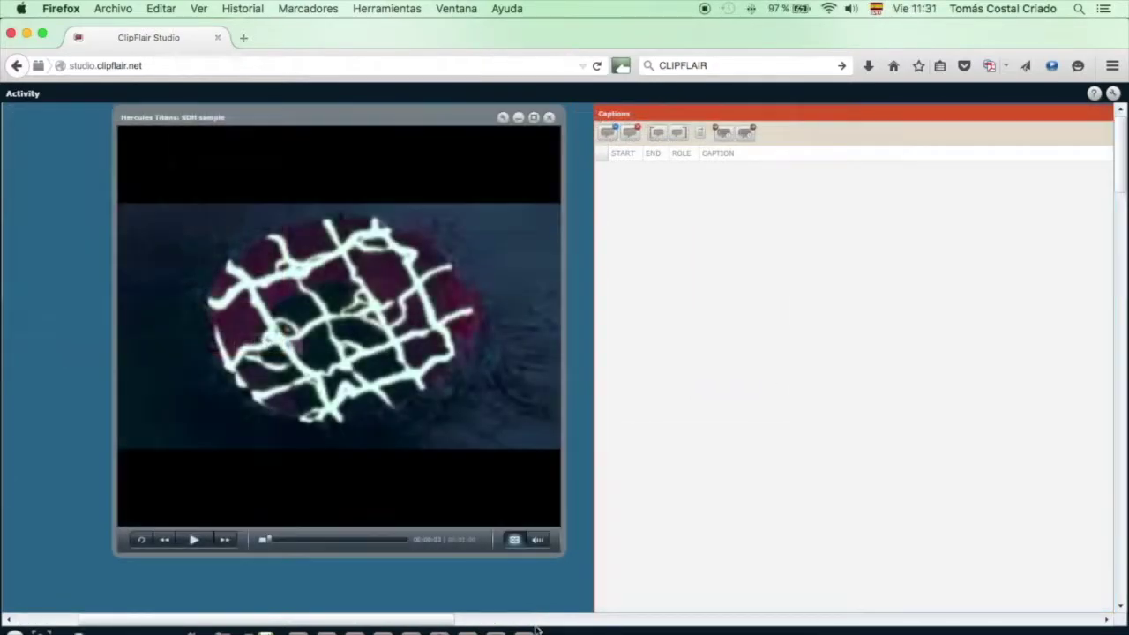
Preview the clip, rewind it to 00:00:00 and add an empty first caption there
{"action": "left_click_drag", "start_coordinate": [458, 626], "coordinate": [486, 628]}
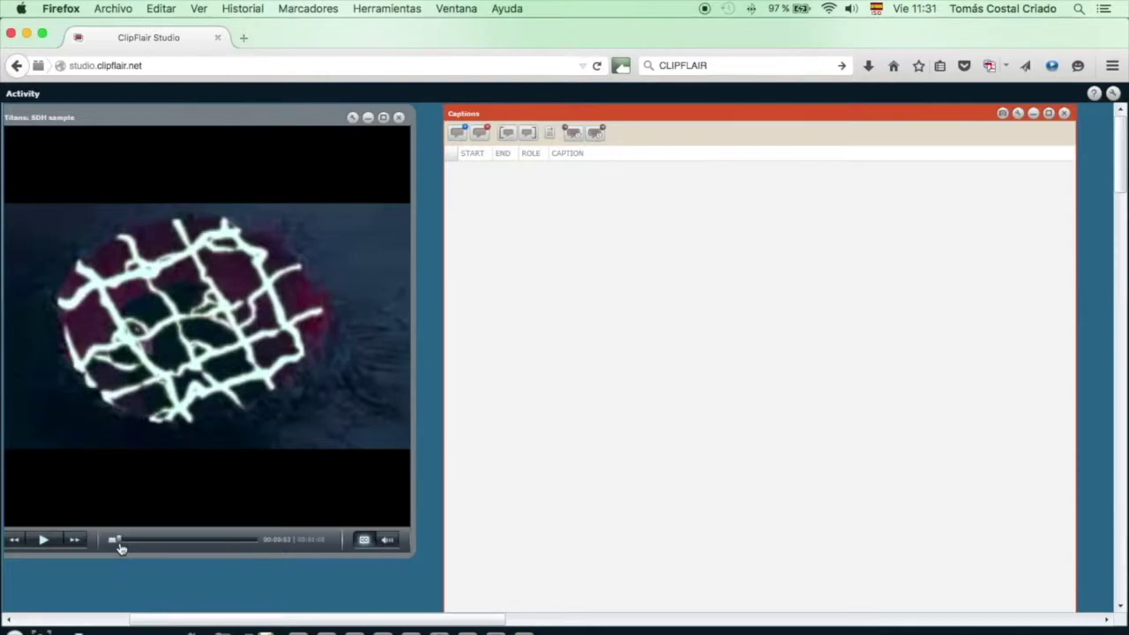
{"action": "left_click", "coordinate": [169, 541]}
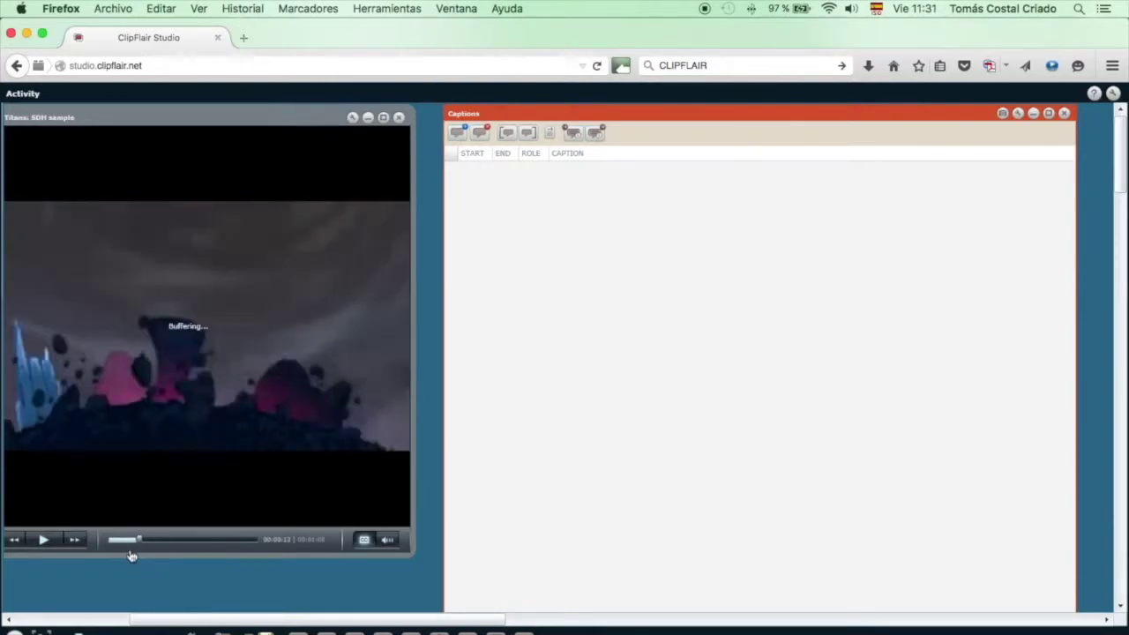
{"action": "left_click", "coordinate": [106, 550]}
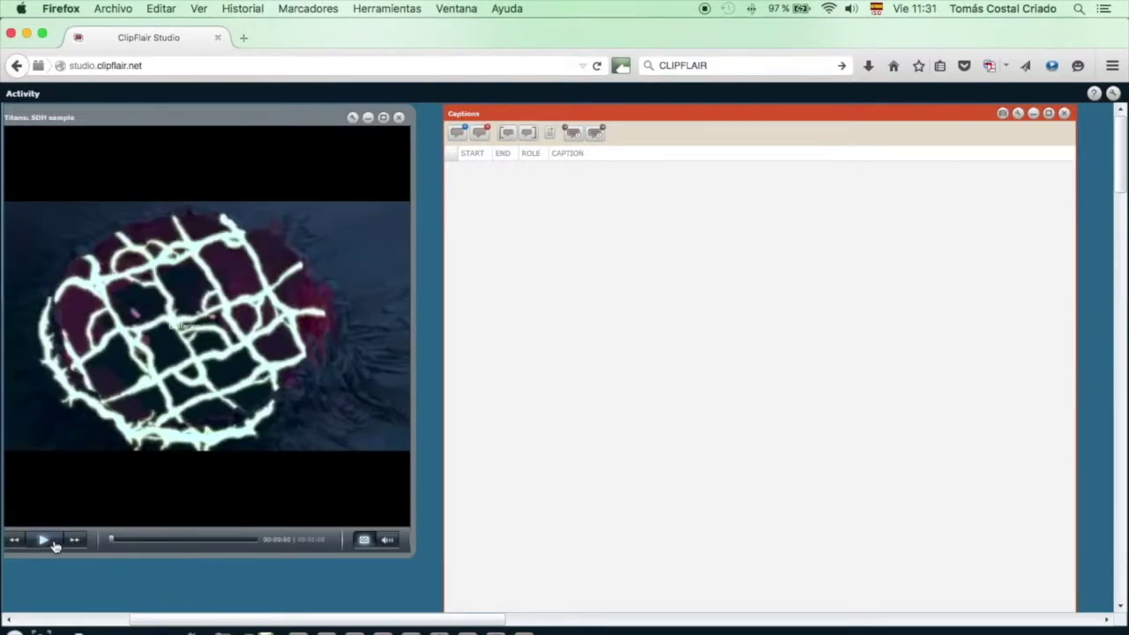
{"action": "left_click", "coordinate": [53, 545]}
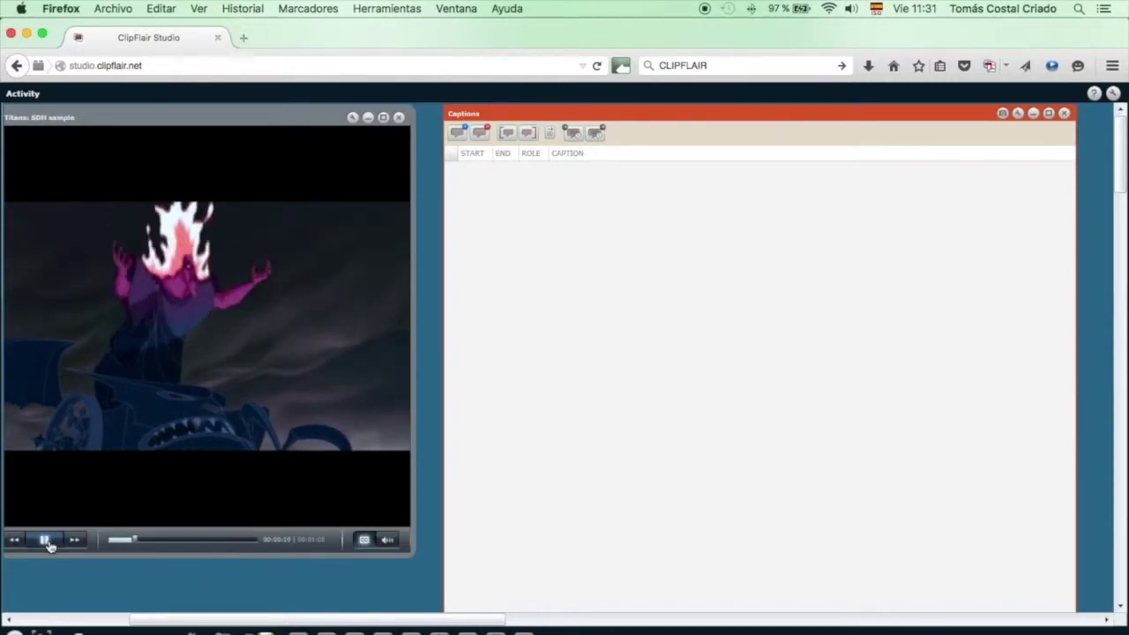
{"action": "left_click", "coordinate": [49, 543]}
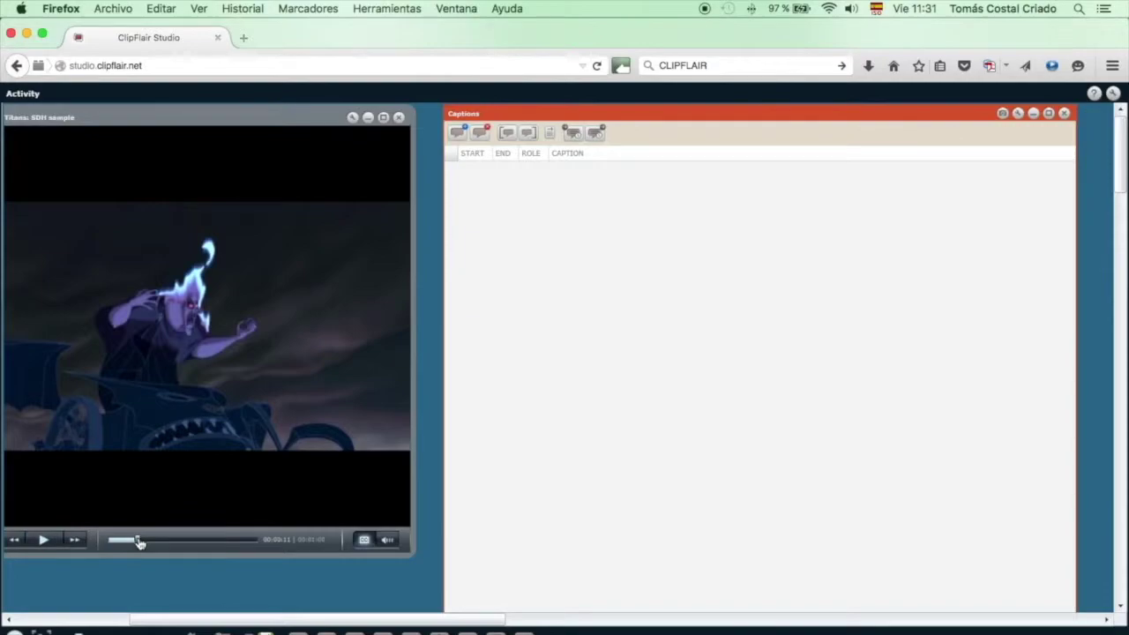
{"action": "left_click_drag", "start_coordinate": [137, 543], "coordinate": [105, 546]}
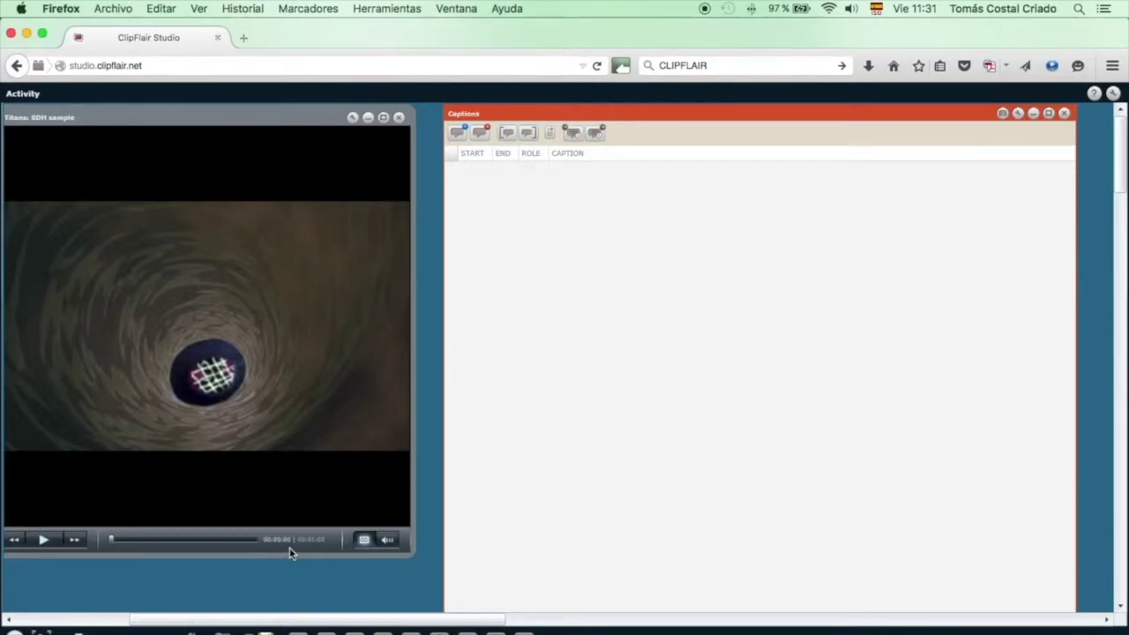
{"action": "left_click", "coordinate": [457, 134]}
Time the first caption 00:00:00–00:00:01, enter (INTRIGUING MUSIC) and preview it over the video
{"action": "left_click", "coordinate": [519, 173]}
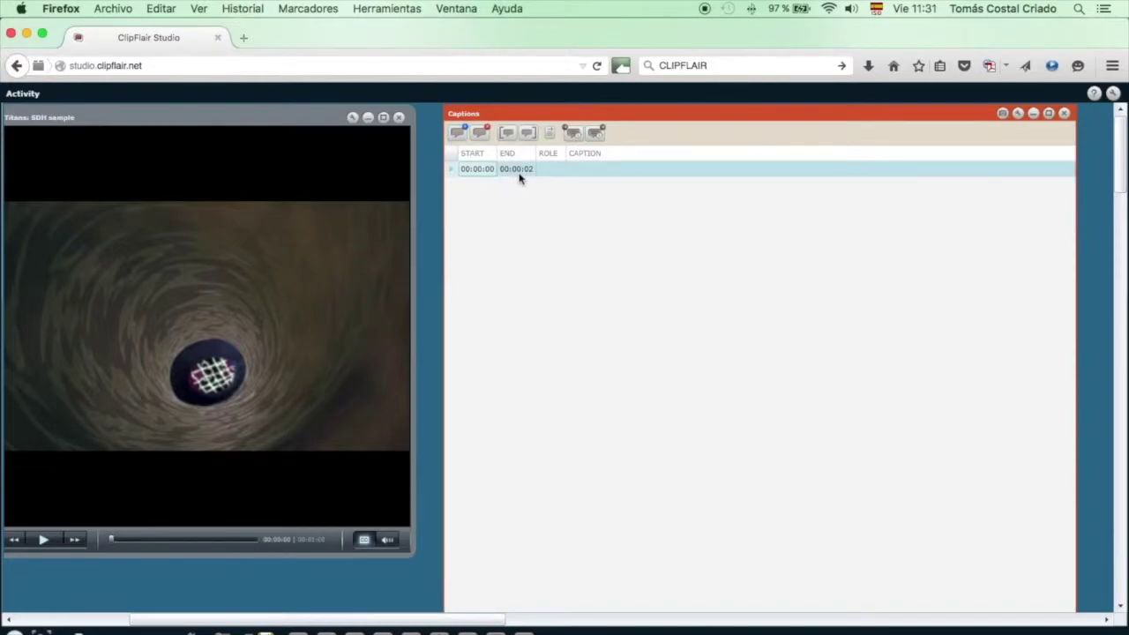
{"action": "left_click", "coordinate": [48, 543]}
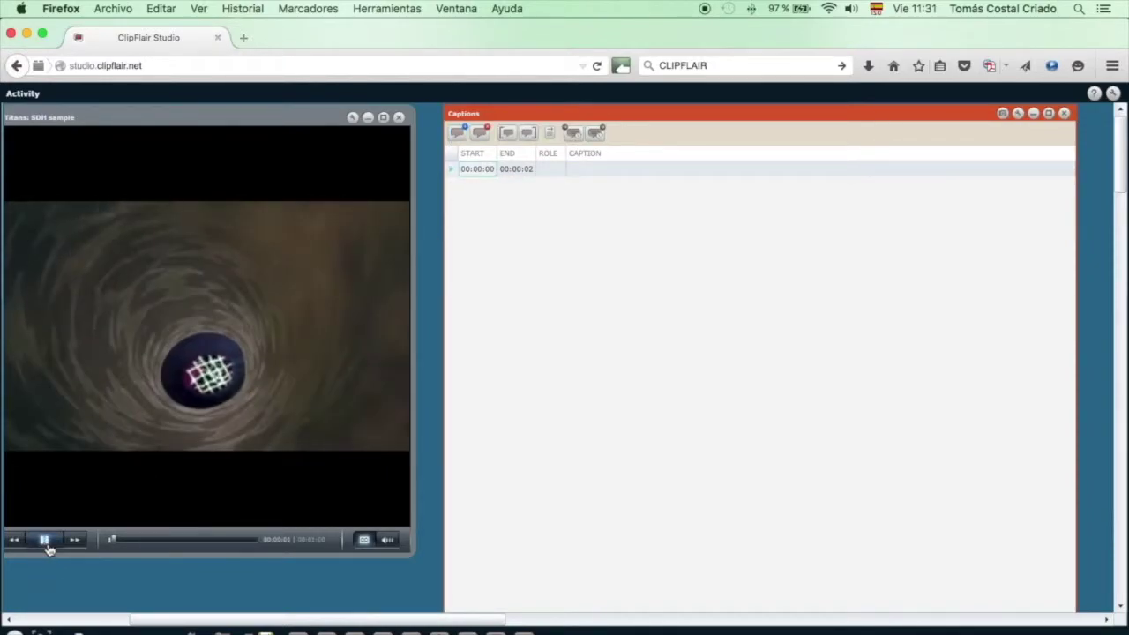
{"action": "left_click", "coordinate": [45, 542]}
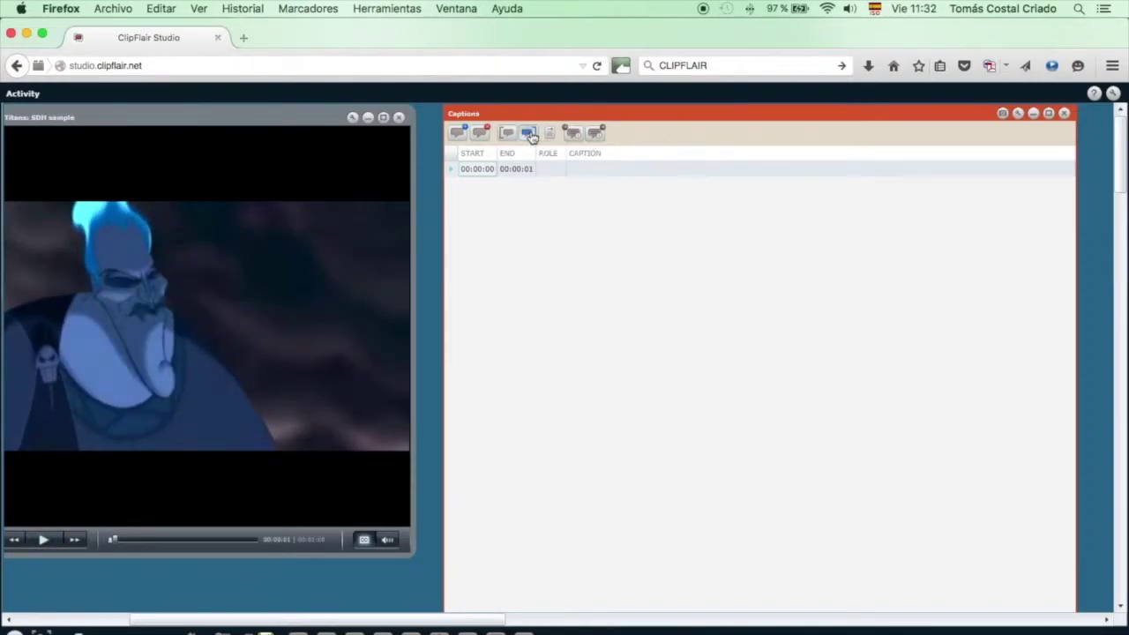
{"action": "left_click", "coordinate": [528, 172]}
{"action": "left_click", "coordinate": [528, 172]}
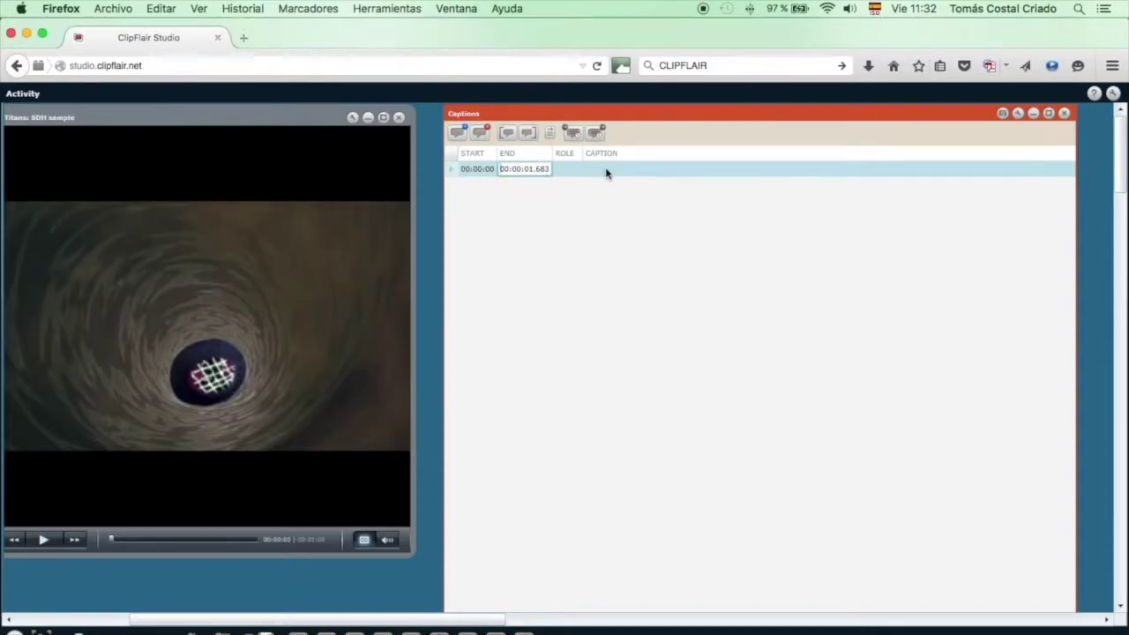
{"action": "left_click", "coordinate": [605, 168]}
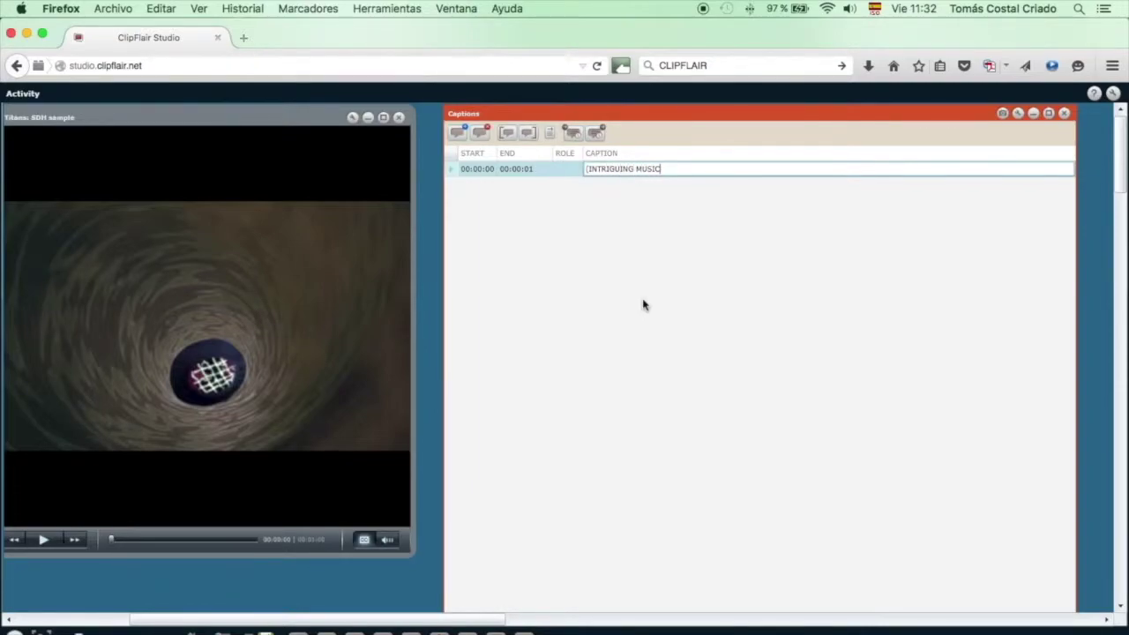
{"action": "type", "text": ")"}
{"action": "left_click", "coordinate": [105, 547]}
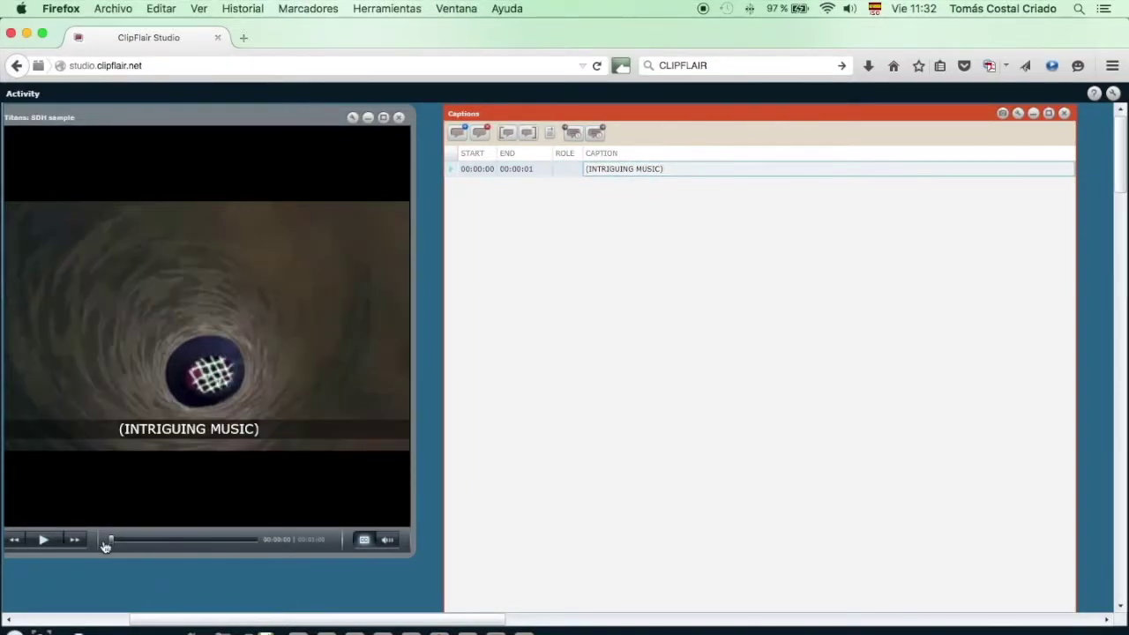
{"action": "left_click", "coordinate": [45, 540]}
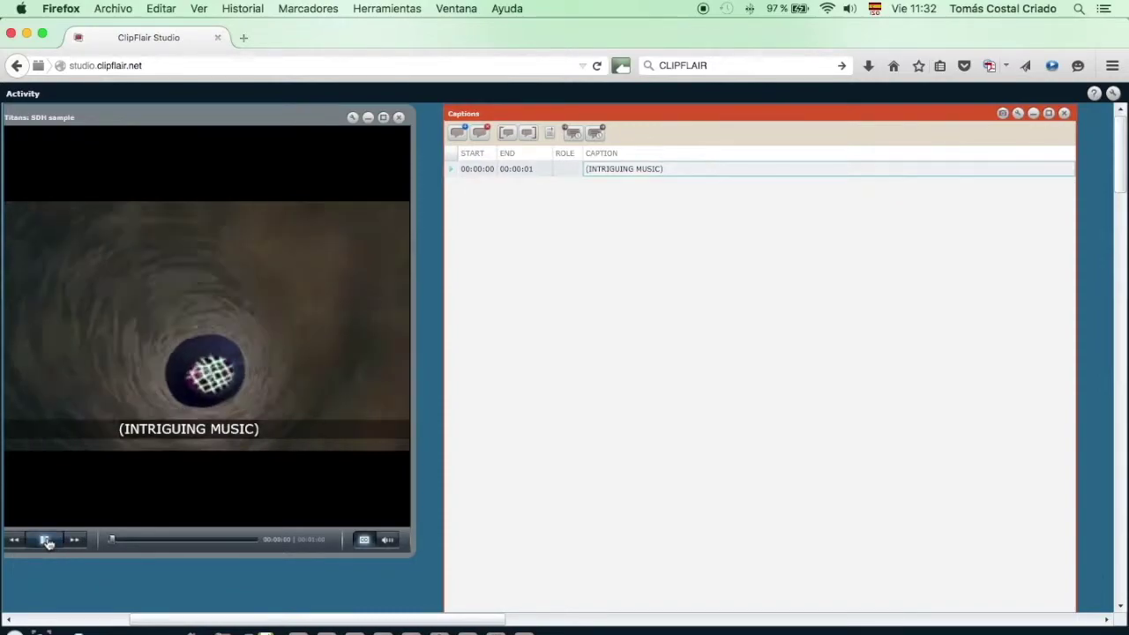
{"action": "left_click", "coordinate": [44, 540]}
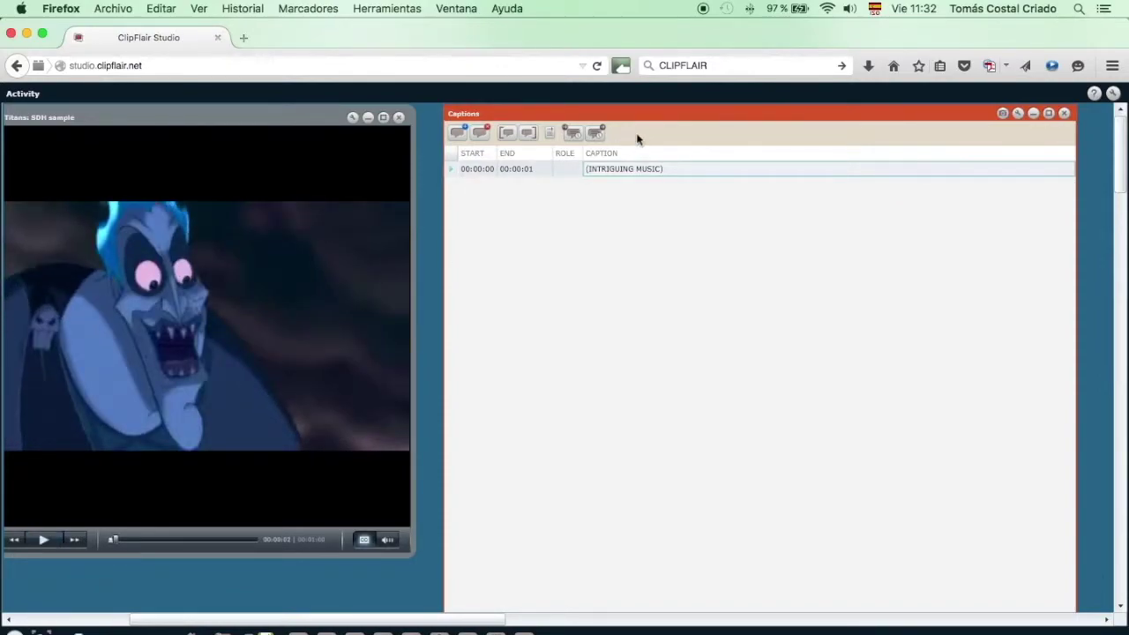
Add a second caption starting at the first caption's end time, 00:00:01
{"action": "left_click", "coordinate": [459, 134]}
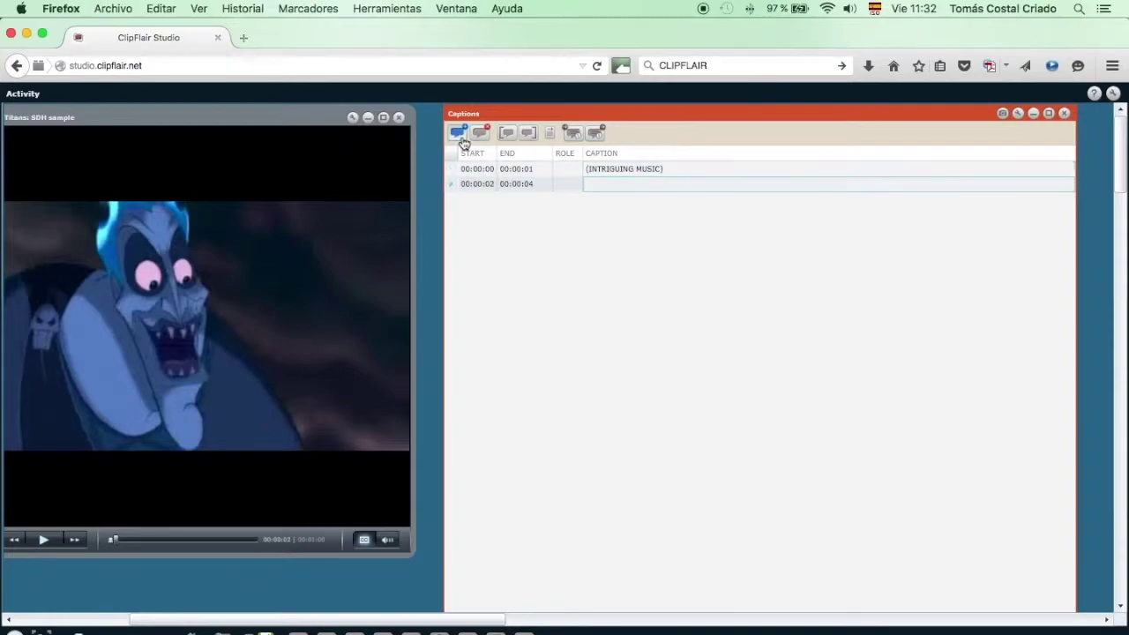
{"action": "left_click", "coordinate": [520, 174]}
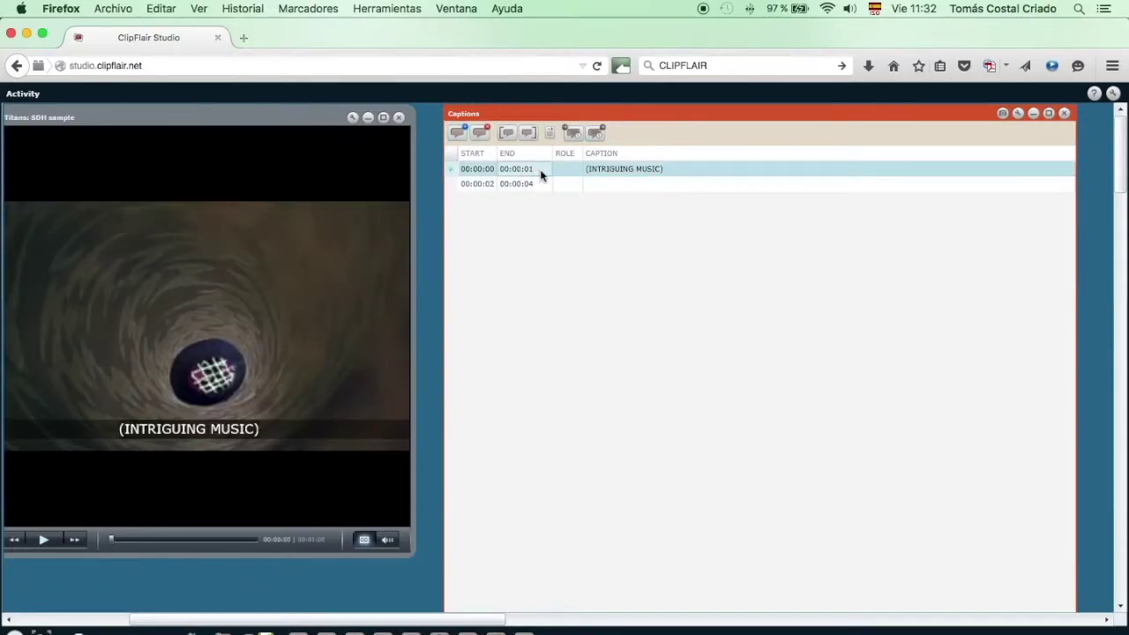
{"action": "left_click", "coordinate": [541, 170]}
{"action": "triple_click", "coordinate": [542, 171]}
{"action": "key", "text": "super+c"}
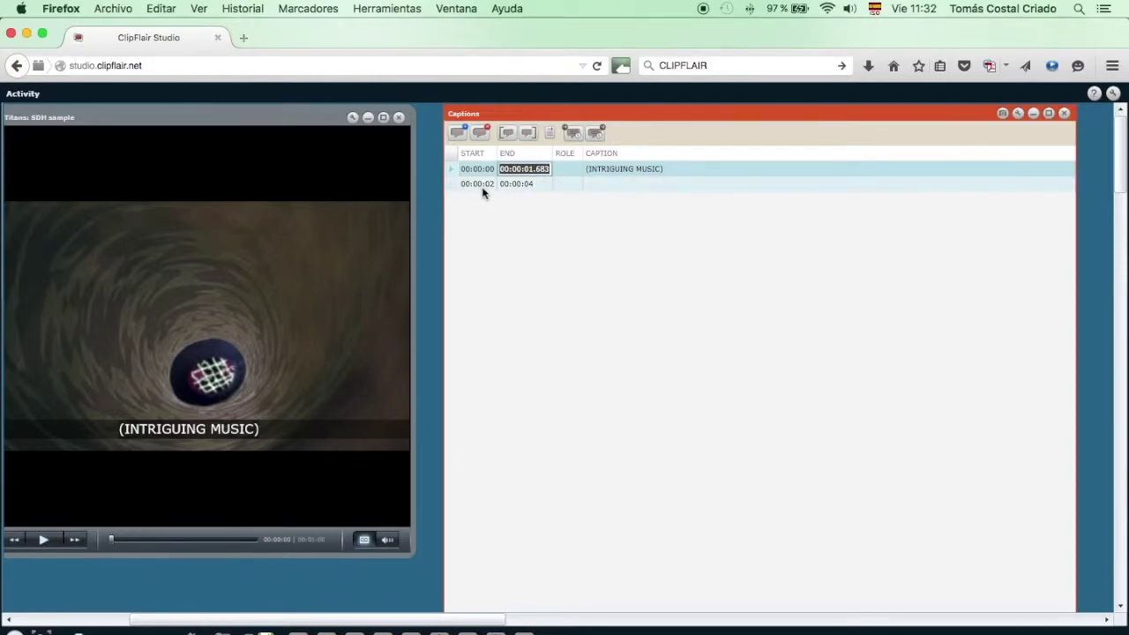
{"action": "left_click", "coordinate": [486, 186]}
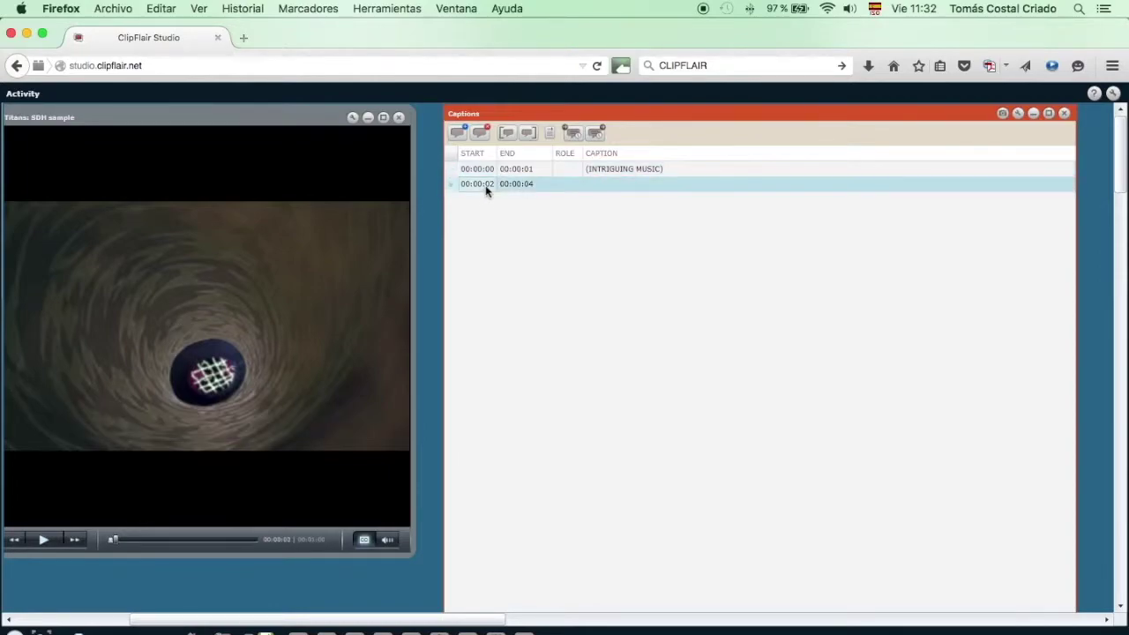
{"action": "left_click", "coordinate": [485, 186]}
{"action": "triple_click", "coordinate": [502, 185]}
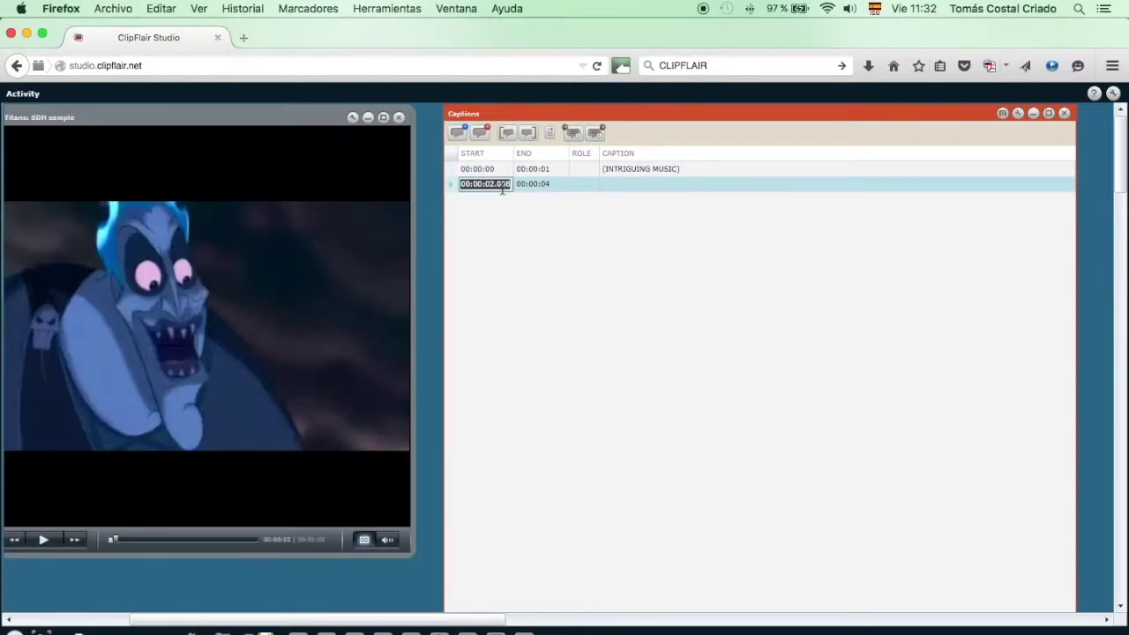
{"action": "key", "text": "super+v"}
{"action": "key", "text": "BackSpace"}
{"action": "key", "text": "BackSpace"}
{"action": "type", "text": "9"}
End the second caption at 00:00:02 and give it the text Brothers!
{"action": "left_click", "coordinate": [46, 541]}
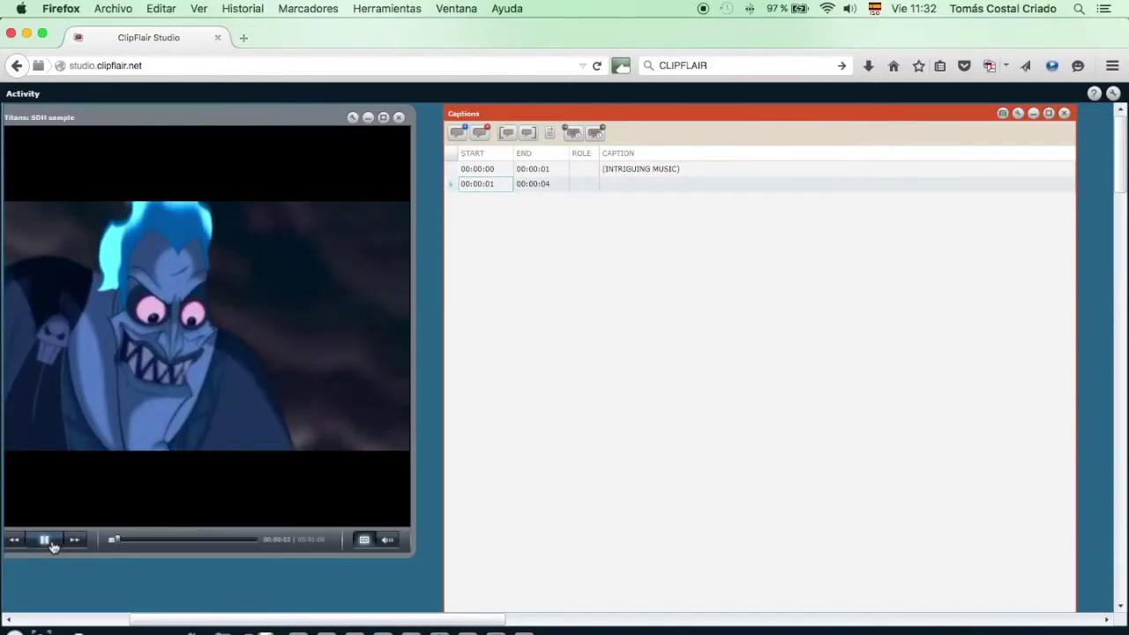
{"action": "left_click", "coordinate": [48, 540]}
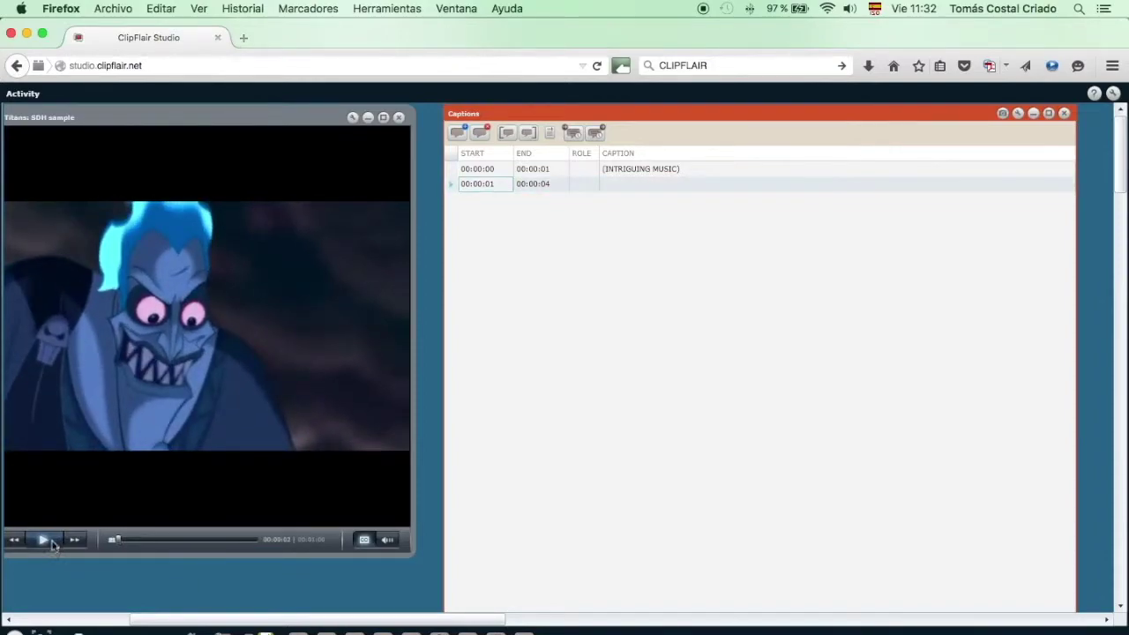
{"action": "left_click", "coordinate": [531, 137]}
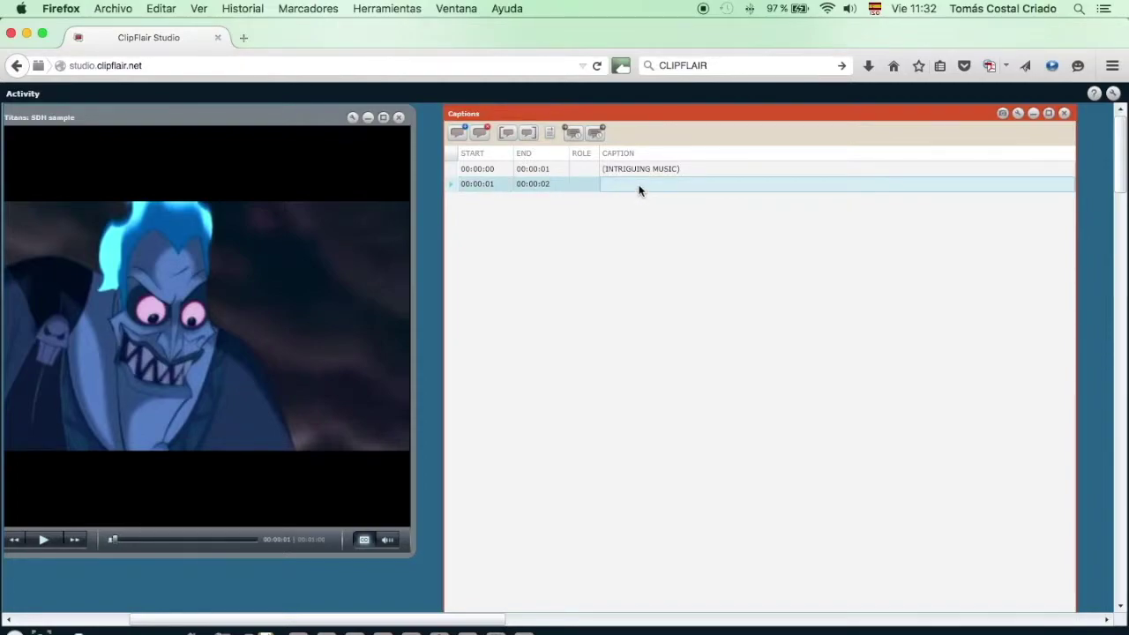
{"action": "left_click", "coordinate": [638, 186]}
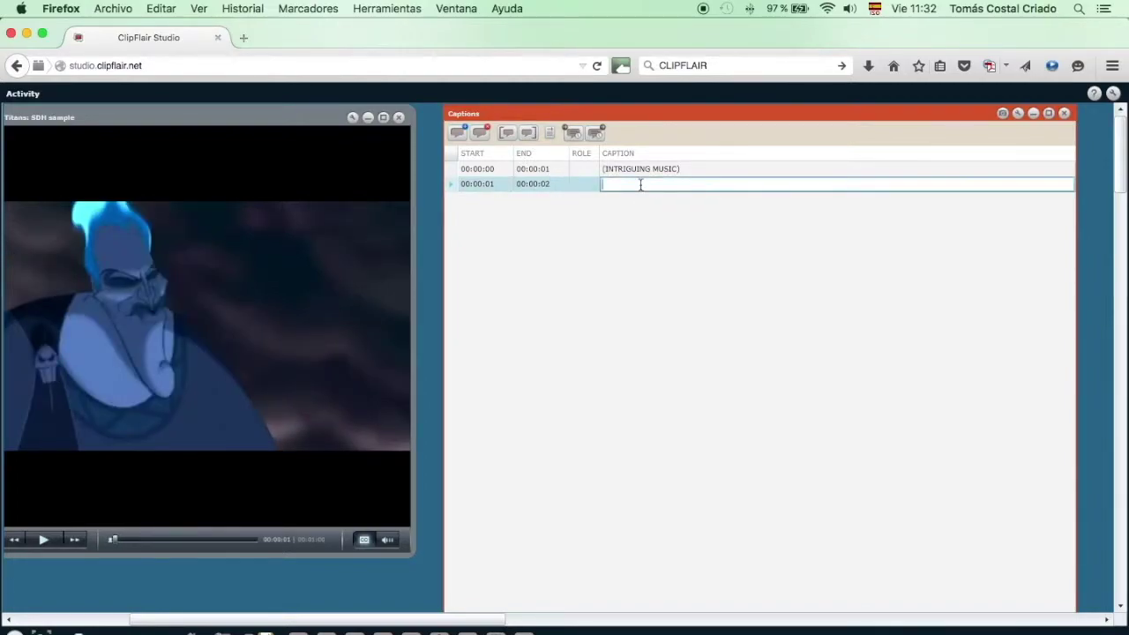
{"action": "type", "text": "Brothers!"}
{"action": "left_click", "coordinate": [43, 540]}
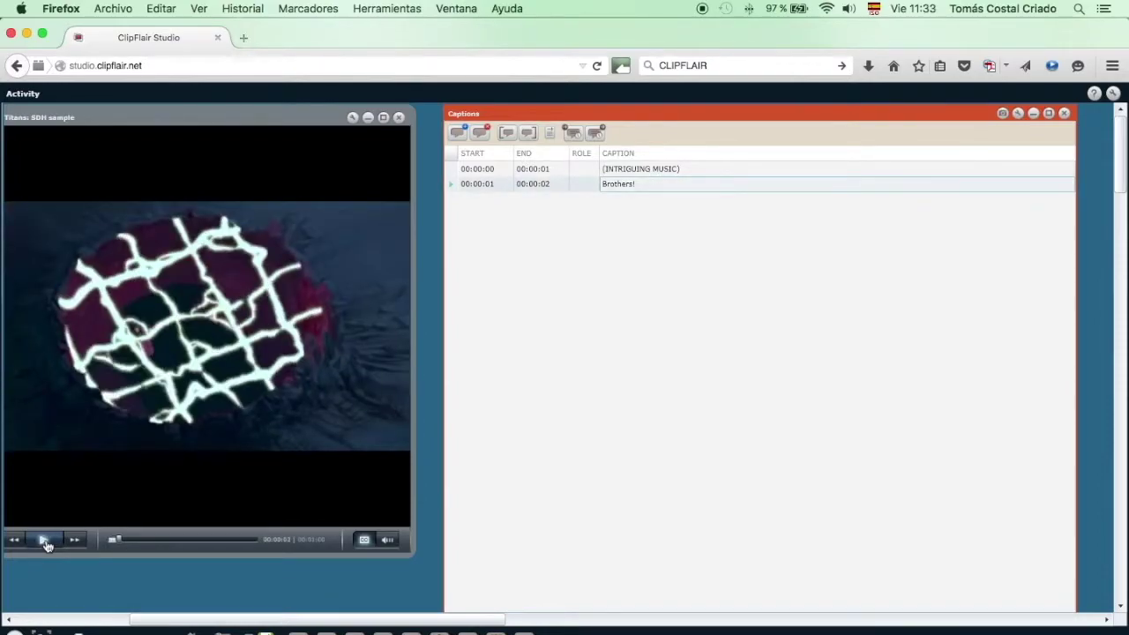
Add the caption Titans! timed 00:00:03–00:00:04
{"action": "left_click", "coordinate": [458, 134]}
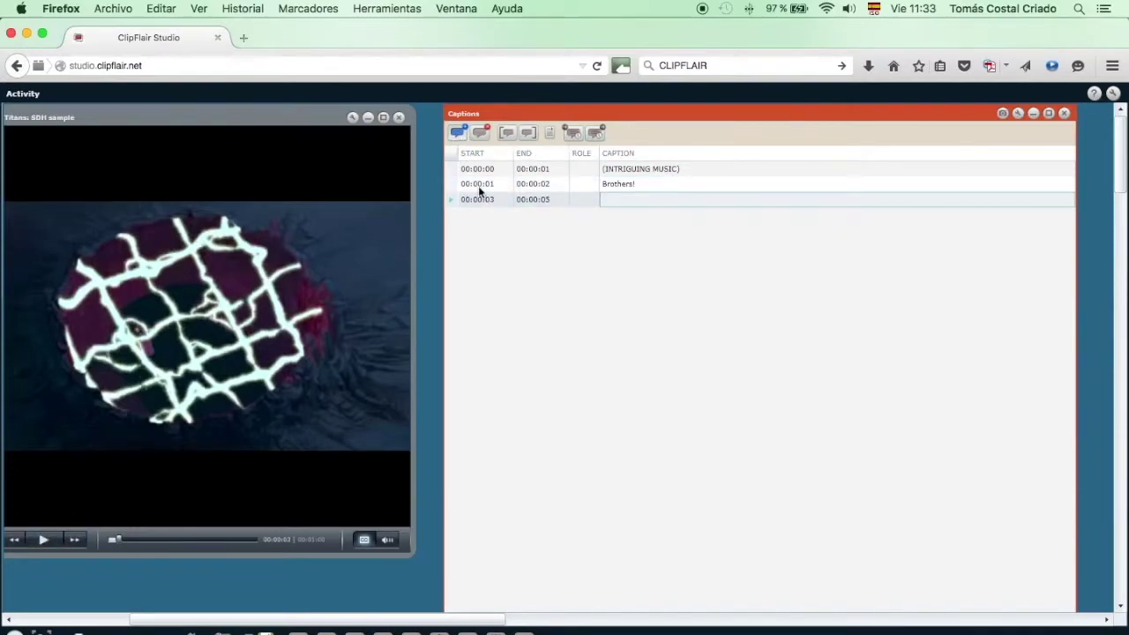
{"action": "left_click", "coordinate": [43, 539]}
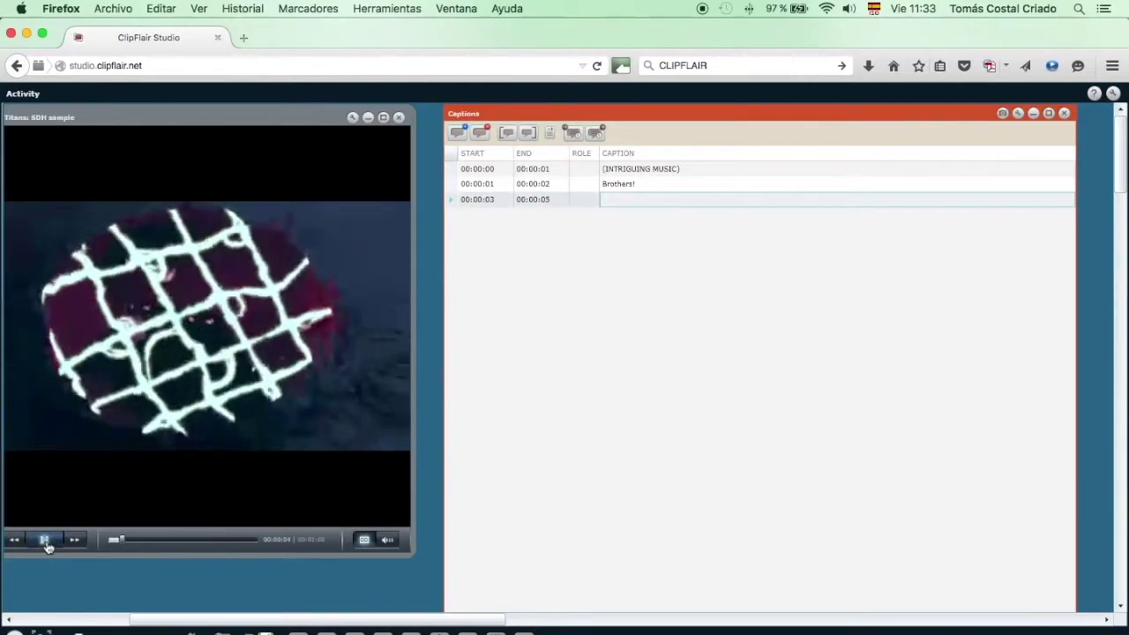
{"action": "left_click", "coordinate": [44, 541]}
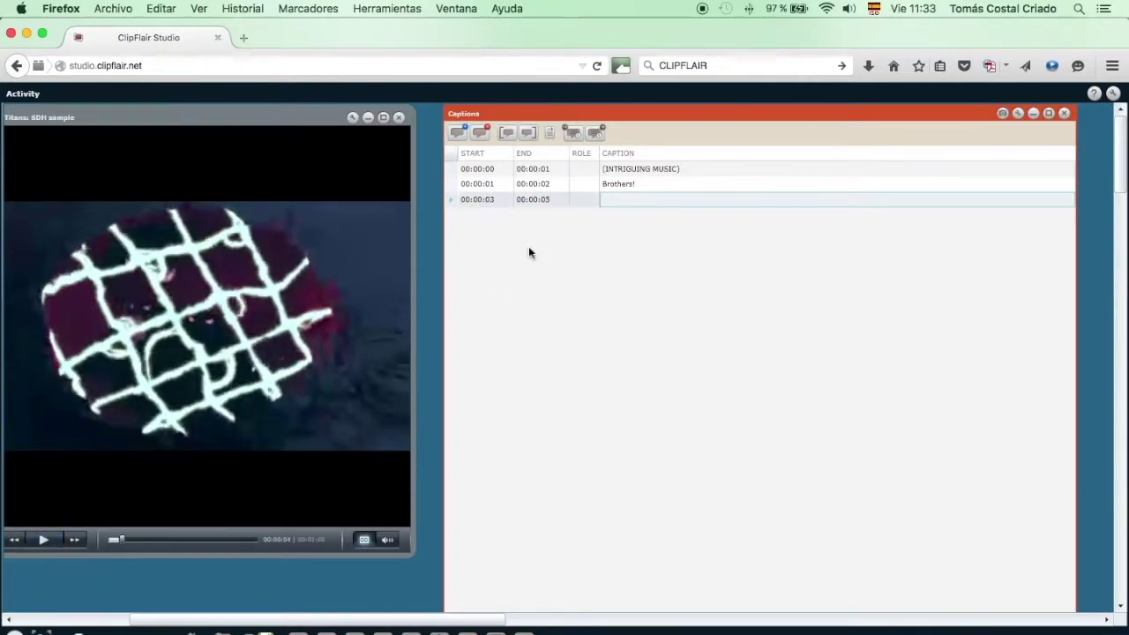
{"action": "left_click", "coordinate": [527, 133]}
{"action": "left_click", "coordinate": [617, 203]}
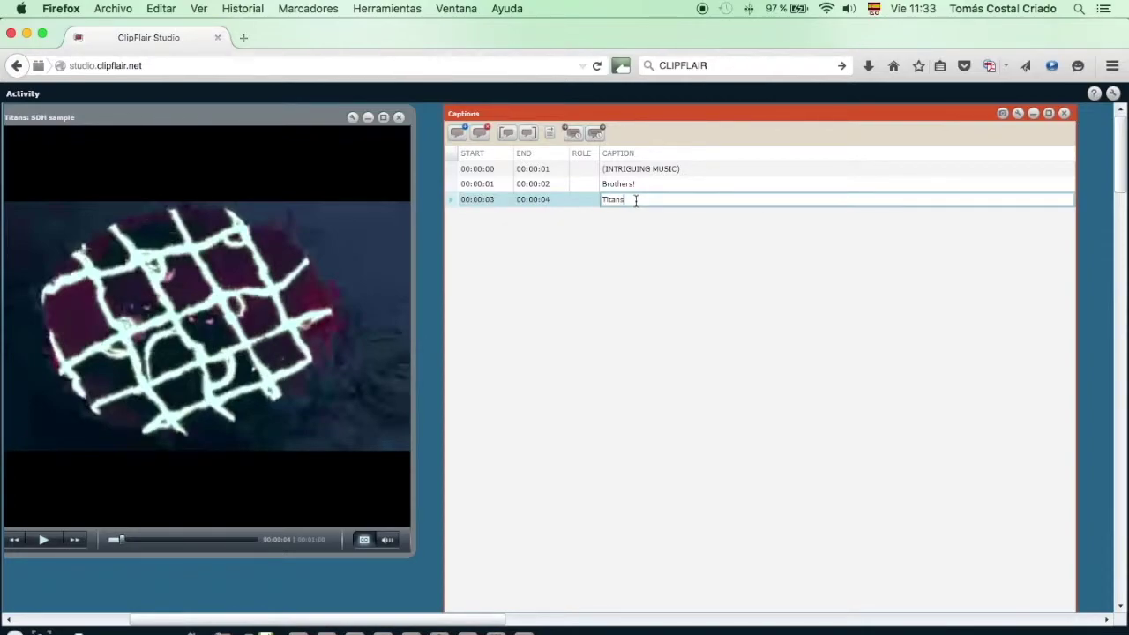
{"action": "left_click", "coordinate": [45, 544]}
{"action": "left_click", "coordinate": [45, 544]}
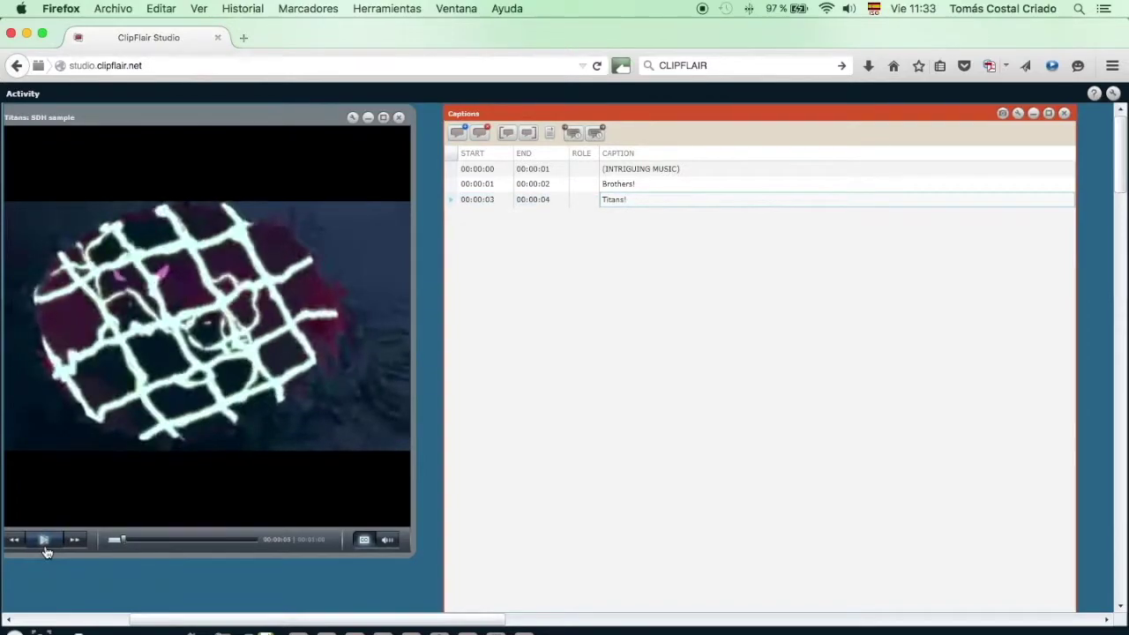
Add 'Look at you in your squalid prison.' timed 00:00:05–00:00:07, then an empty fifth row
{"action": "left_click", "coordinate": [458, 133]}
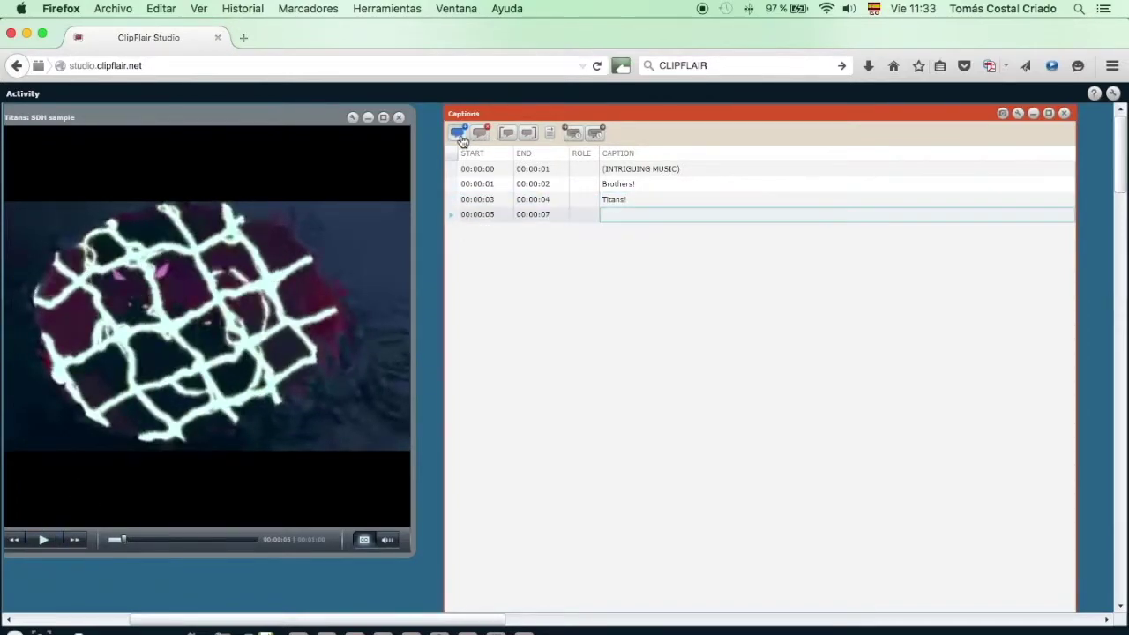
{"action": "left_click", "coordinate": [47, 547]}
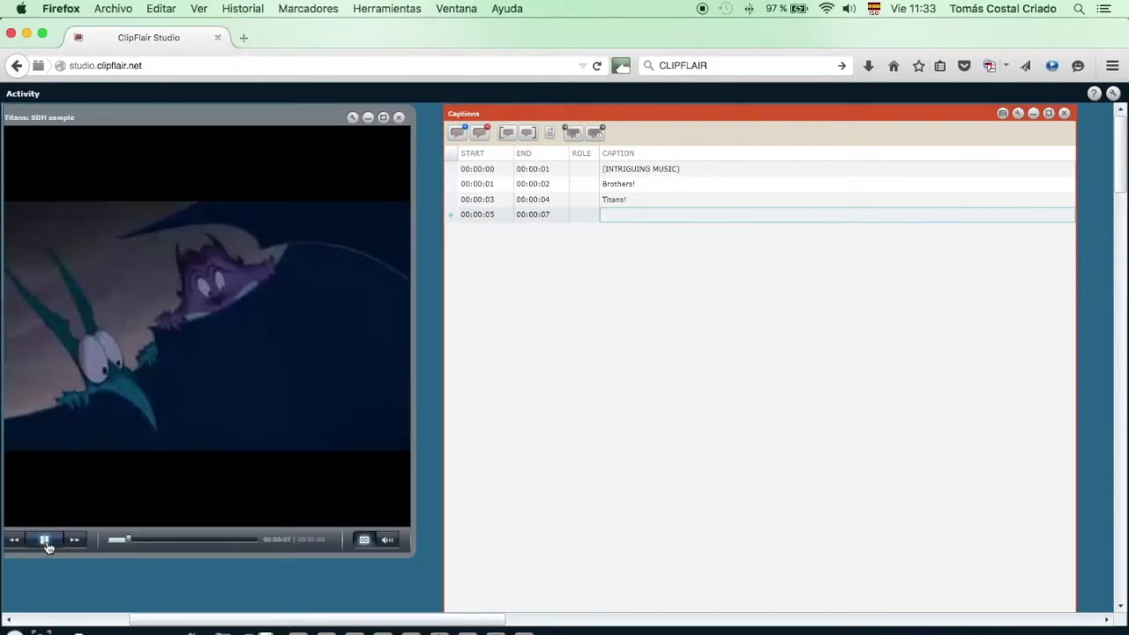
{"action": "left_click", "coordinate": [47, 545]}
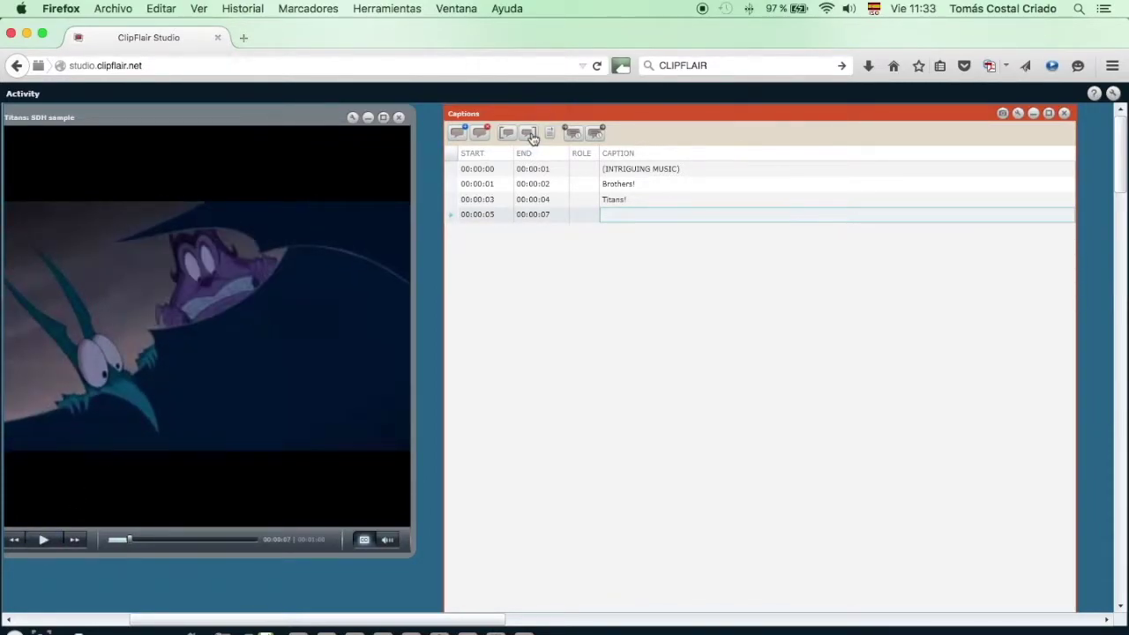
{"action": "left_click", "coordinate": [547, 215]}
{"action": "left_click", "coordinate": [655, 216]}
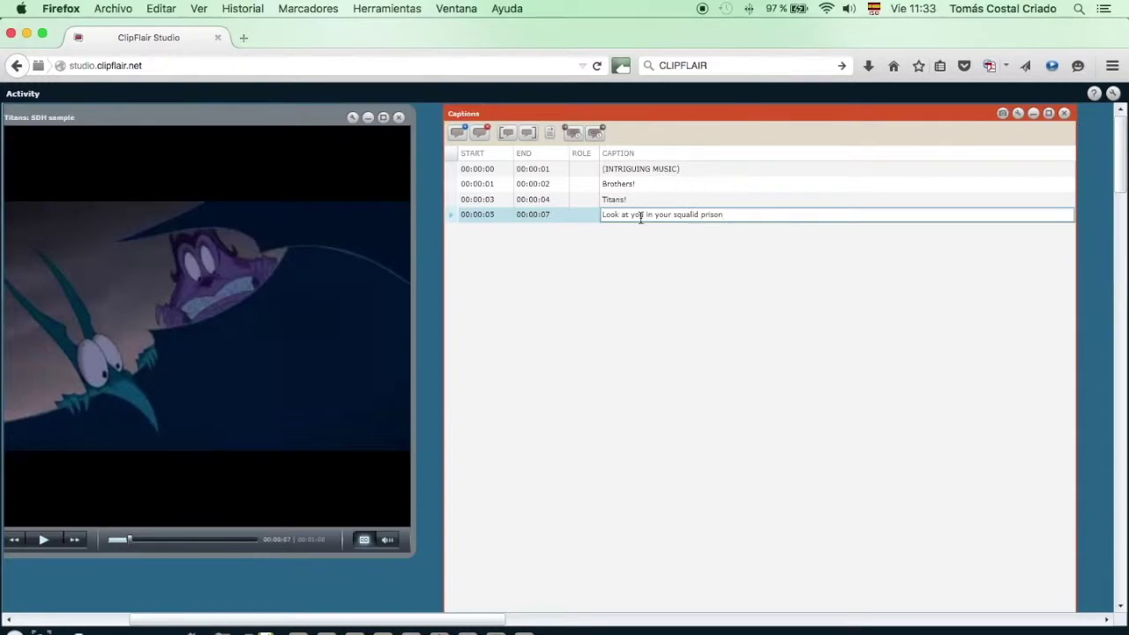
{"action": "type", "text": "."}
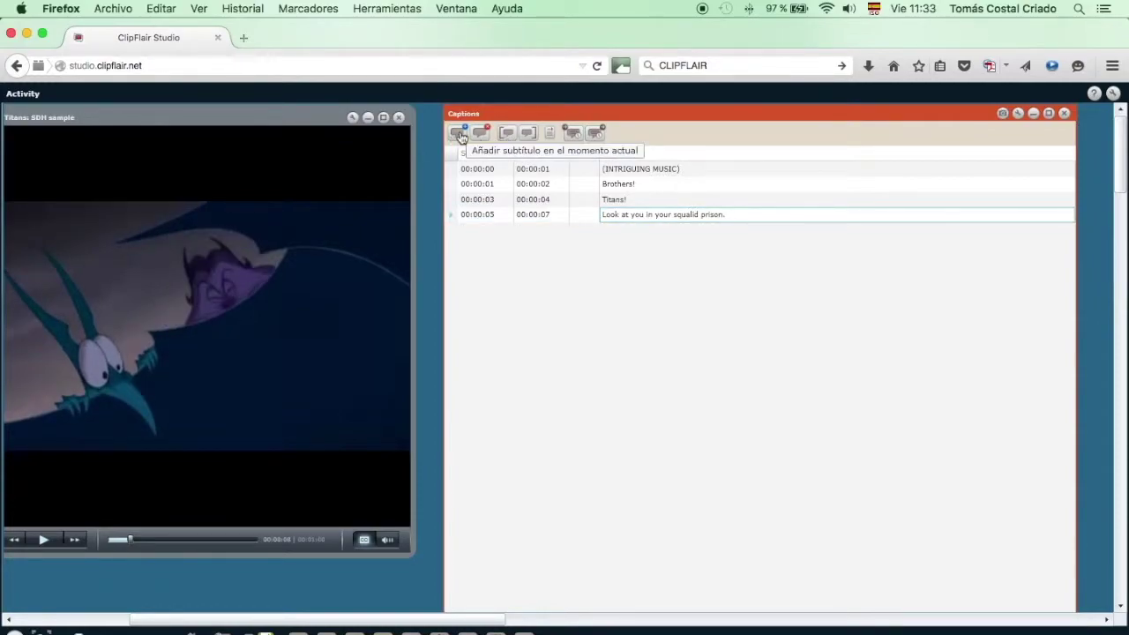
{"action": "left_click", "coordinate": [460, 134]}
Start the fifth caption at the previous caption's end time, 00:00:07
{"action": "left_click", "coordinate": [542, 215]}
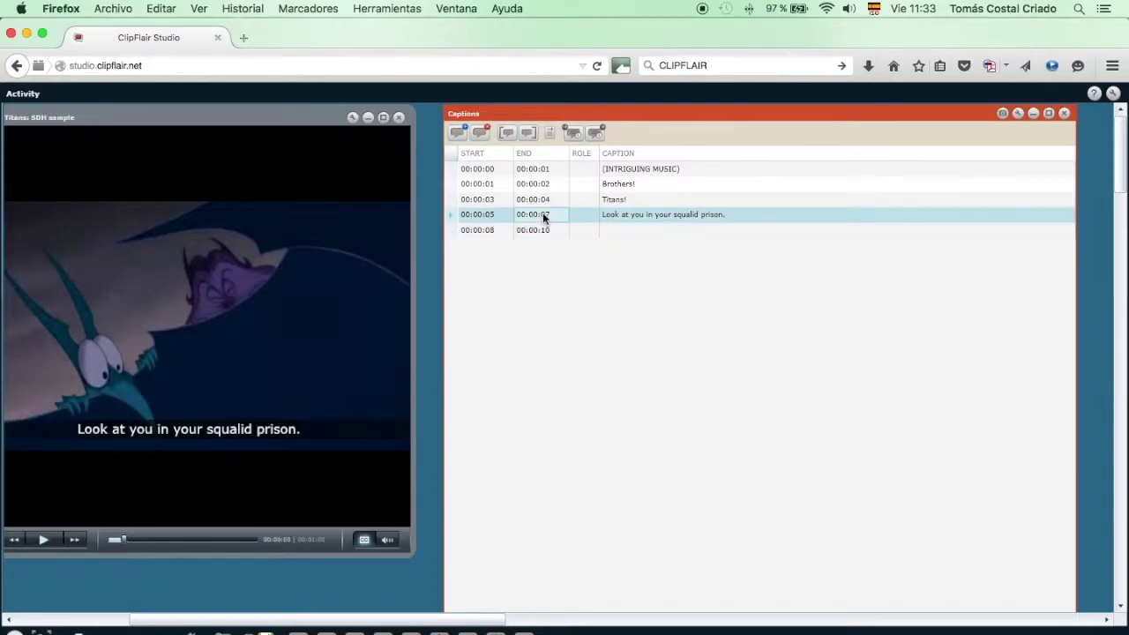
{"action": "left_click", "coordinate": [556, 216]}
{"action": "double_click", "coordinate": [557, 216]}
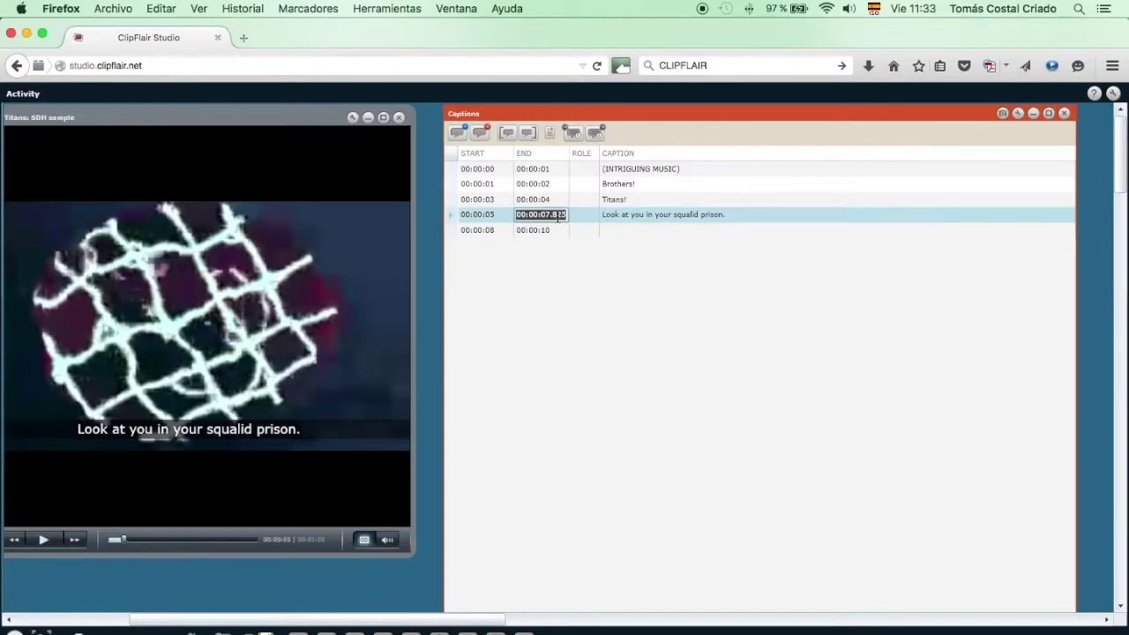
{"action": "key", "text": "super+c"}
{"action": "left_click", "coordinate": [480, 230]}
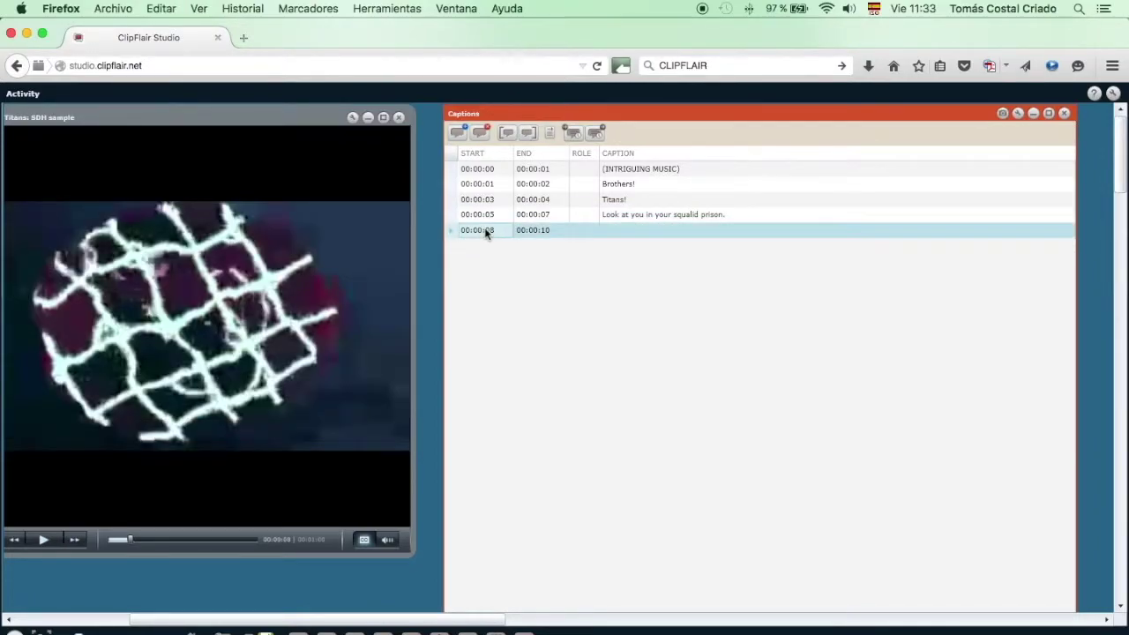
{"action": "left_click", "coordinate": [485, 229]}
{"action": "double_click", "coordinate": [485, 230]}
{"action": "key", "text": "super+v"}
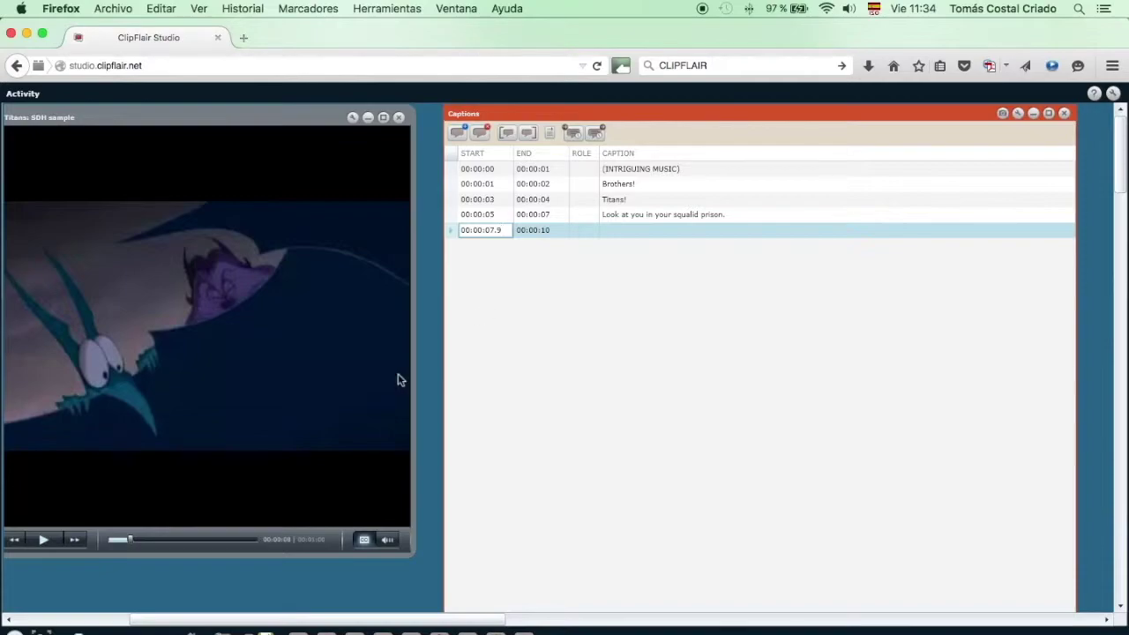
End the fifth caption at 00:00:11 with the text 'Who put you down there?' and preview it
{"action": "left_click", "coordinate": [44, 542]}
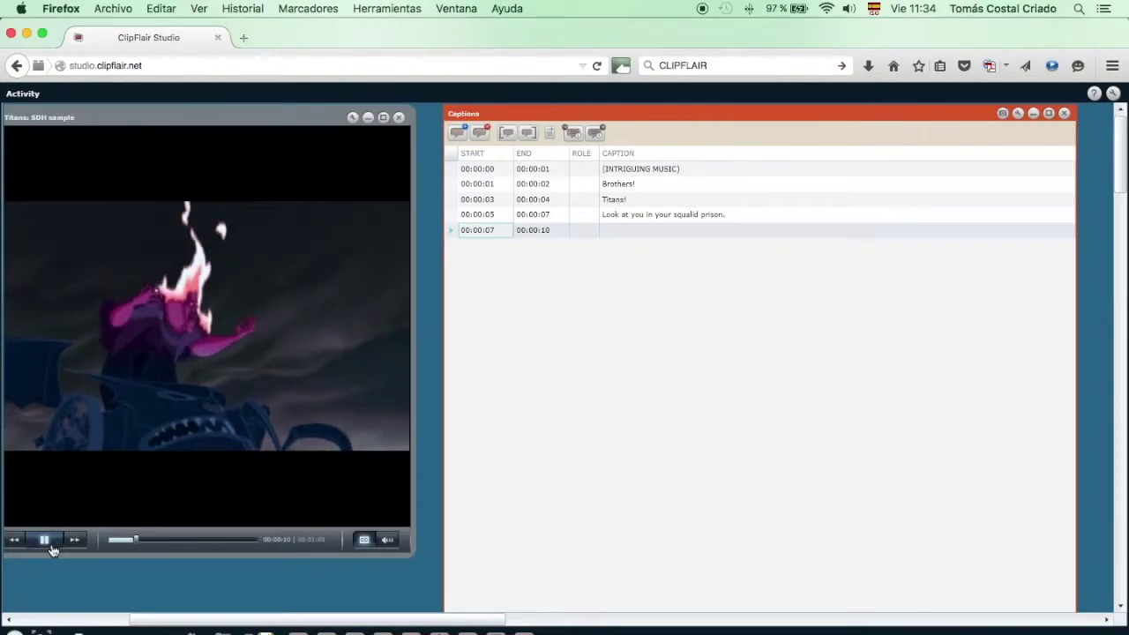
{"action": "left_click", "coordinate": [44, 540]}
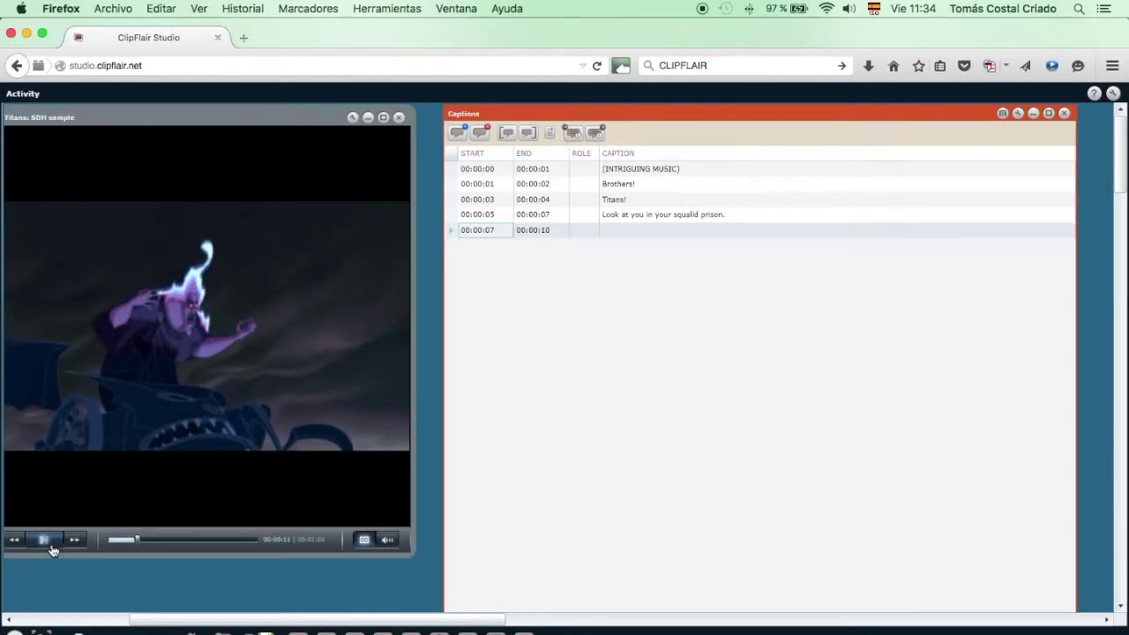
{"action": "left_click", "coordinate": [527, 132]}
{"action": "left_click", "coordinate": [642, 235]}
{"action": "left_click", "coordinate": [642, 232]}
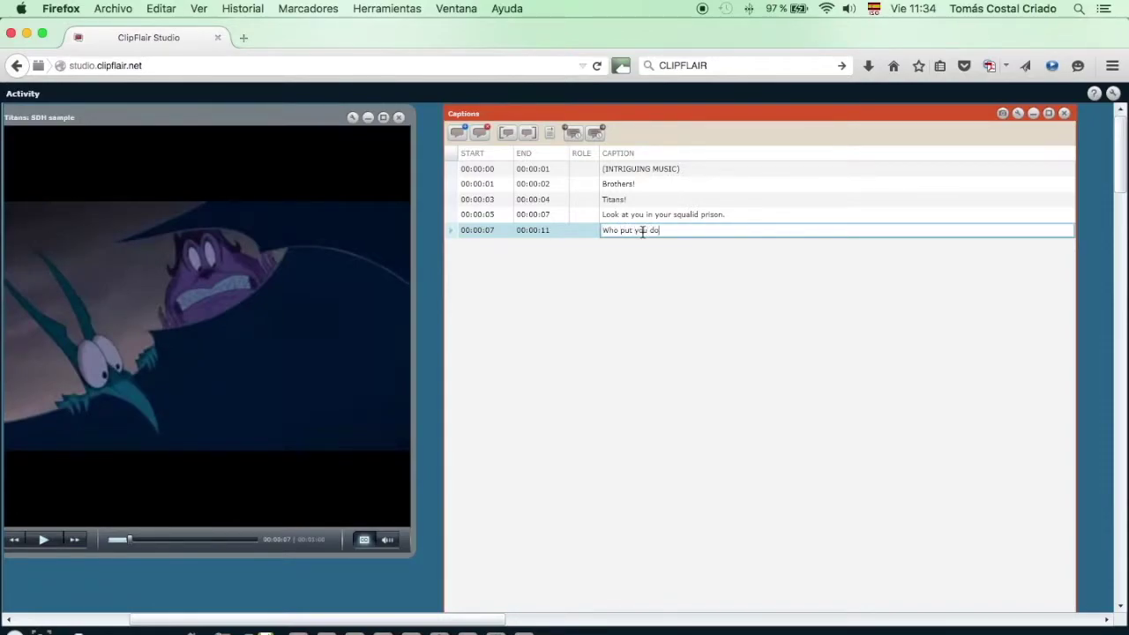
{"action": "left_click", "coordinate": [51, 546]}
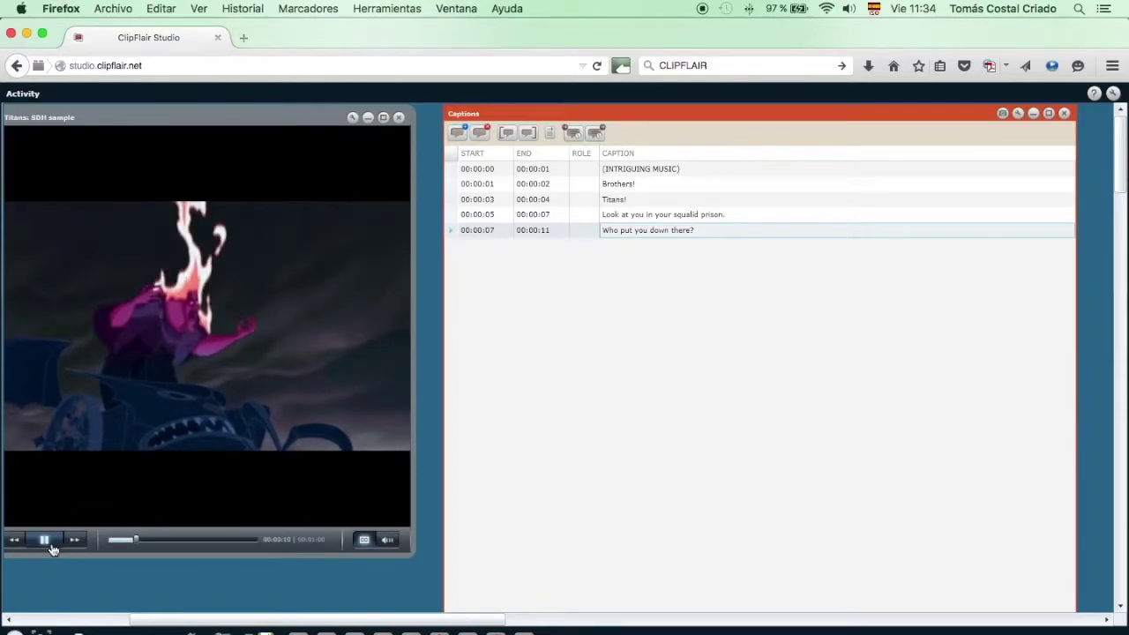
{"action": "left_click", "coordinate": [51, 546]}
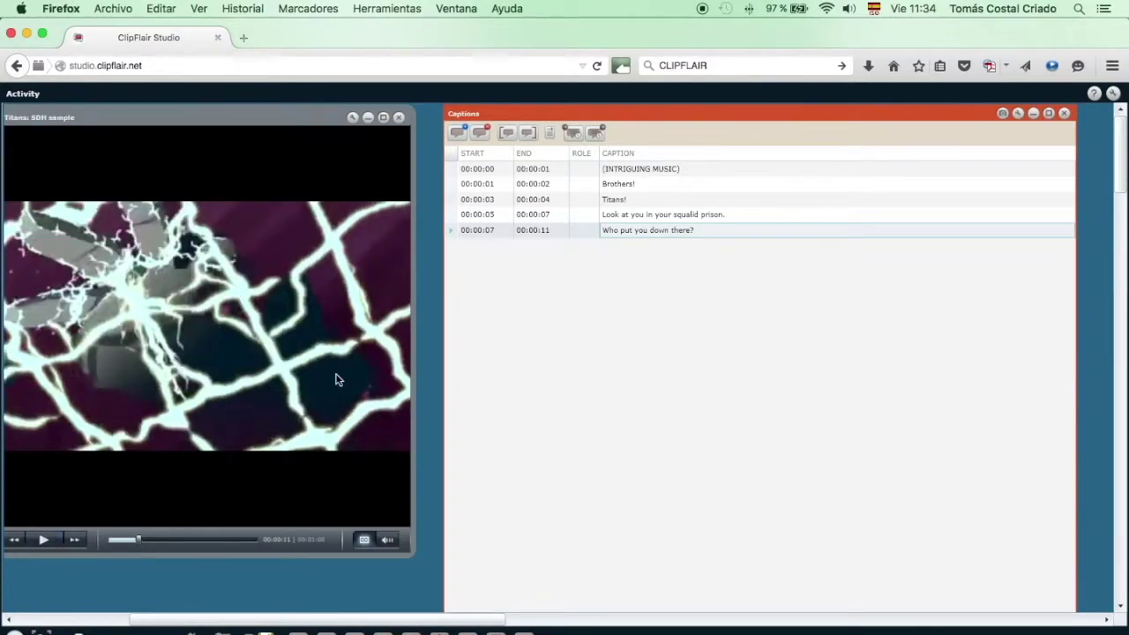
Add the caption ZEUS! timed 00:00:11–00:00:13 and review it in playback
{"action": "left_click", "coordinate": [458, 136]}
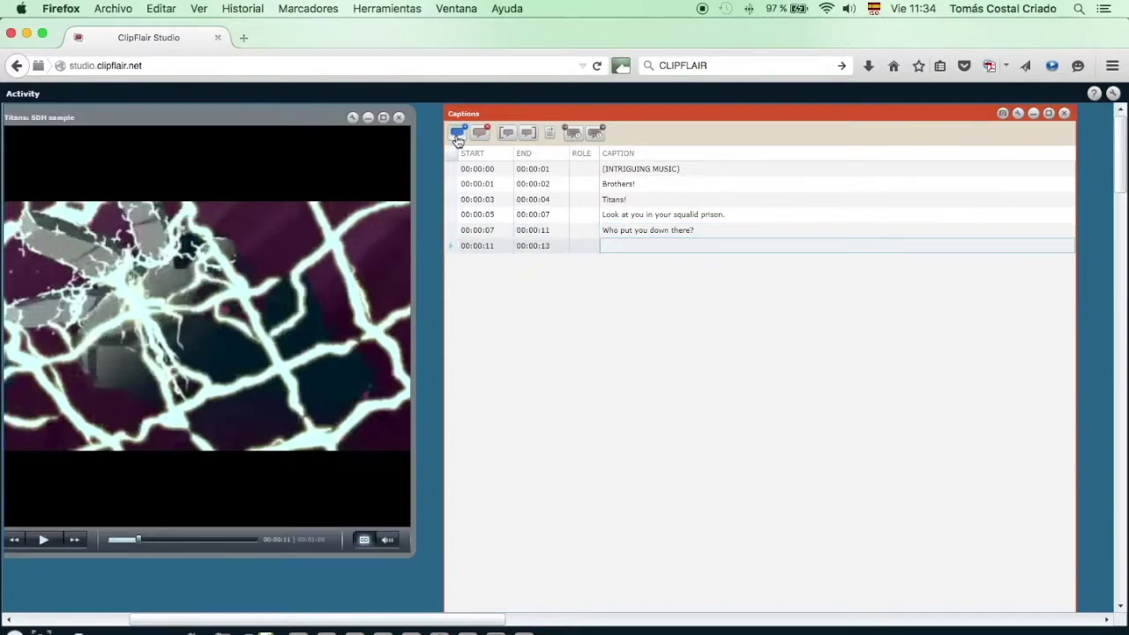
{"action": "left_click", "coordinate": [44, 540]}
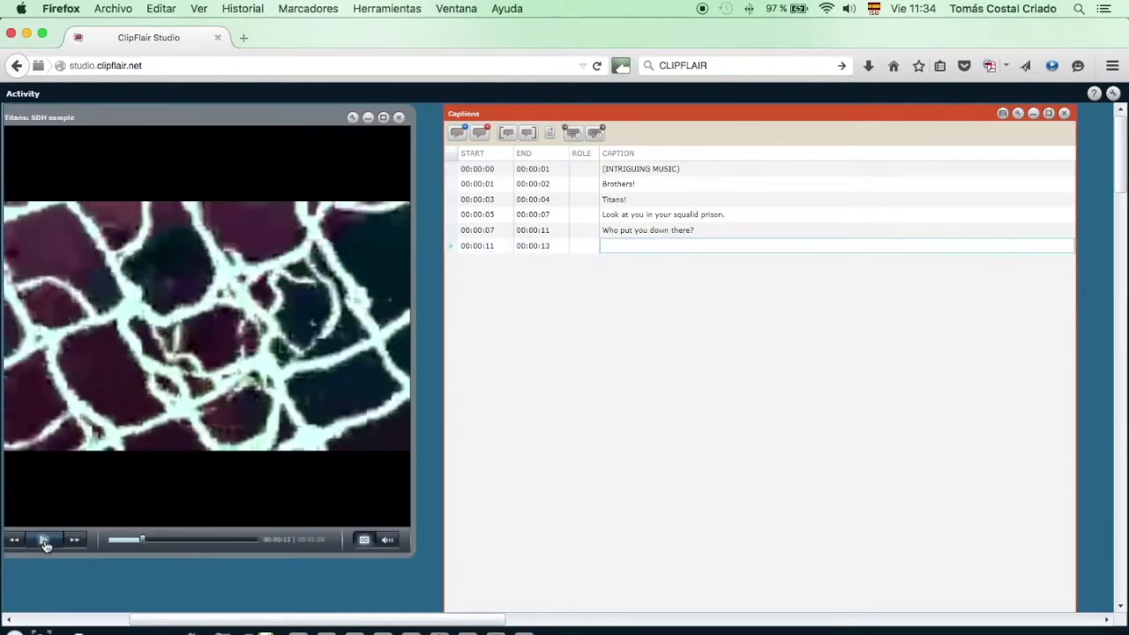
{"action": "left_click", "coordinate": [44, 541]}
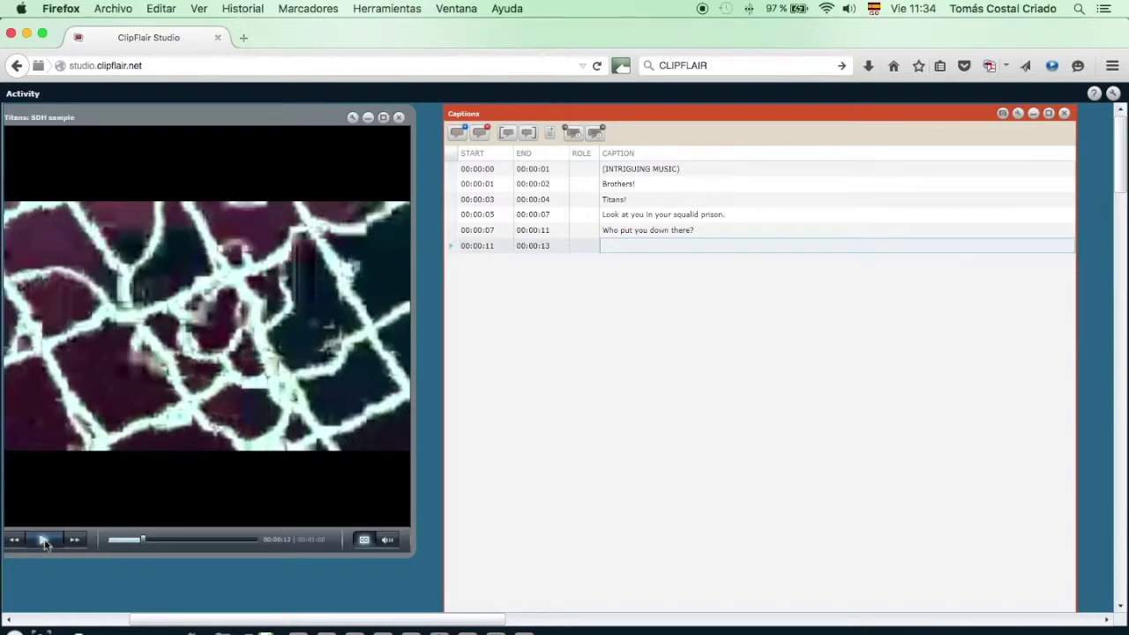
{"action": "left_click", "coordinate": [529, 133]}
{"action": "left_click", "coordinate": [640, 251]}
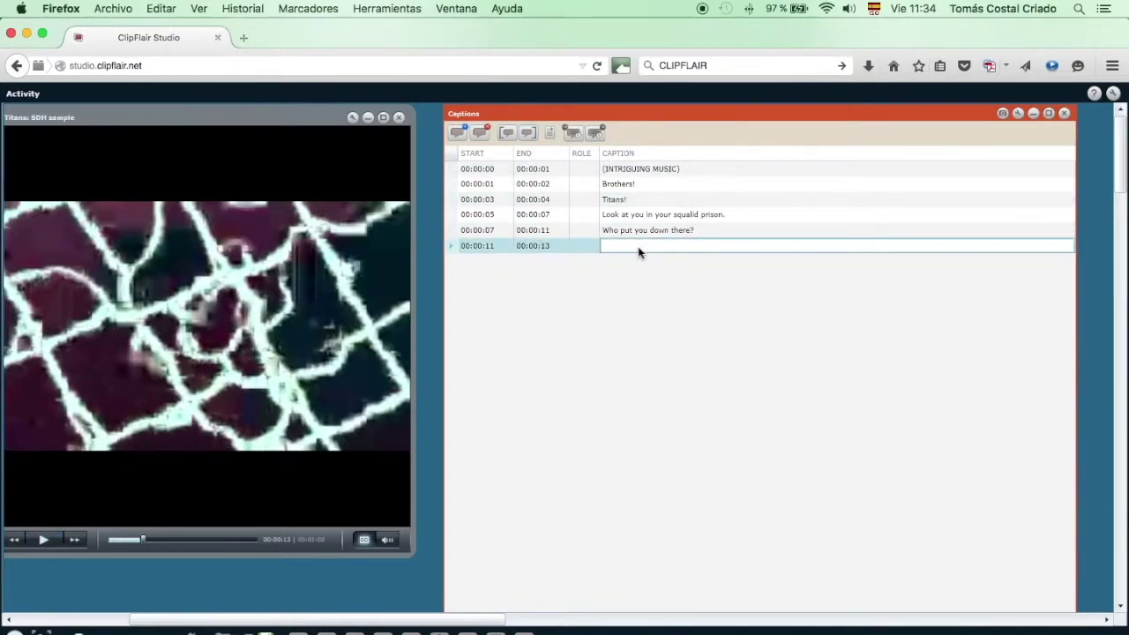
{"action": "type", "text": "ZEUS!"}
{"action": "left_click", "coordinate": [46, 543]}
{"action": "left_click", "coordinate": [45, 541]}
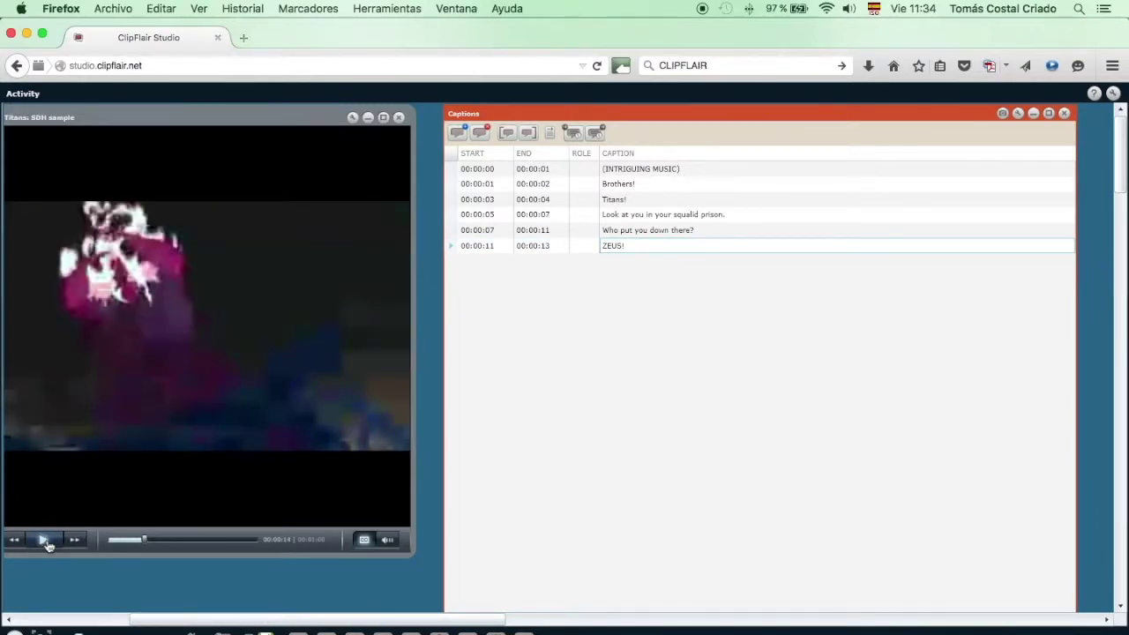
Add a caption and start it at 00:00:13, matching the ZEUS! caption's end time
{"action": "left_click", "coordinate": [459, 134]}
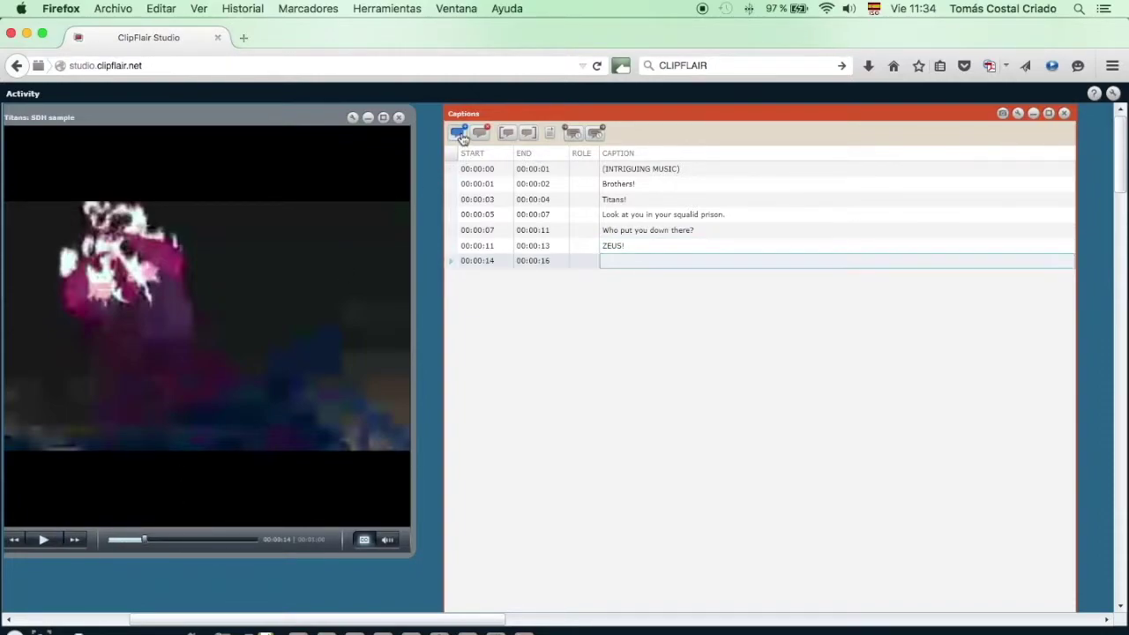
{"action": "left_click", "coordinate": [549, 248]}
{"action": "left_click", "coordinate": [547, 247]}
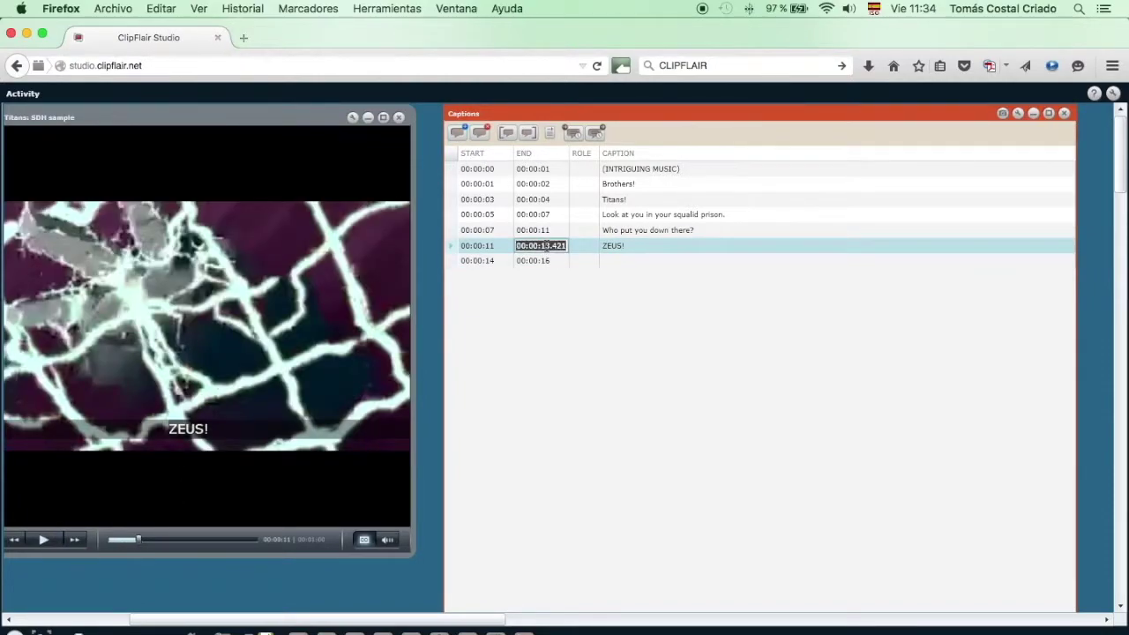
{"action": "left_click", "coordinate": [487, 262]}
{"action": "left_click", "coordinate": [483, 259]}
{"action": "double_click", "coordinate": [484, 258]}
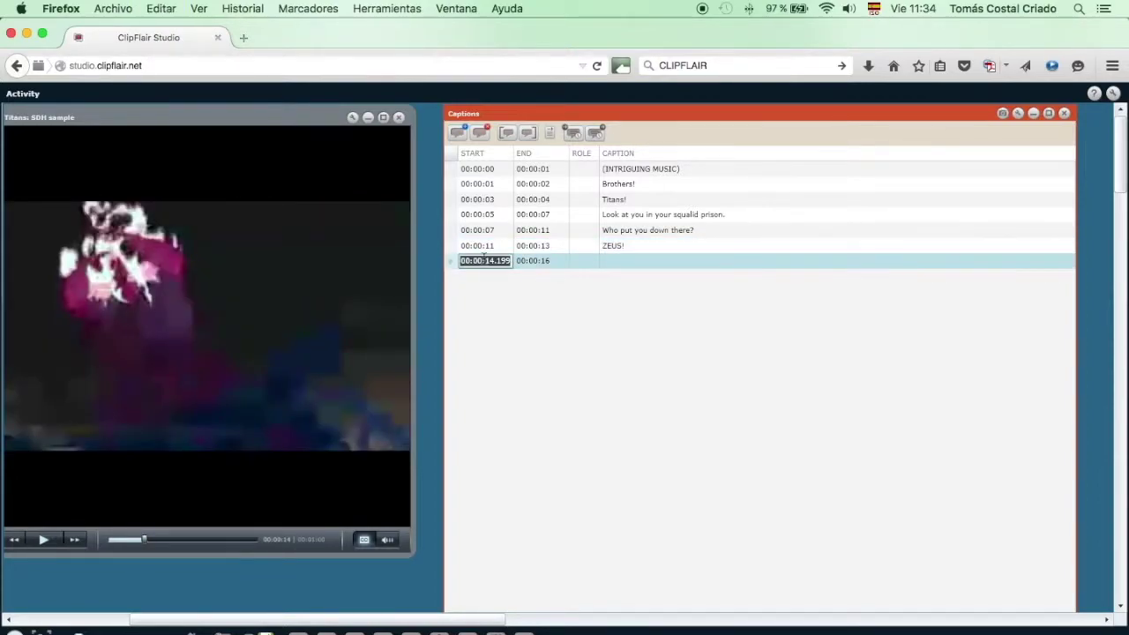
{"action": "key", "text": "super+v"}
{"action": "left_click", "coordinate": [499, 259]}
{"action": "key", "text": "BackSpace"}
{"action": "left_click", "coordinate": [47, 541]}
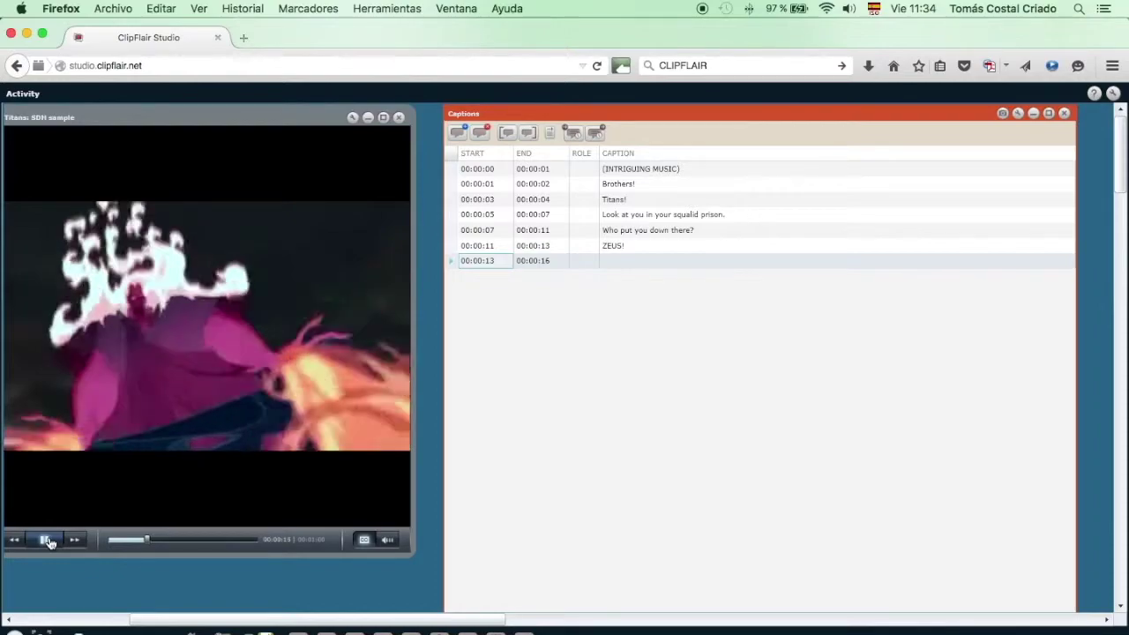
{"action": "left_click", "coordinate": [50, 542]}
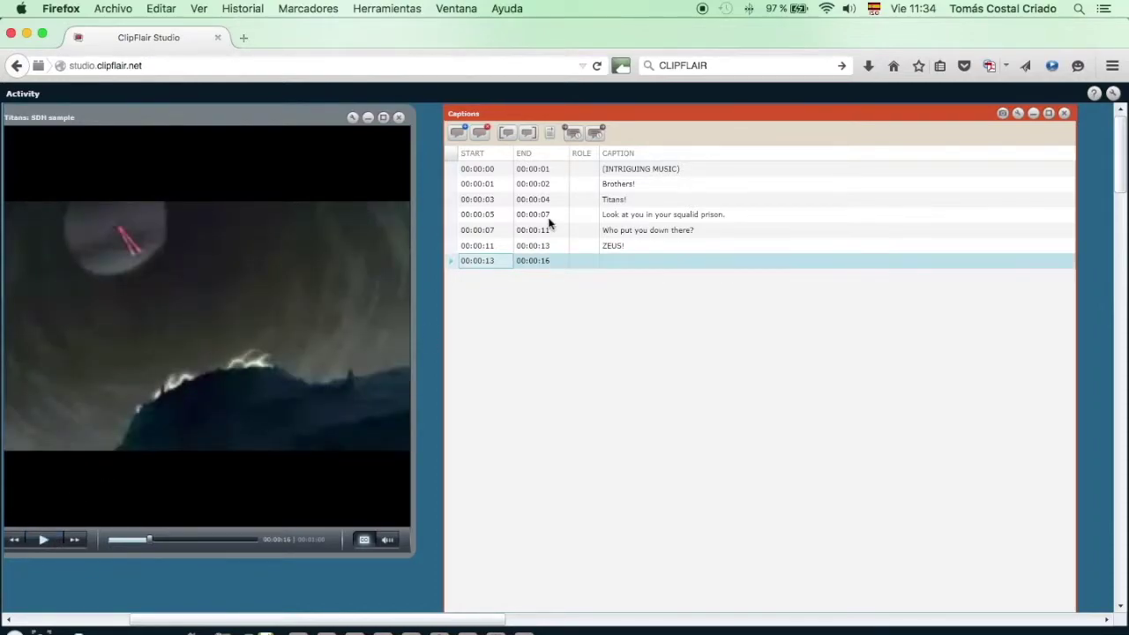
Caption it 'And now that I set you free (BLAST)' and check it in playback
{"action": "left_click", "coordinate": [629, 262]}
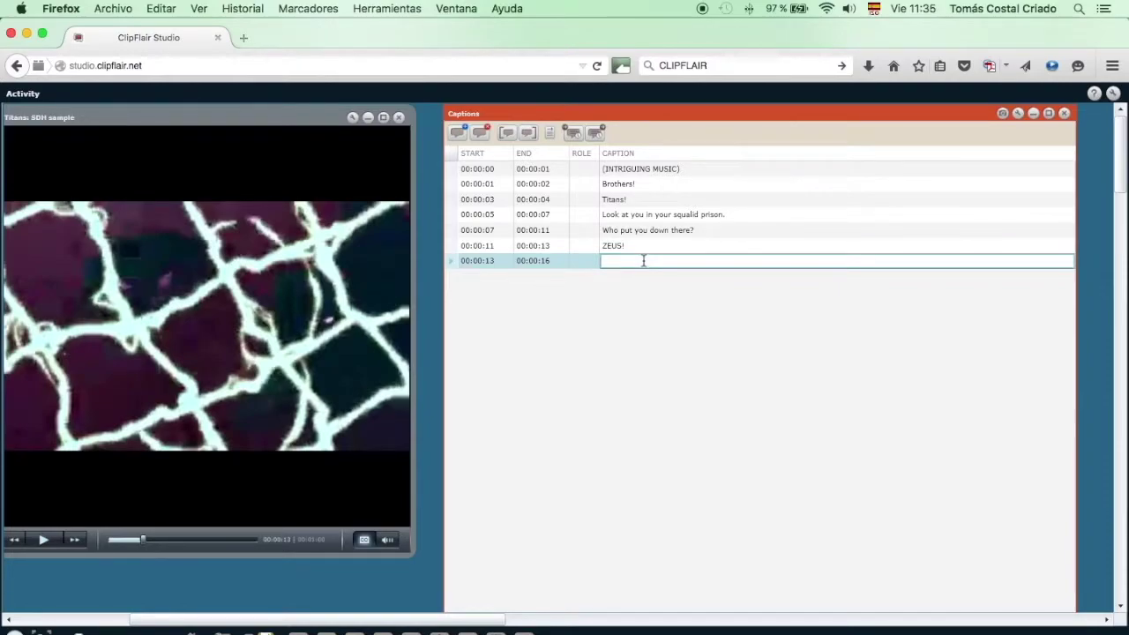
{"action": "type", "text": "AND now that I set you free (BLAST"}
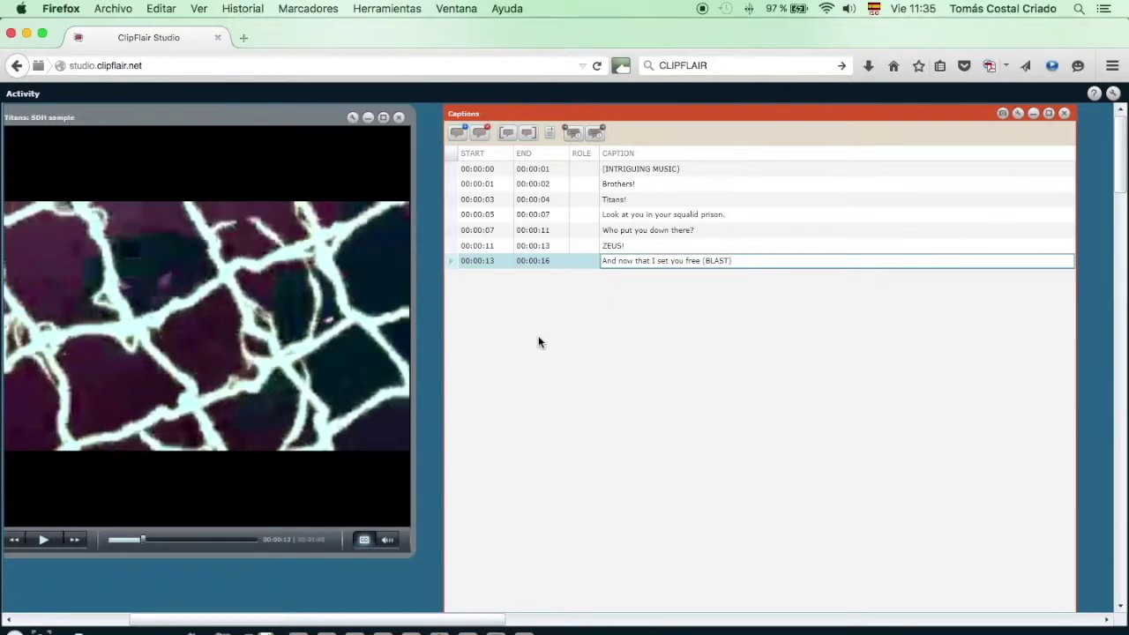
{"action": "left_click", "coordinate": [44, 539]}
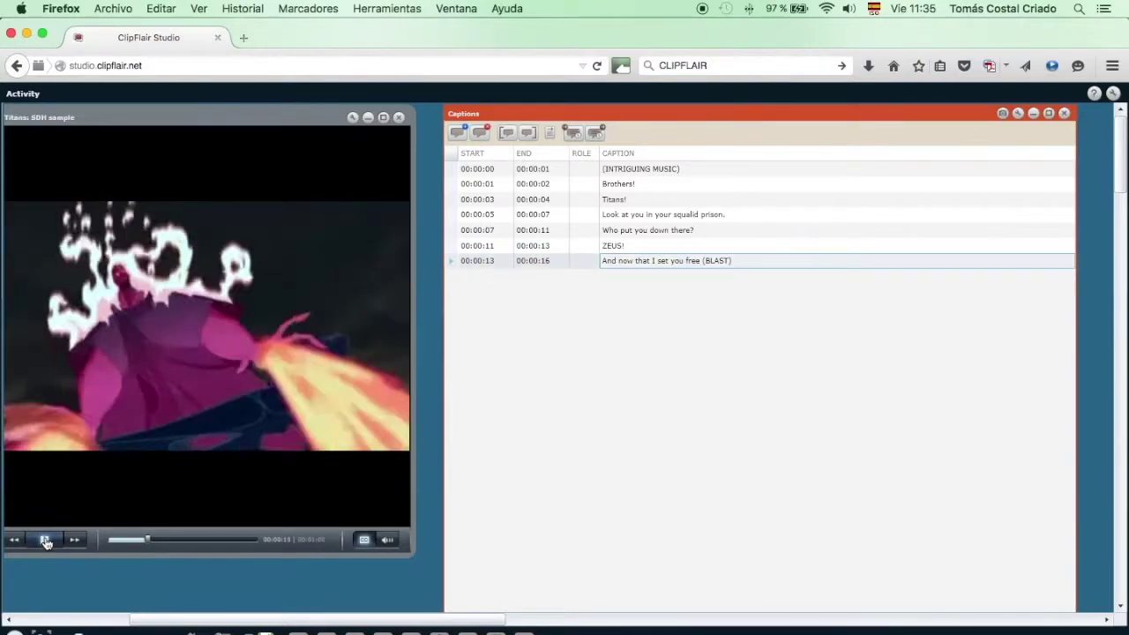
{"action": "left_click", "coordinate": [45, 540]}
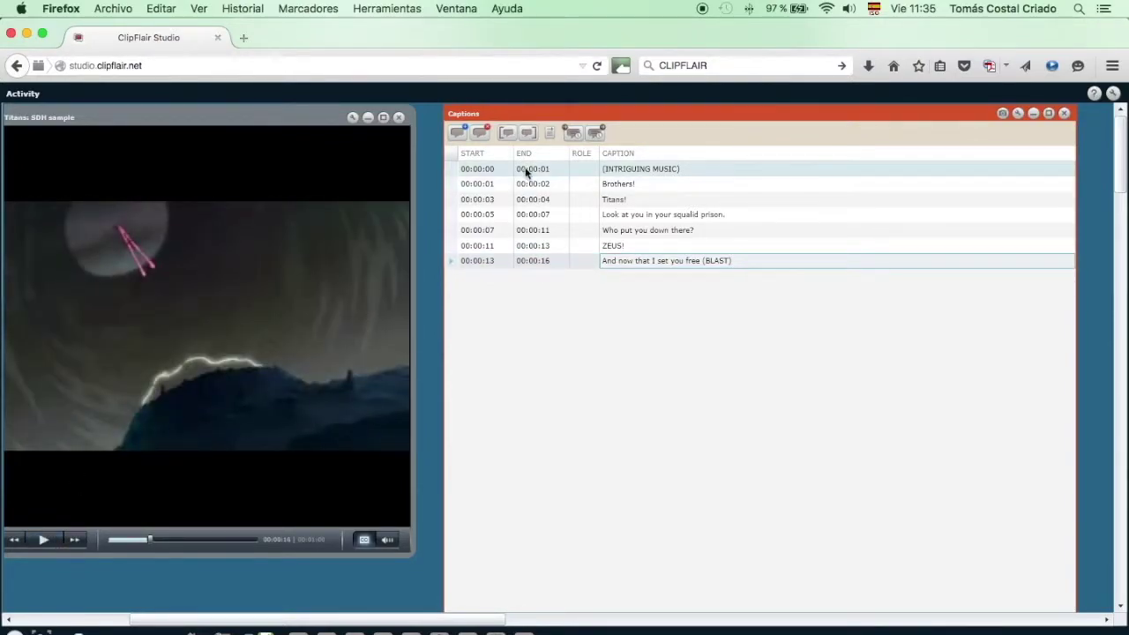
Add an eighth caption from 00:00:16 ending at 00:00:20
{"action": "left_click", "coordinate": [457, 134]}
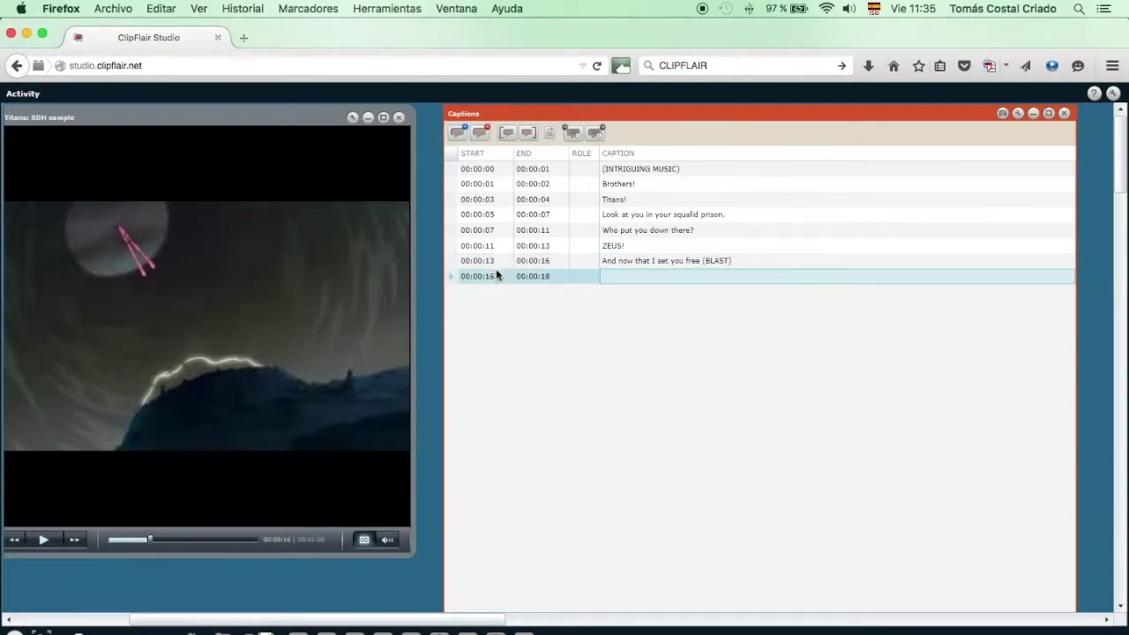
{"action": "left_click", "coordinate": [46, 539]}
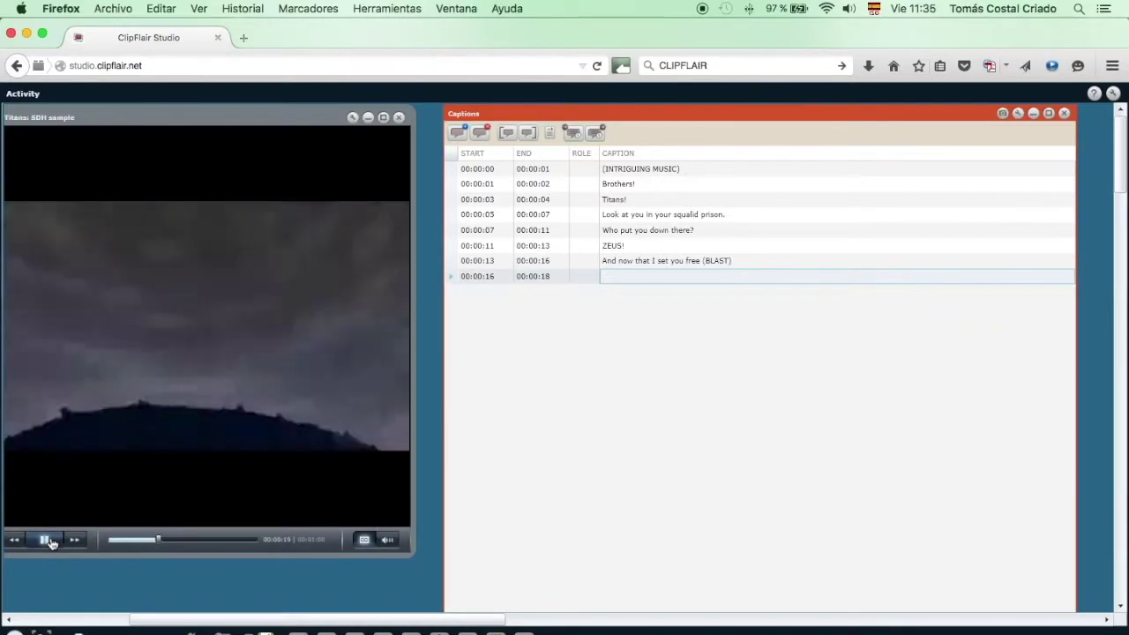
{"action": "left_click", "coordinate": [50, 543]}
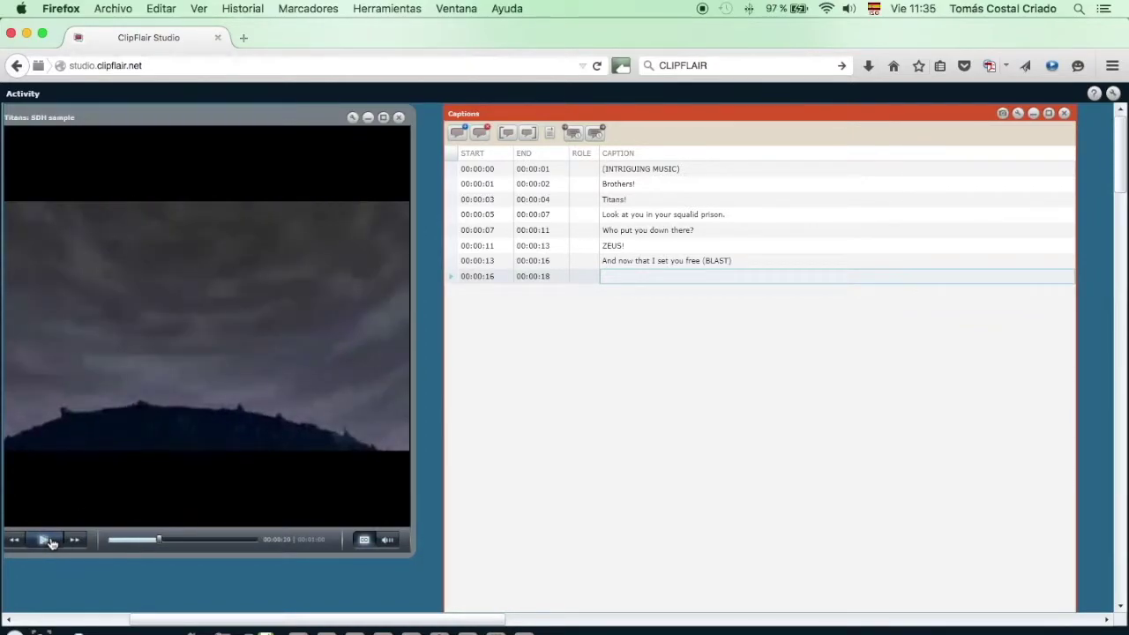
{"action": "left_click", "coordinate": [634, 277]}
{"action": "left_click", "coordinate": [528, 132]}
{"action": "left_click", "coordinate": [538, 276]}
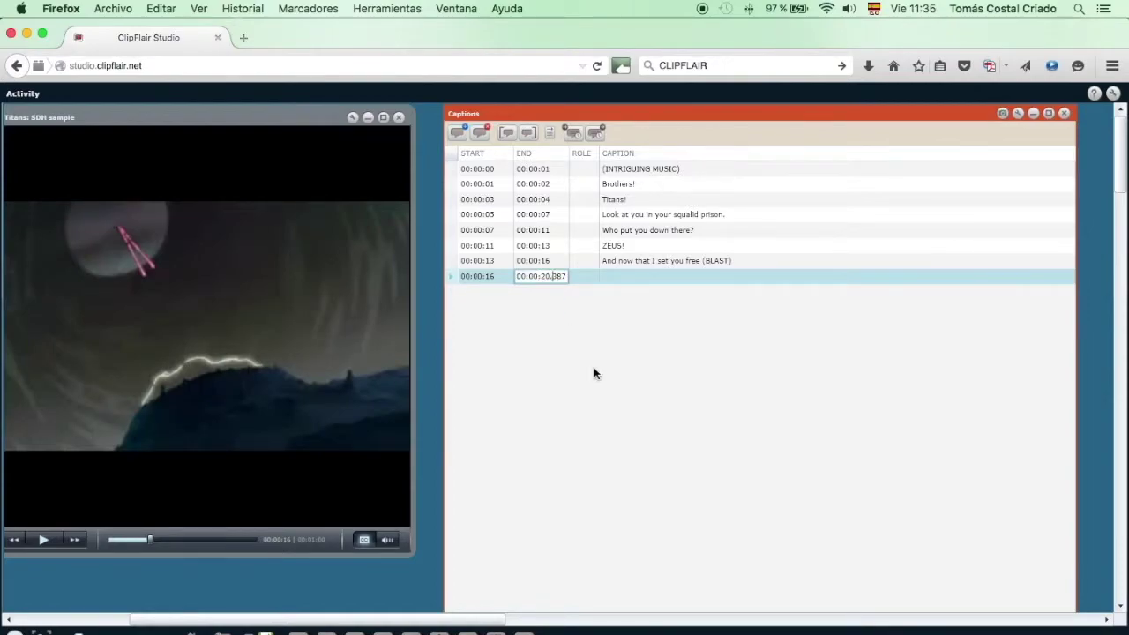
{"action": "key", "text": "BackSpace"}
{"action": "key", "text": "BackSpace"}
{"action": "key", "text": "BackSpace"}
{"action": "key", "text": "BackSpace"}
Caption it 'What's the first thing you're going to do?' and add an empty 00:00:20–00:00:22 row
{"action": "left_click", "coordinate": [618, 276]}
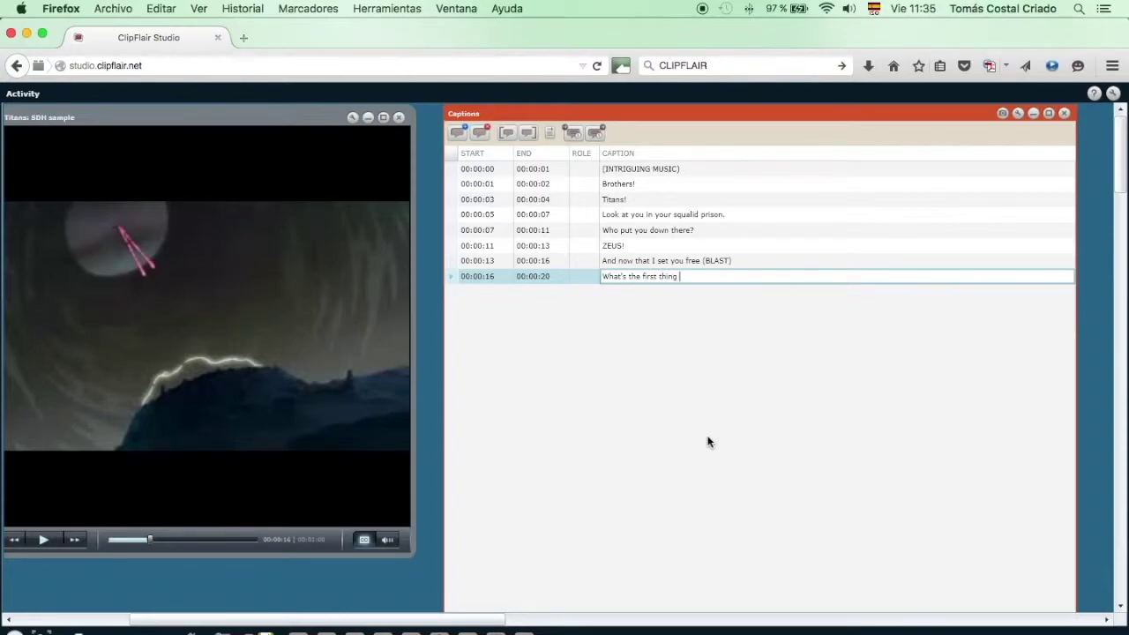
{"action": "type", "text": "What's the first thing you're going to t"}
{"action": "left_click", "coordinate": [44, 539]}
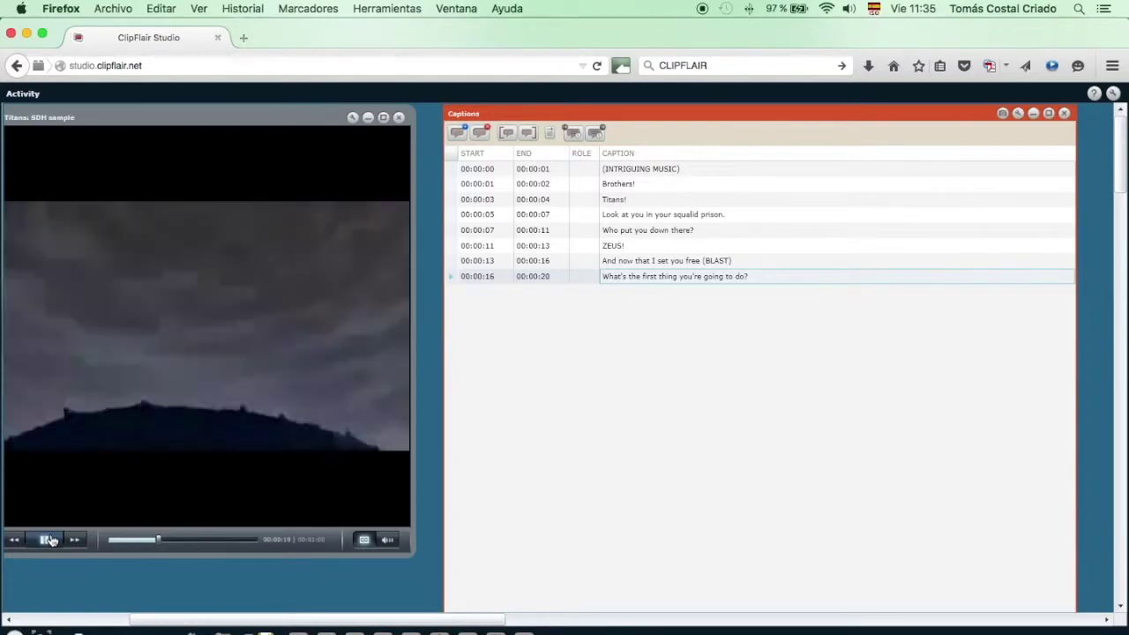
{"action": "left_click", "coordinate": [49, 540]}
{"action": "left_click", "coordinate": [460, 134]}
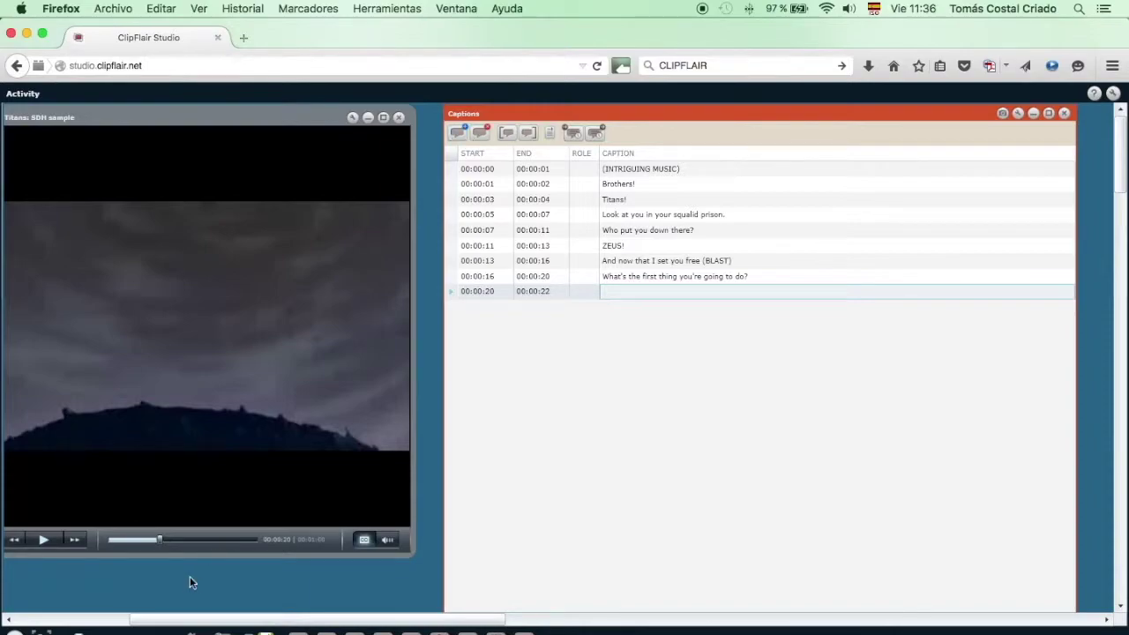
Caption the 00:00:20–00:00:22 row '(ALL) Destroy him!'
{"action": "left_click", "coordinate": [44, 540]}
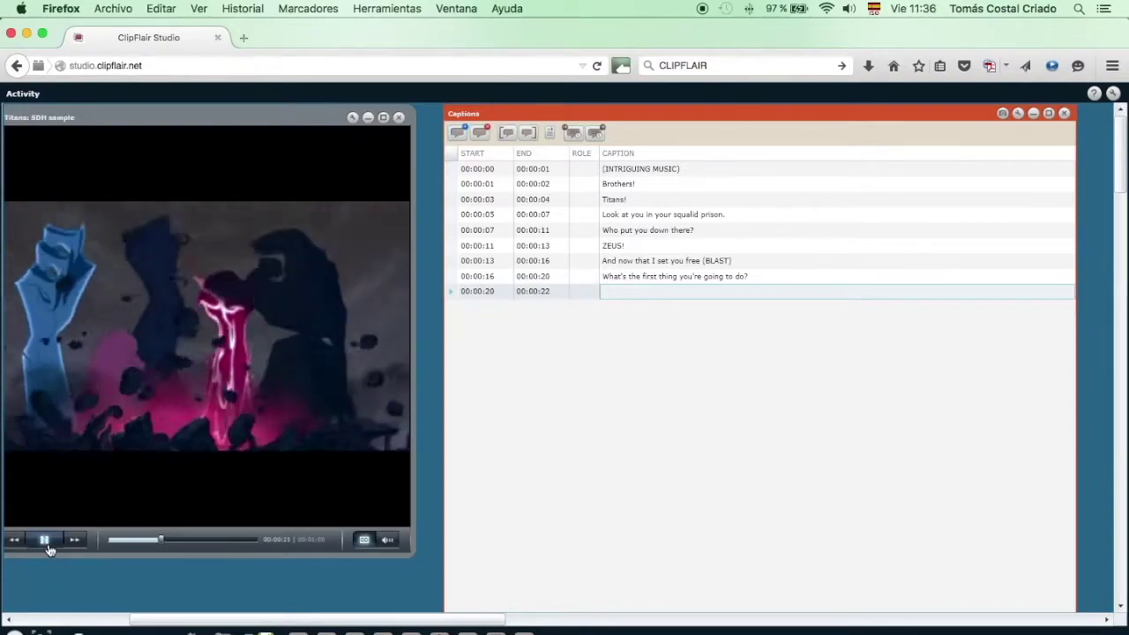
{"action": "left_click", "coordinate": [44, 540]}
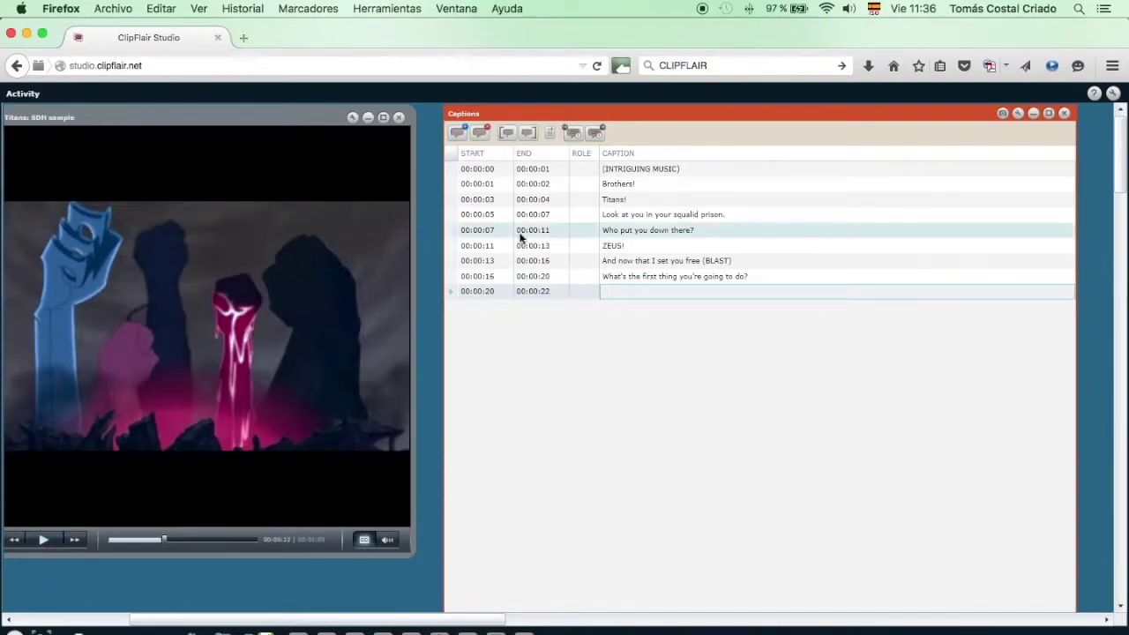
{"action": "left_click", "coordinate": [620, 290]}
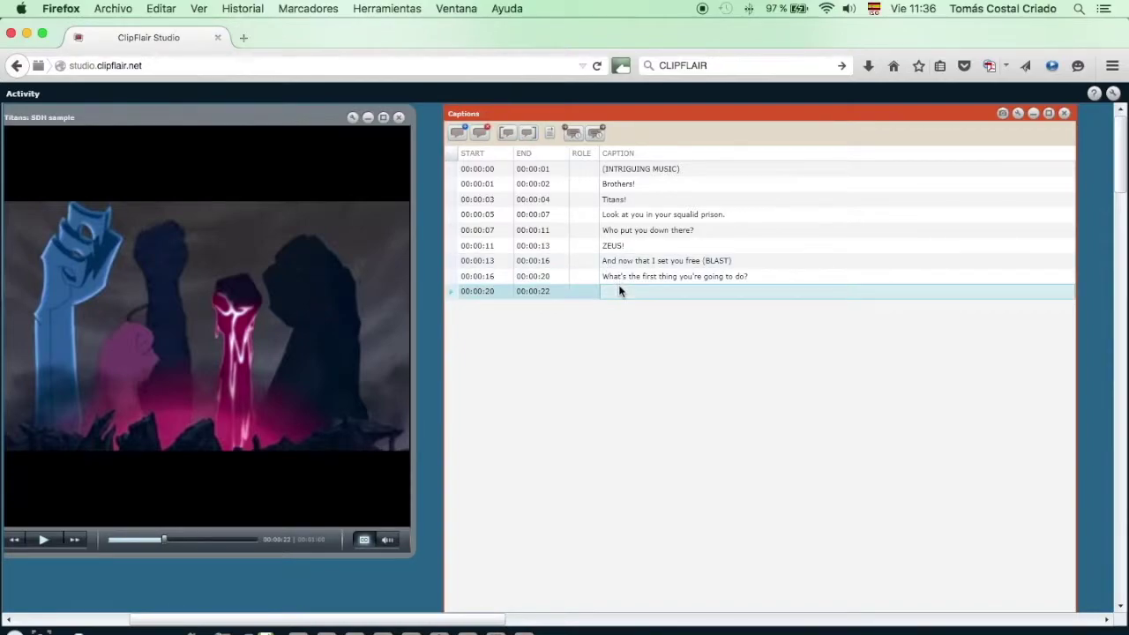
{"action": "left_click", "coordinate": [620, 290]}
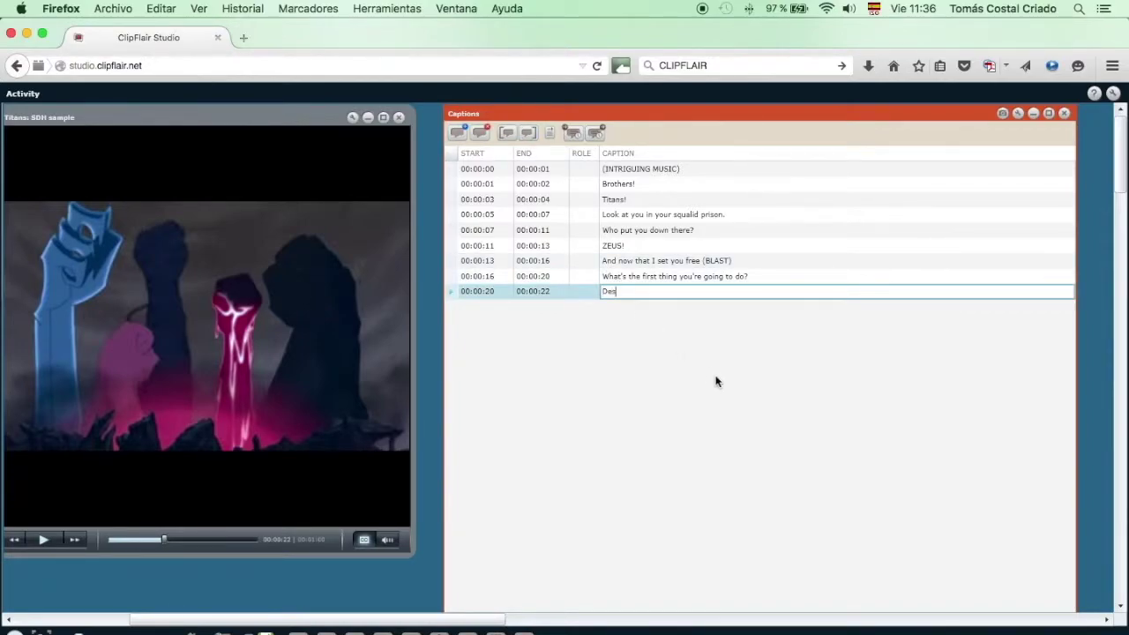
{"action": "type", "text": "Destroy him!"}
{"action": "key", "text": "Home"}
{"action": "type", "text": "(ALL)"}
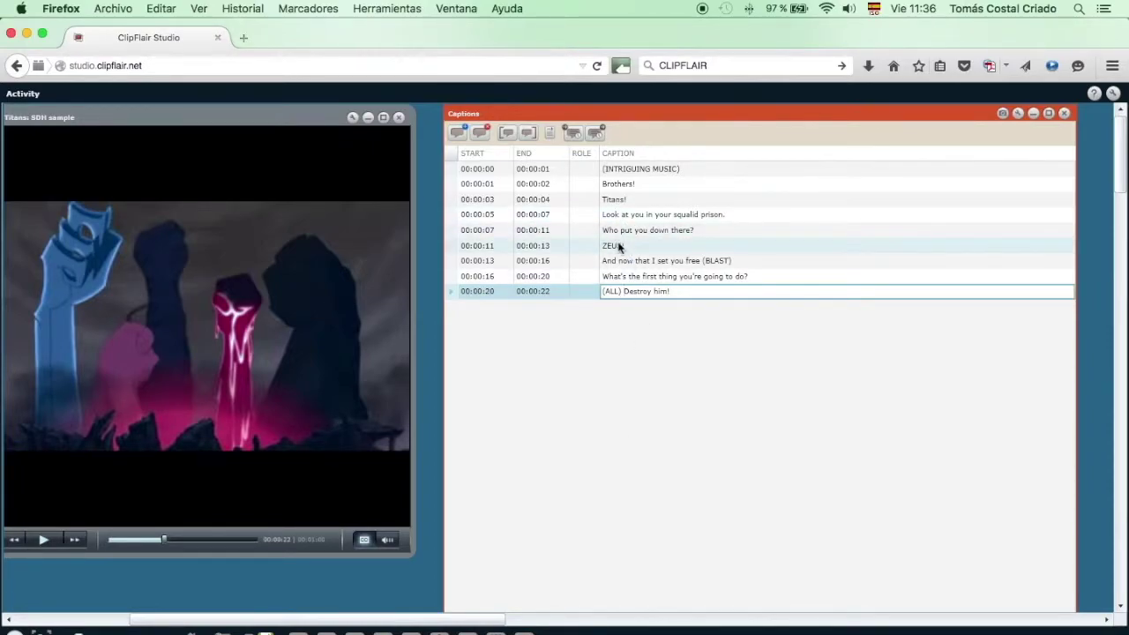
Prefix the ZEUS! caption with '(ALL)' so it reads '(ALL) ZEUS!'
{"action": "left_click", "coordinate": [609, 248]}
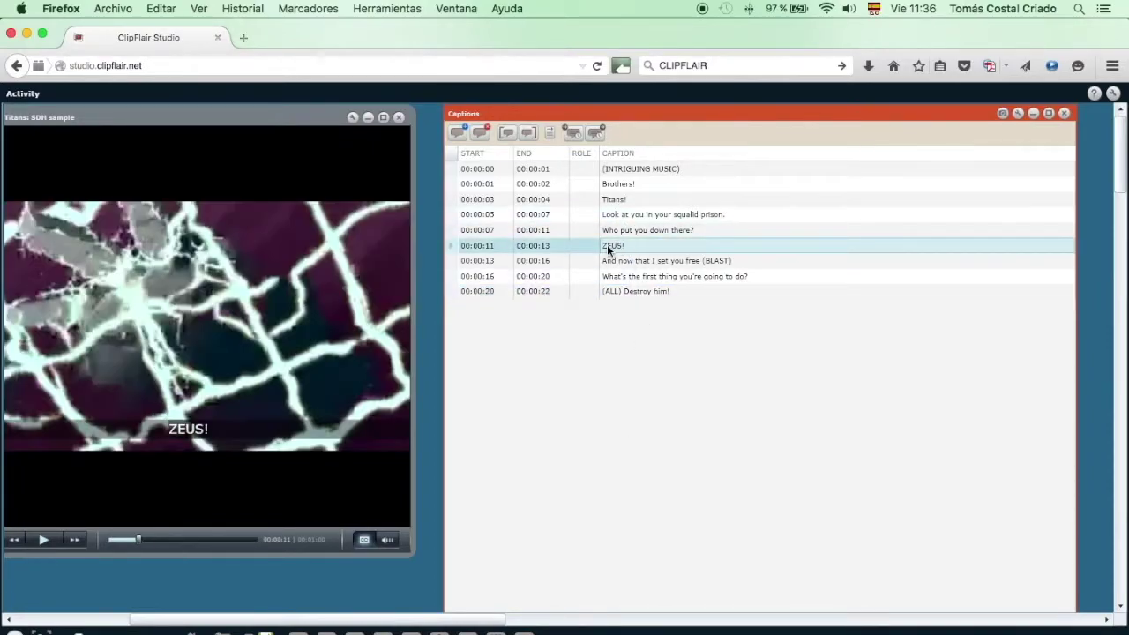
{"action": "left_click", "coordinate": [607, 248]}
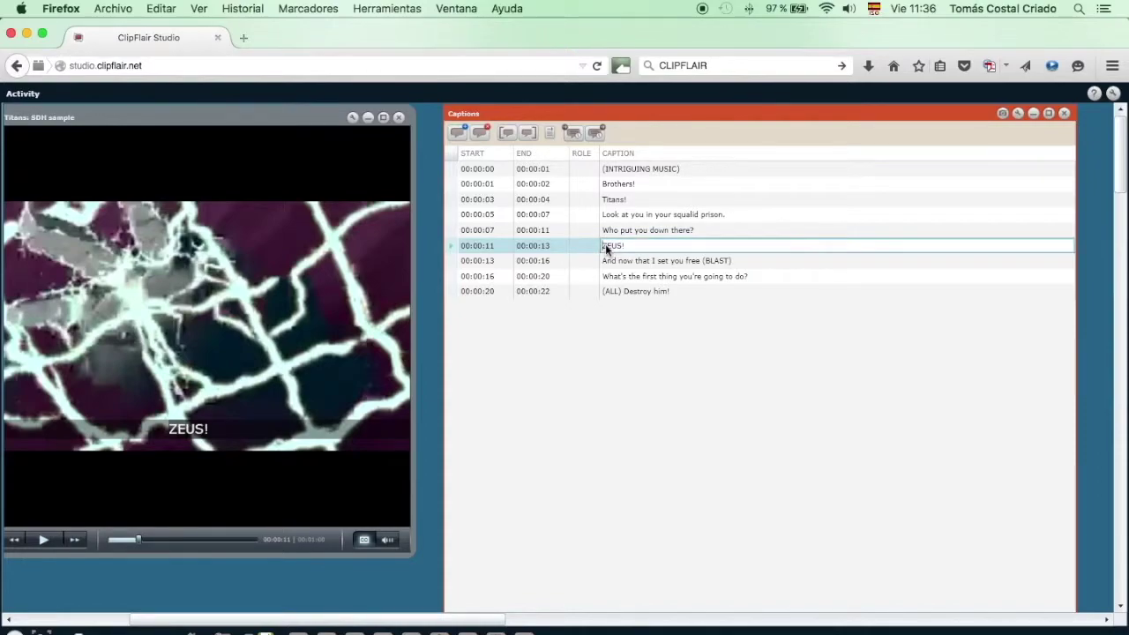
{"action": "type", "text": "(ALL)"}
{"action": "left_click", "coordinate": [686, 290]}
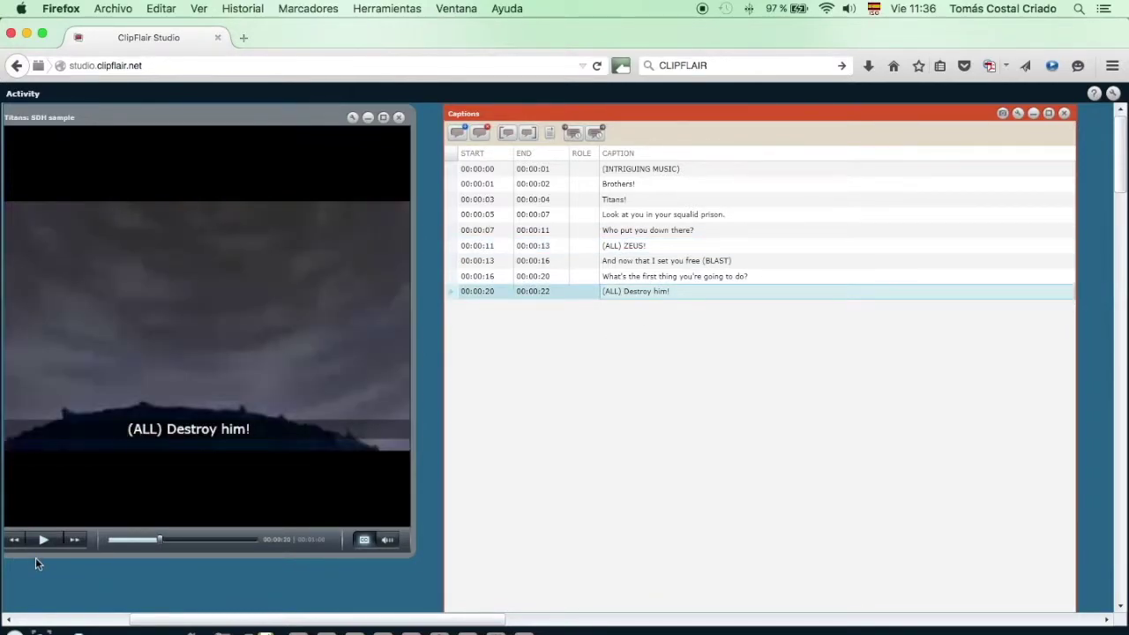
Add a new caption ending at 00:00:23, on the Hades shot
{"action": "left_click", "coordinate": [50, 547]}
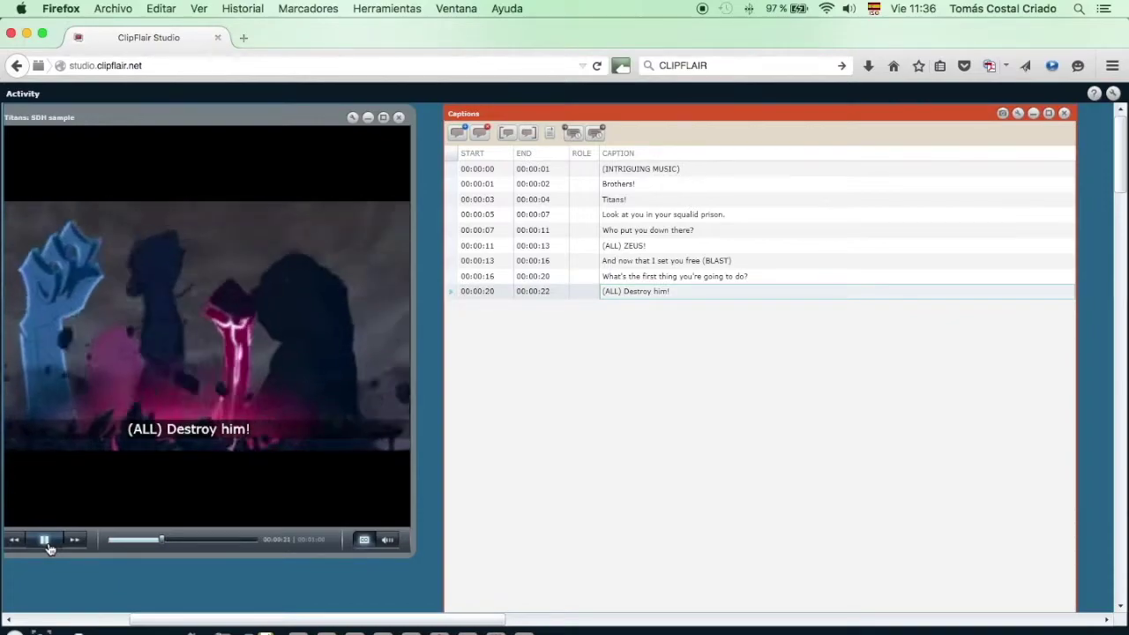
{"action": "left_click", "coordinate": [49, 547]}
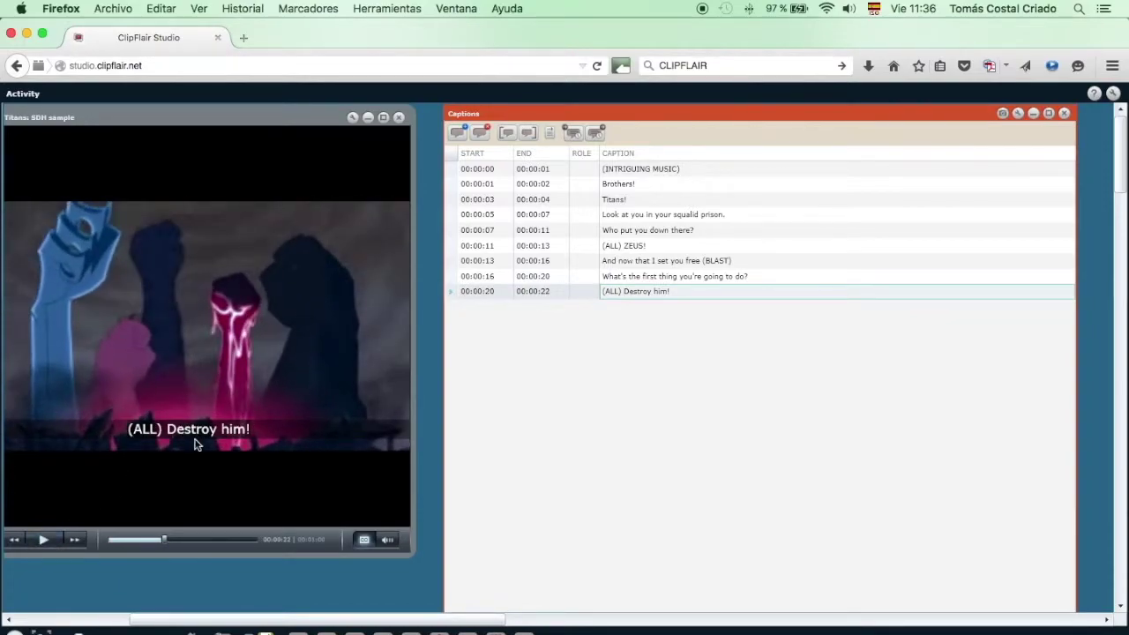
{"action": "left_click", "coordinate": [48, 540]}
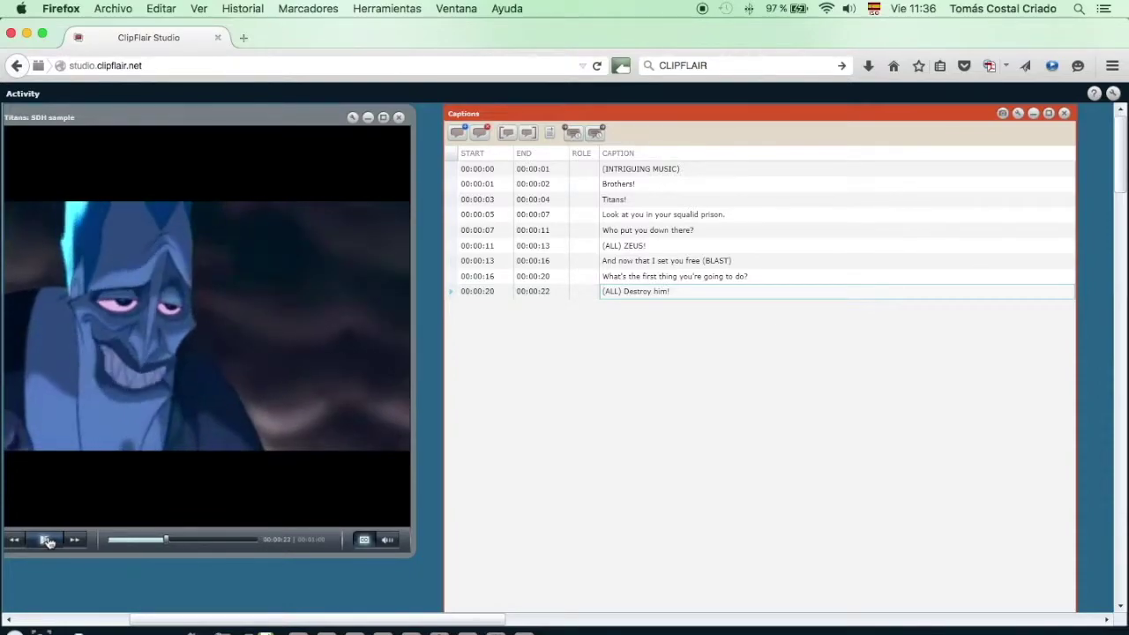
{"action": "left_click", "coordinate": [48, 540]}
{"action": "left_click", "coordinate": [458, 135]}
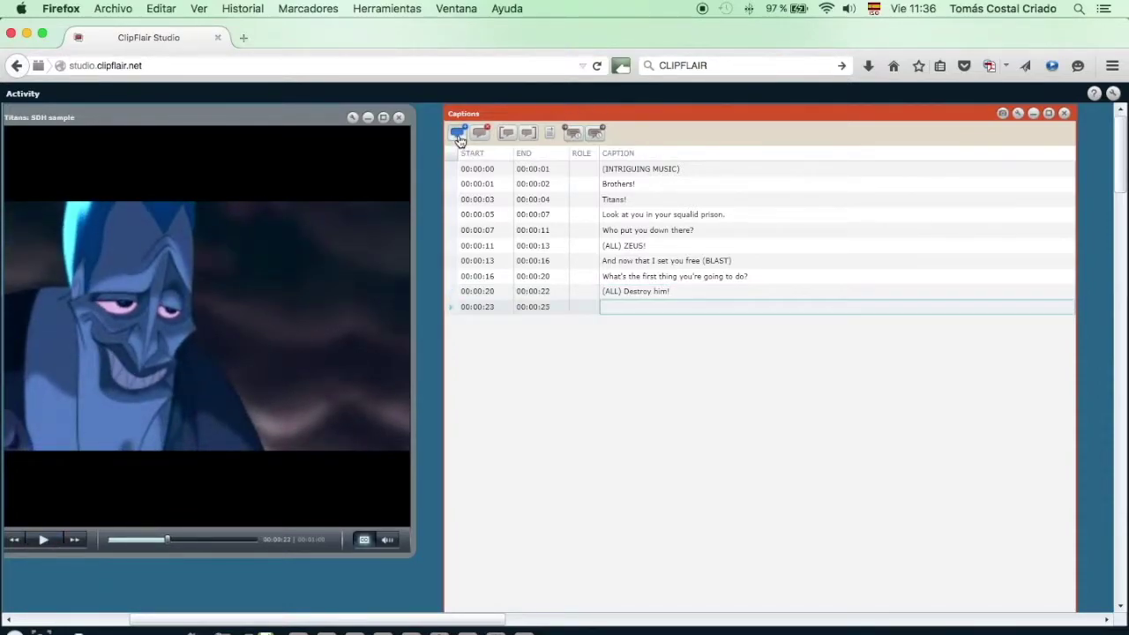
{"action": "left_click", "coordinate": [528, 134]}
Start the new caption at 00:00:22, where '(ALL) Destroy him!' ends
{"action": "left_click", "coordinate": [532, 292]}
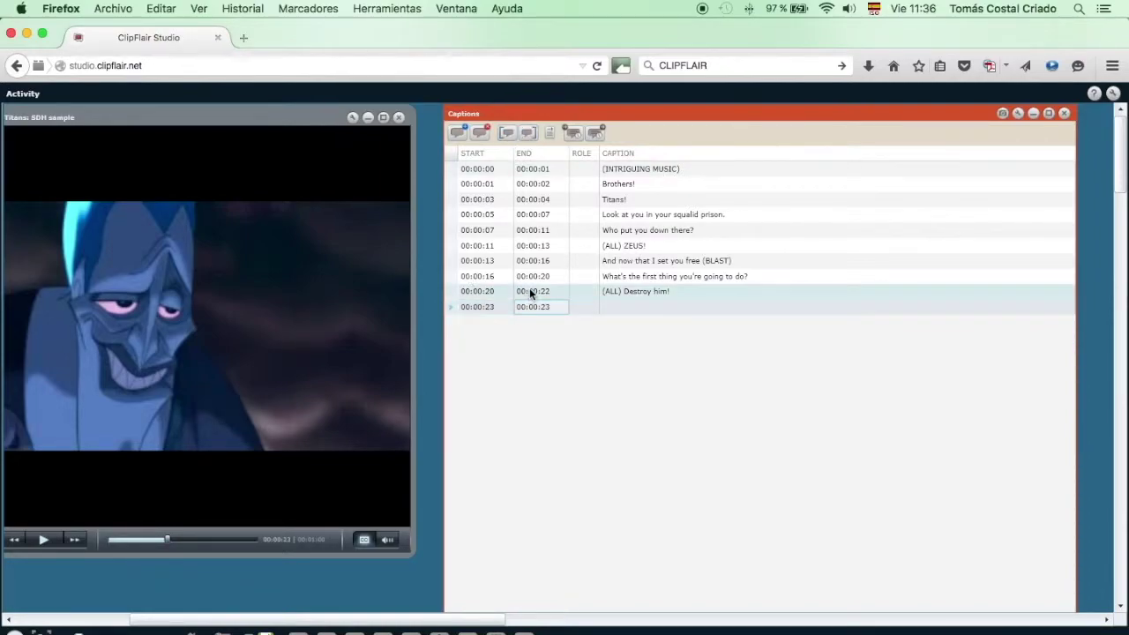
{"action": "left_click", "coordinate": [546, 293]}
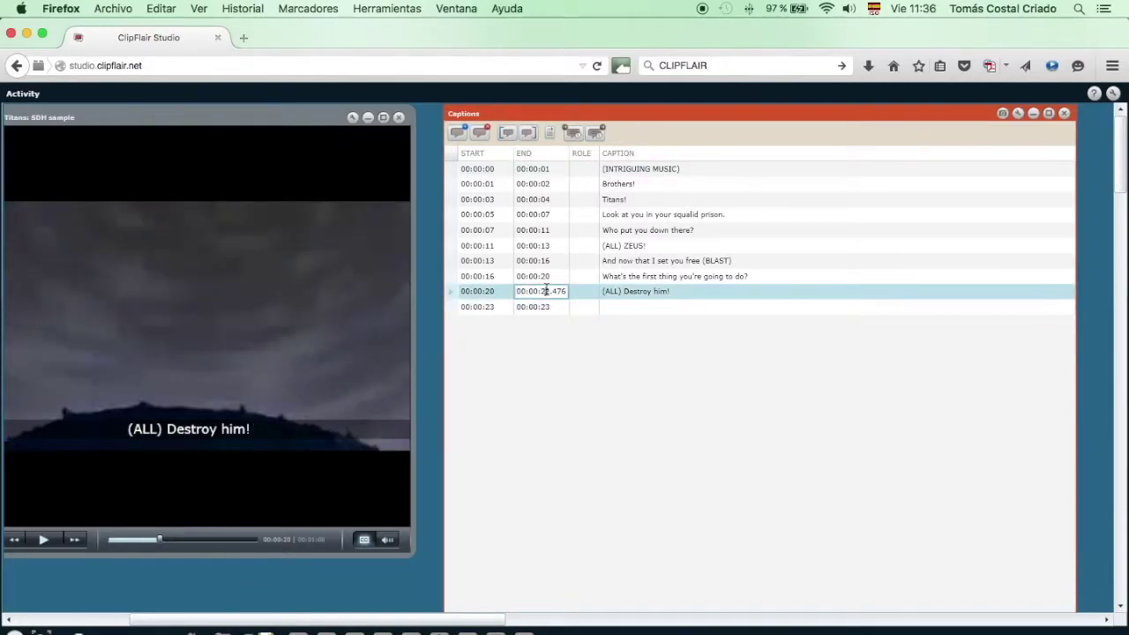
{"action": "double_click", "coordinate": [547, 292]}
{"action": "type", "text": "00:00:22"}
{"action": "left_click", "coordinate": [494, 310]}
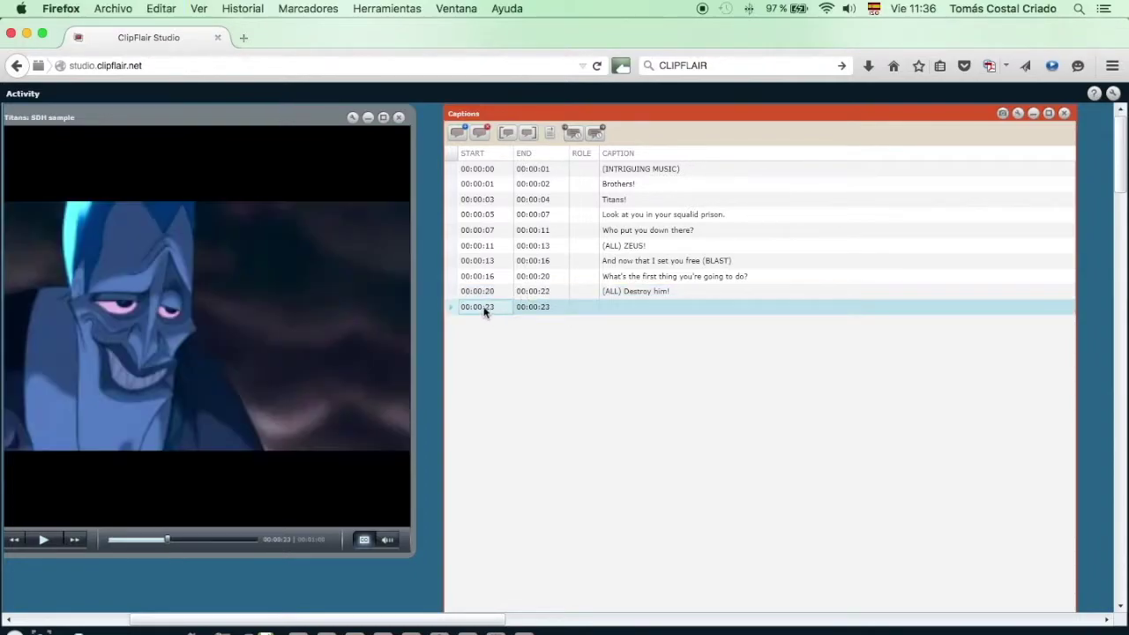
{"action": "left_click", "coordinate": [483, 309]}
{"action": "double_click", "coordinate": [483, 309]}
{"action": "type", "text": "00:00:22.476"}
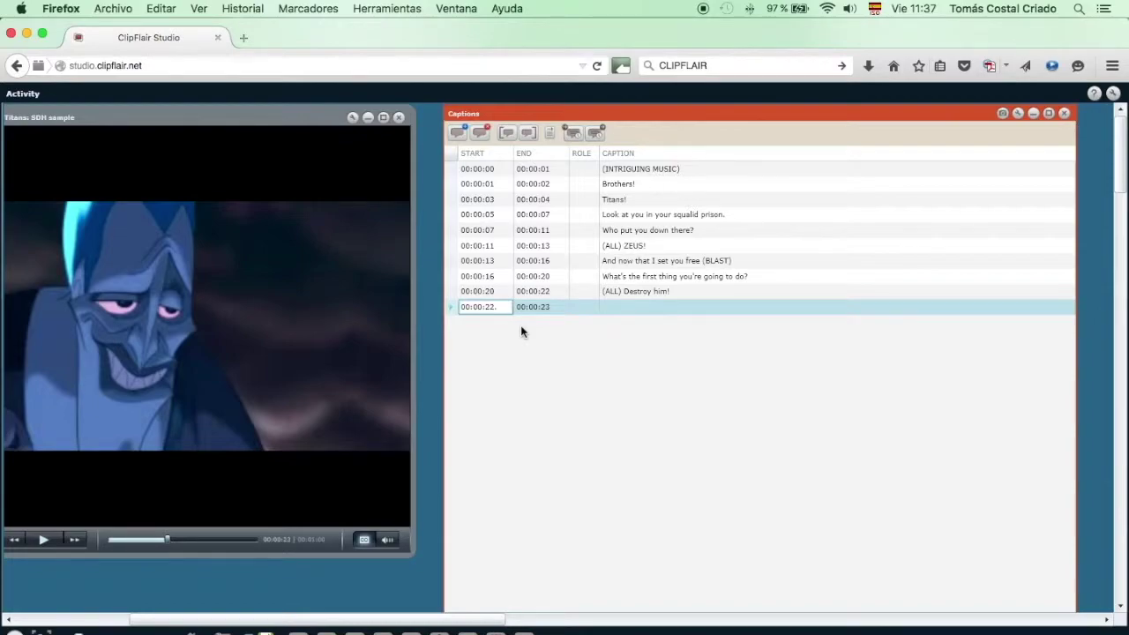
Caption it 'Good answer.' and add an empty 00:00:23–00:00:25 row
{"action": "left_click", "coordinate": [623, 308]}
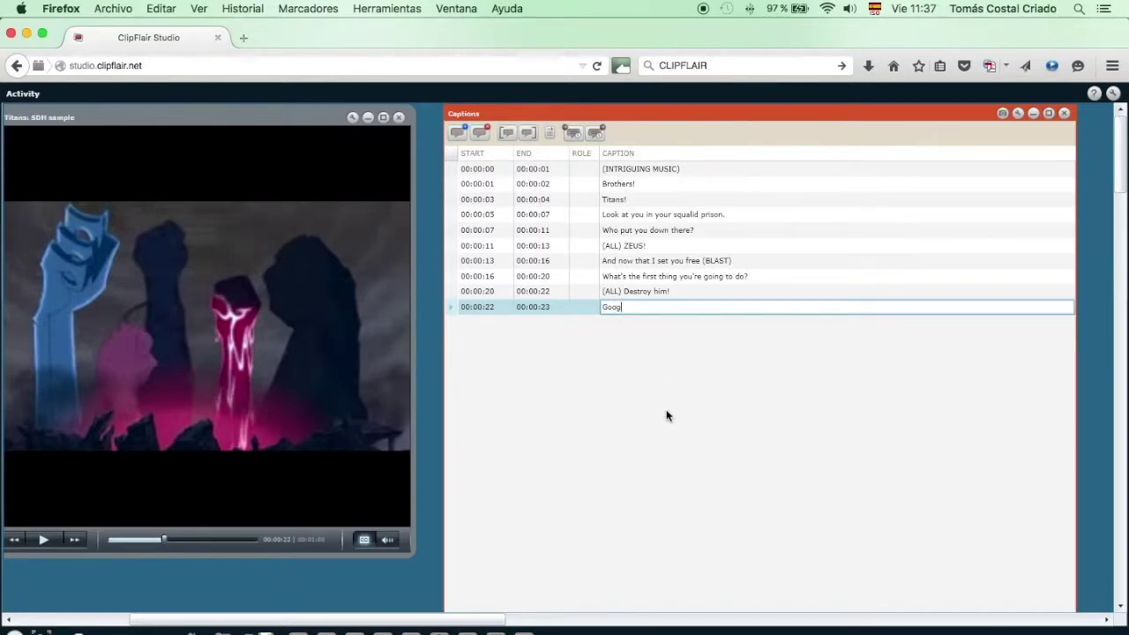
{"action": "type", "text": "Good answer."}
{"action": "left_click", "coordinate": [42, 540]}
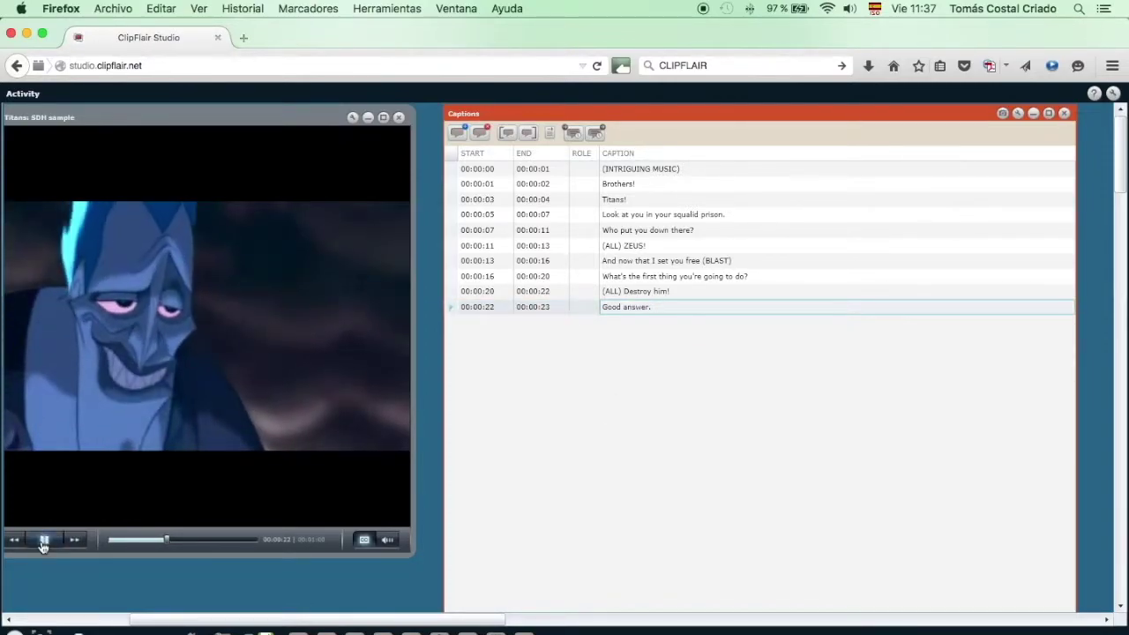
{"action": "left_click", "coordinate": [43, 540]}
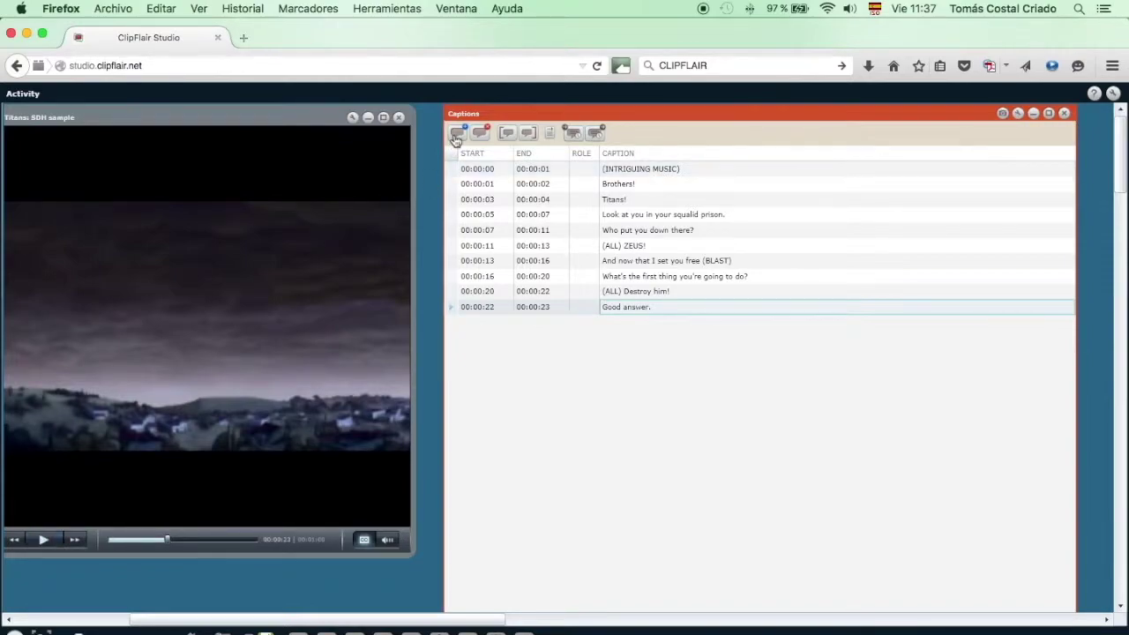
{"action": "left_click", "coordinate": [457, 133]}
Caption 00:00:23–00:00:26 as '(BRASS SECTION)'
{"action": "left_click", "coordinate": [44, 540]}
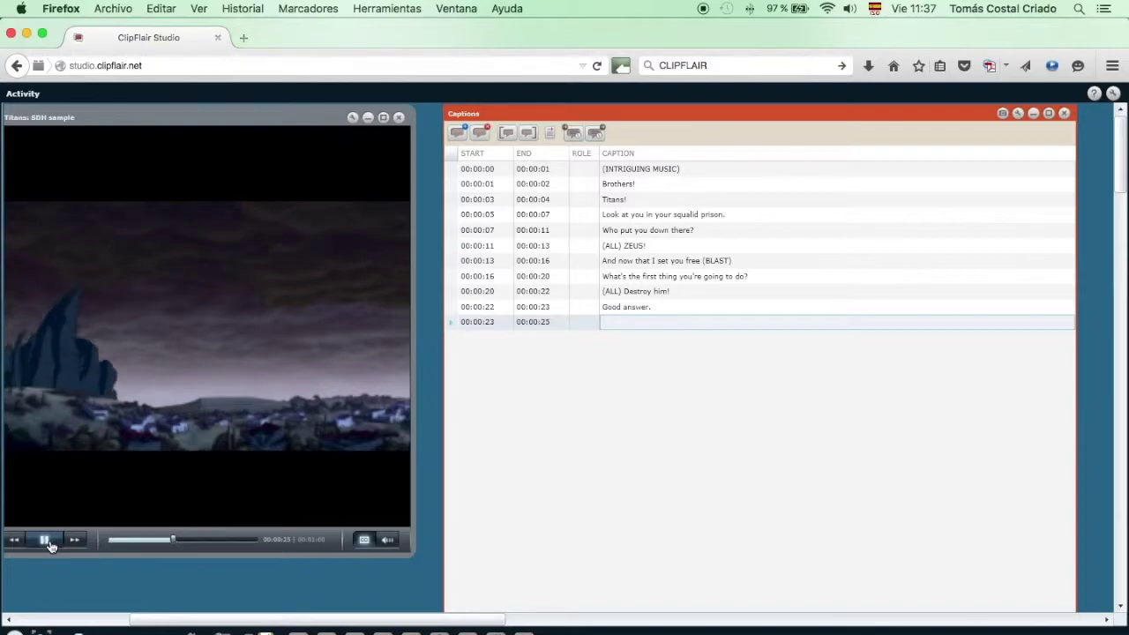
{"action": "left_click", "coordinate": [44, 540]}
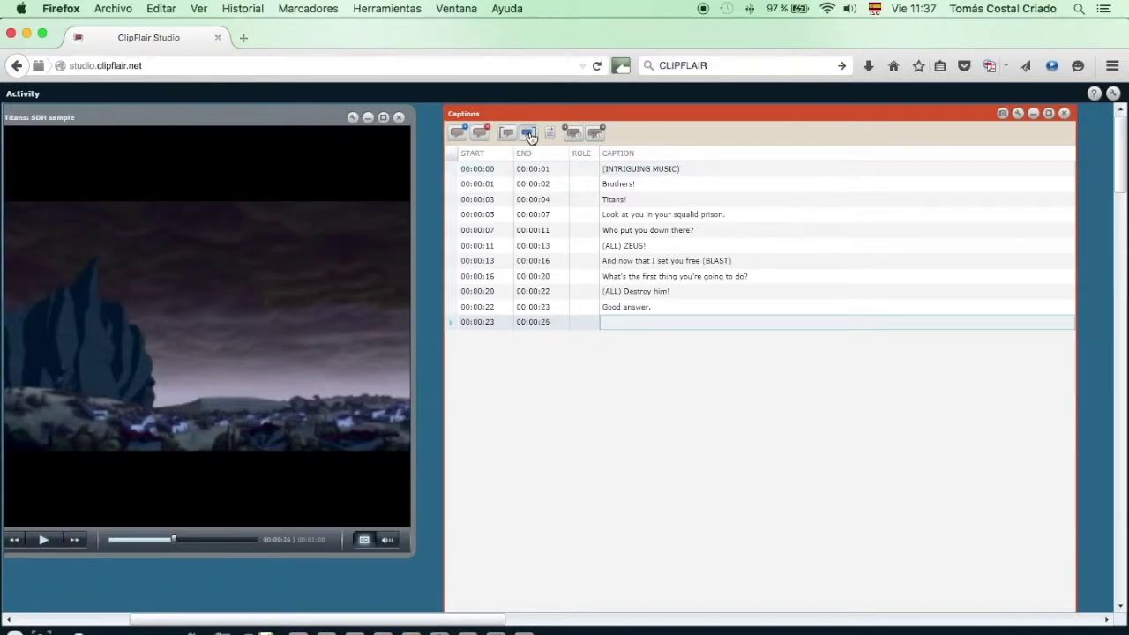
{"action": "left_click", "coordinate": [587, 323]}
{"action": "left_click", "coordinate": [612, 322]}
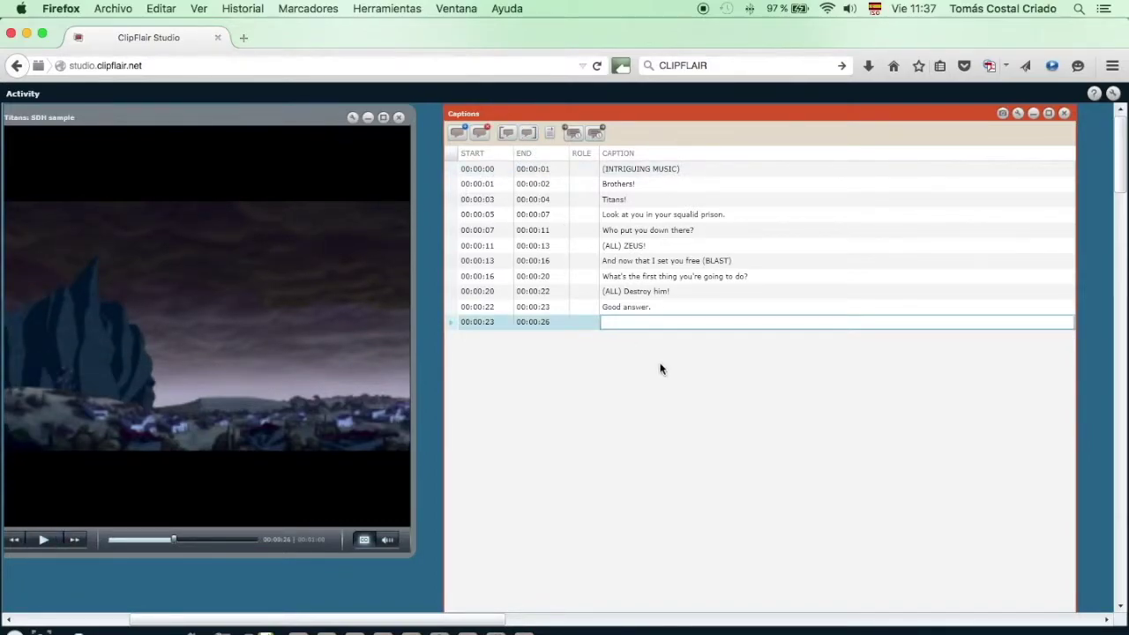
{"action": "type", "text": "(BRASS SECTION)"}
{"action": "left_click", "coordinate": [42, 539]}
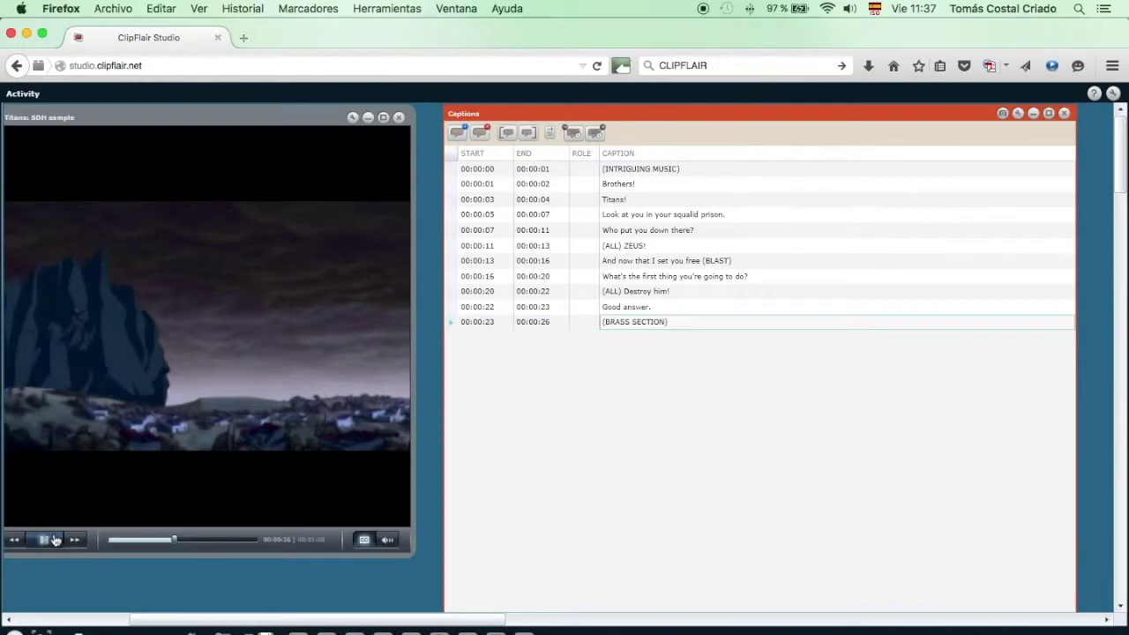
Add a 00:00:26–00:00:28 caption reading 'CRUSH!'
{"action": "left_click", "coordinate": [458, 132]}
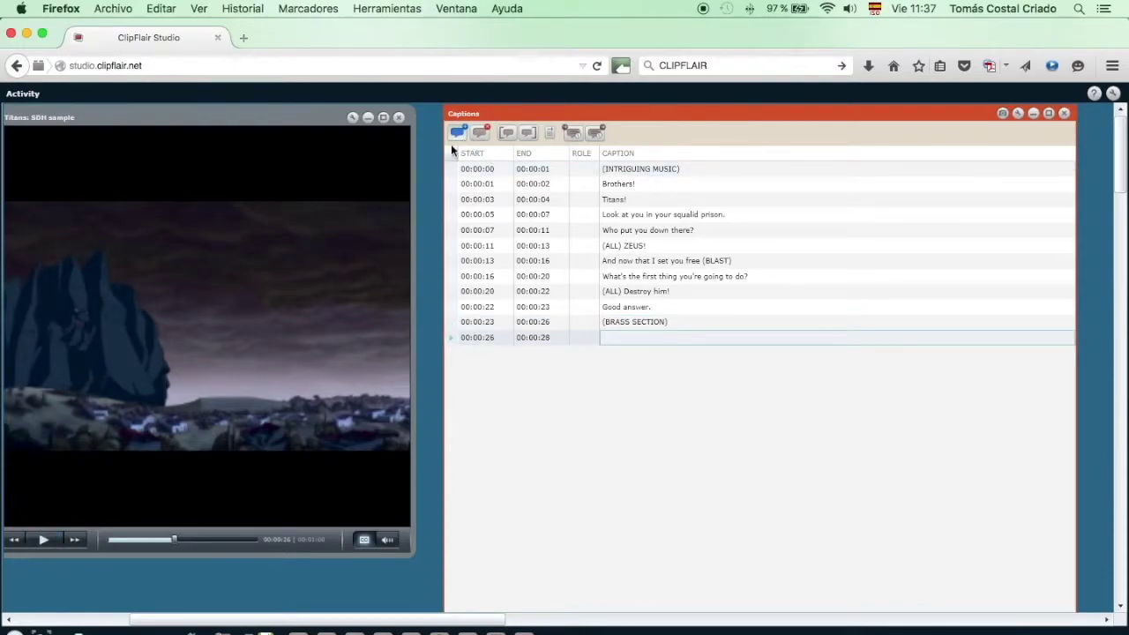
{"action": "left_click", "coordinate": [43, 541]}
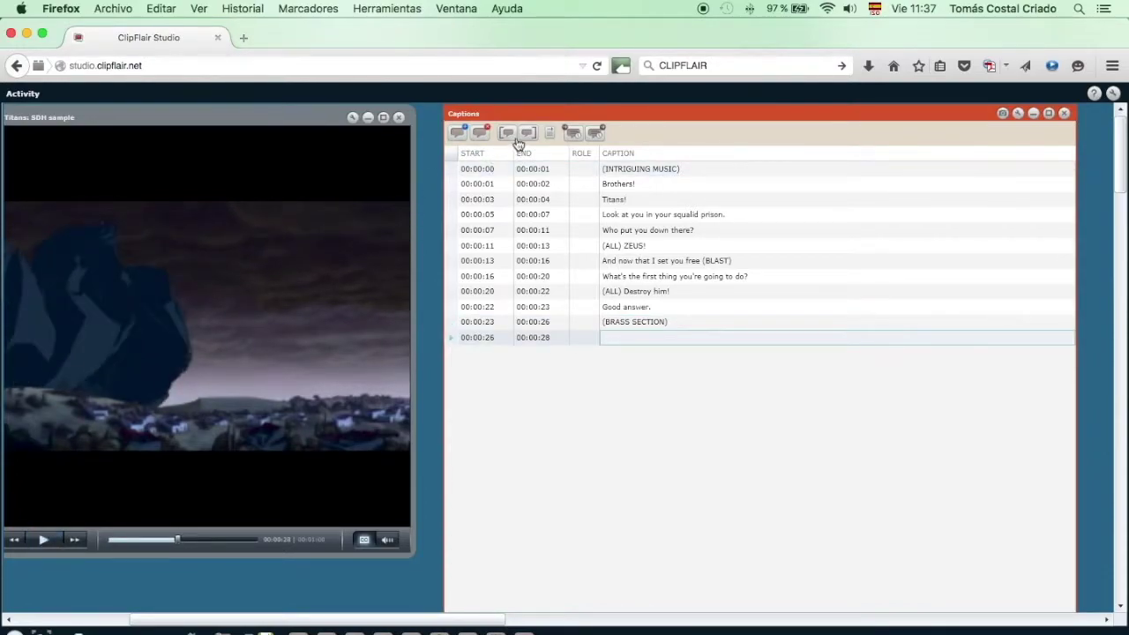
{"action": "left_click", "coordinate": [624, 341]}
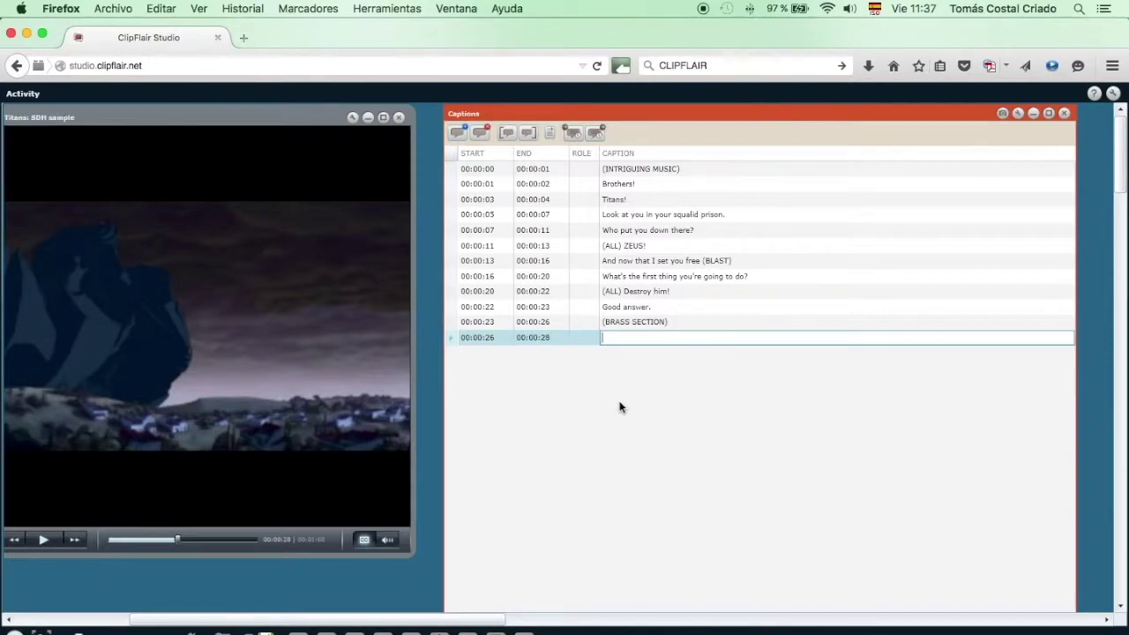
{"action": "type", "text": "CRUSH!"}
{"action": "left_click", "coordinate": [46, 541]}
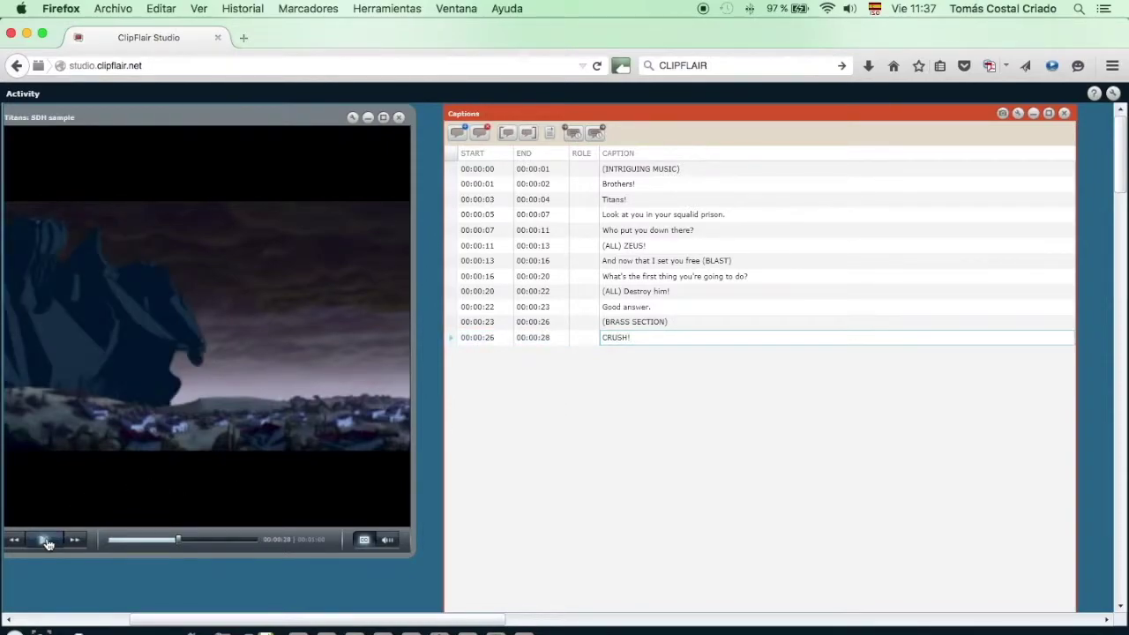
Add a 00:00:28–00:00:30 caption reading 'ZEUS!'
{"action": "left_click", "coordinate": [457, 133]}
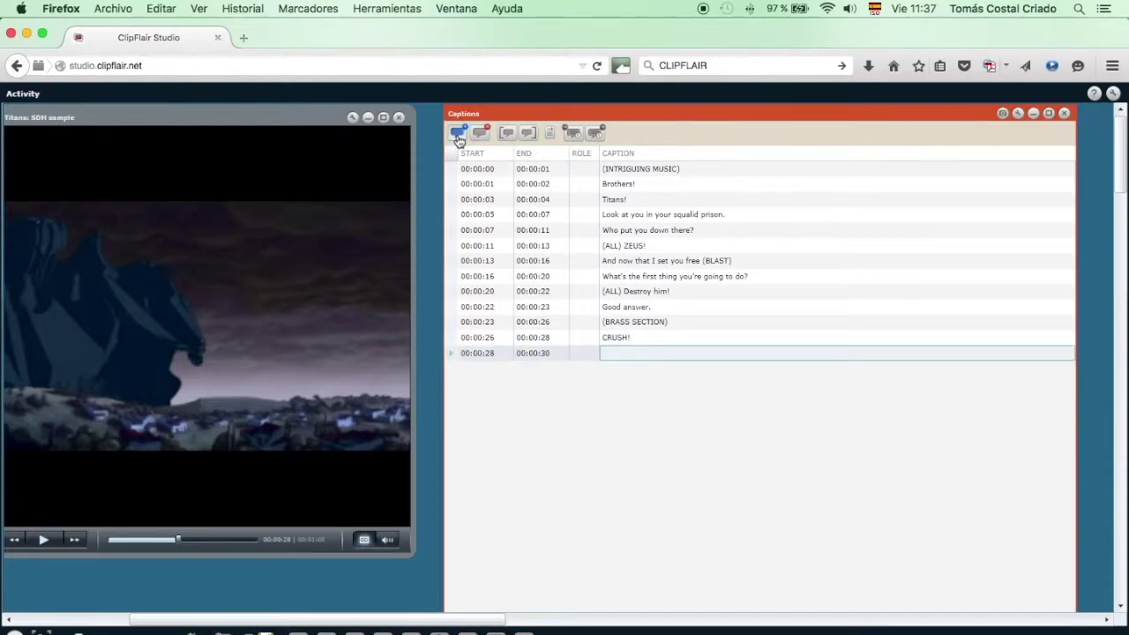
{"action": "left_click", "coordinate": [43, 540]}
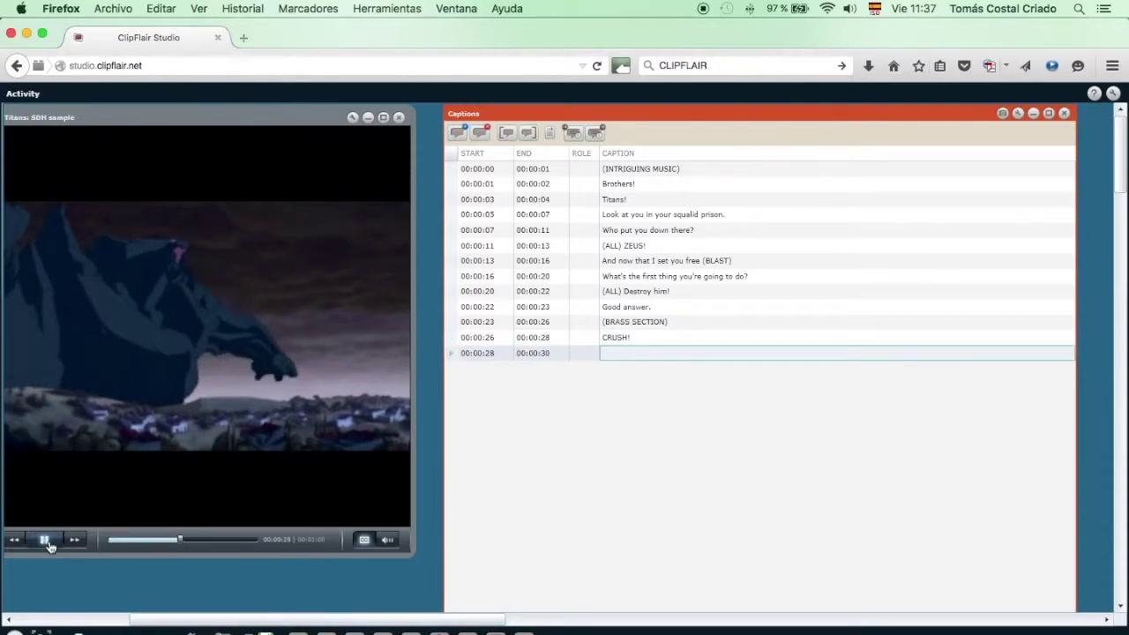
{"action": "left_click", "coordinate": [44, 540]}
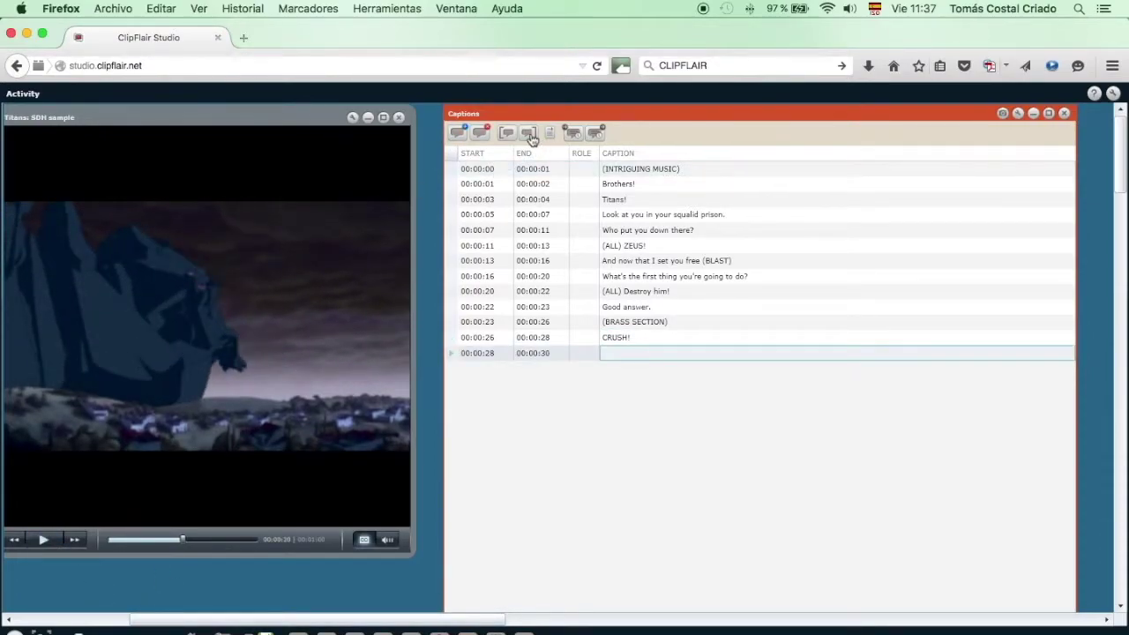
{"action": "left_click", "coordinate": [623, 354]}
{"action": "type", "text": "Z"}
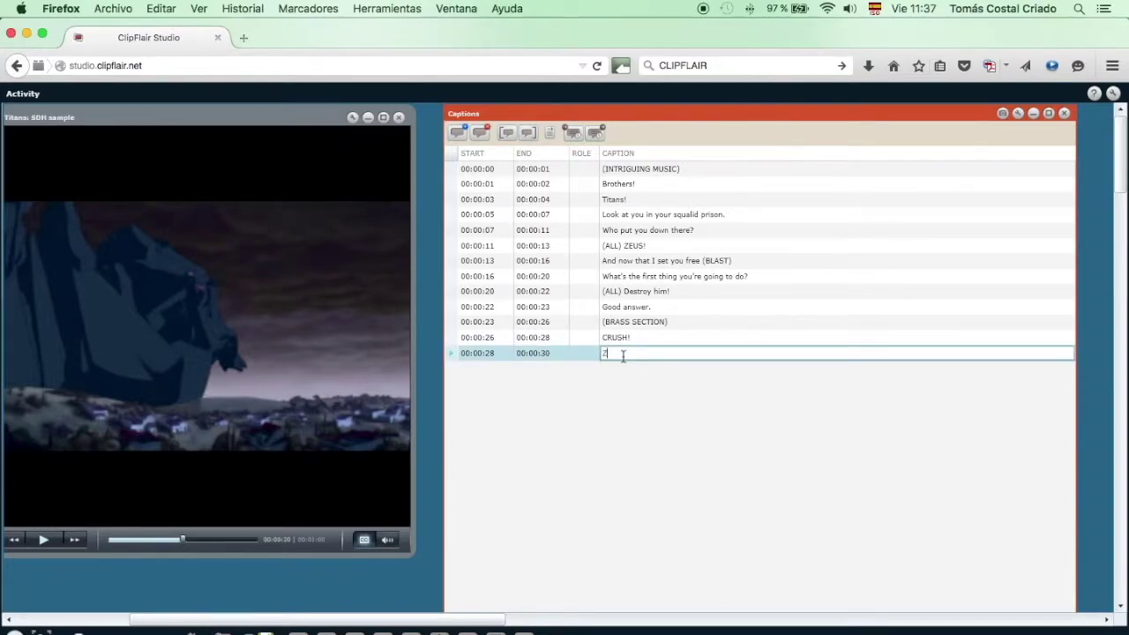
{"action": "type", "text": "EUS!"}
{"action": "left_click", "coordinate": [44, 540]}
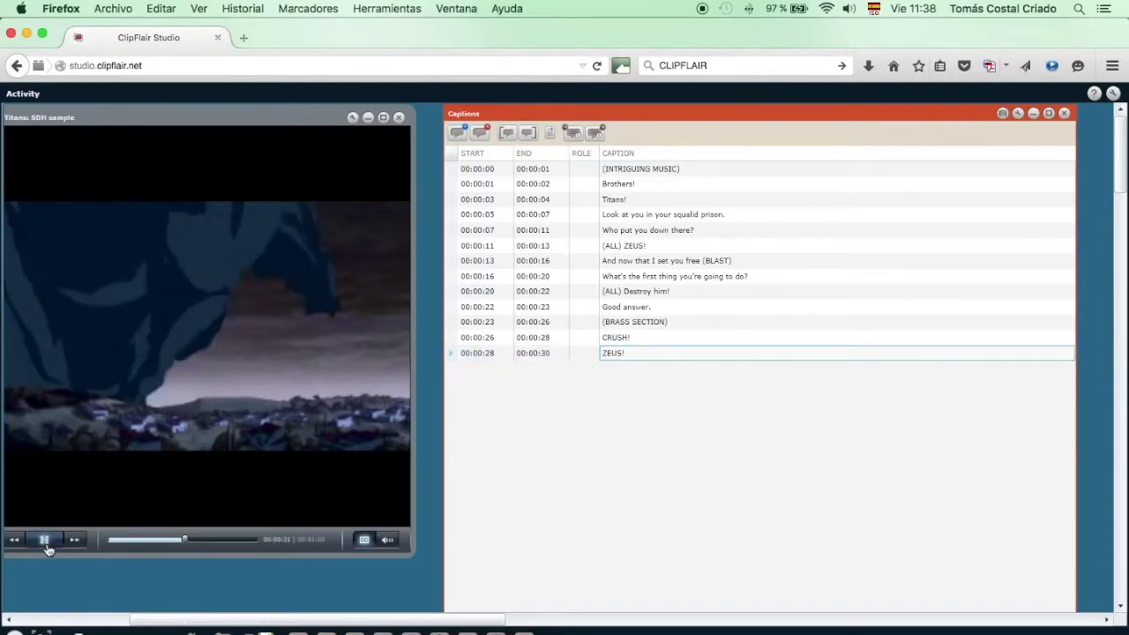
{"action": "left_click", "coordinate": [44, 540]}
Add a '(STOMP)' caption timed 00:00:31–00:00:32
{"action": "left_click", "coordinate": [458, 134]}
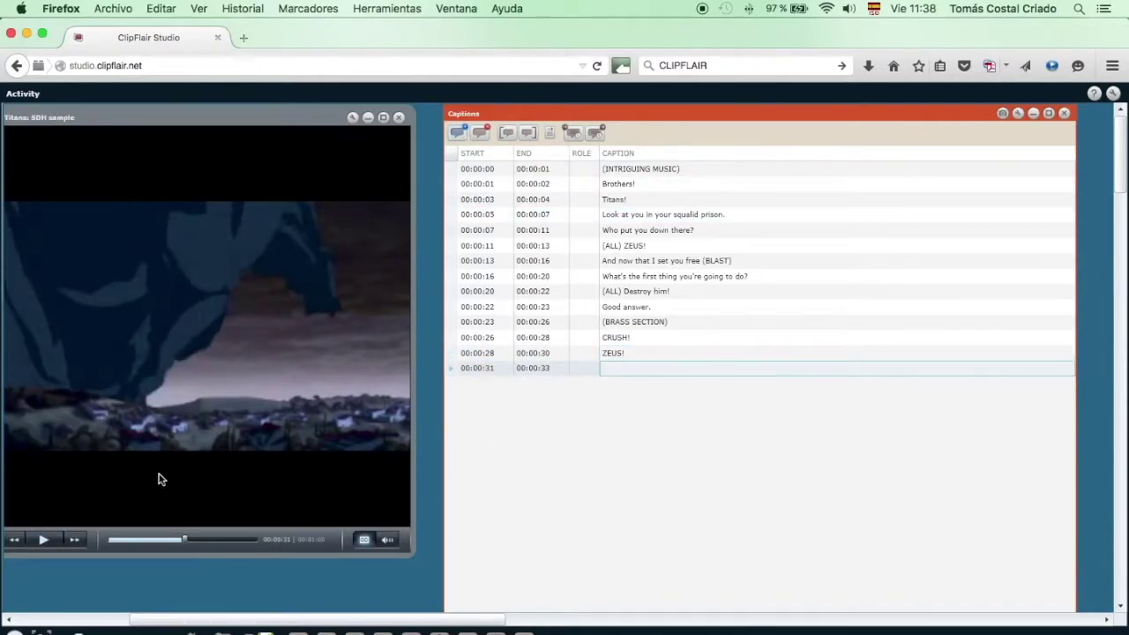
{"action": "left_click", "coordinate": [42, 540]}
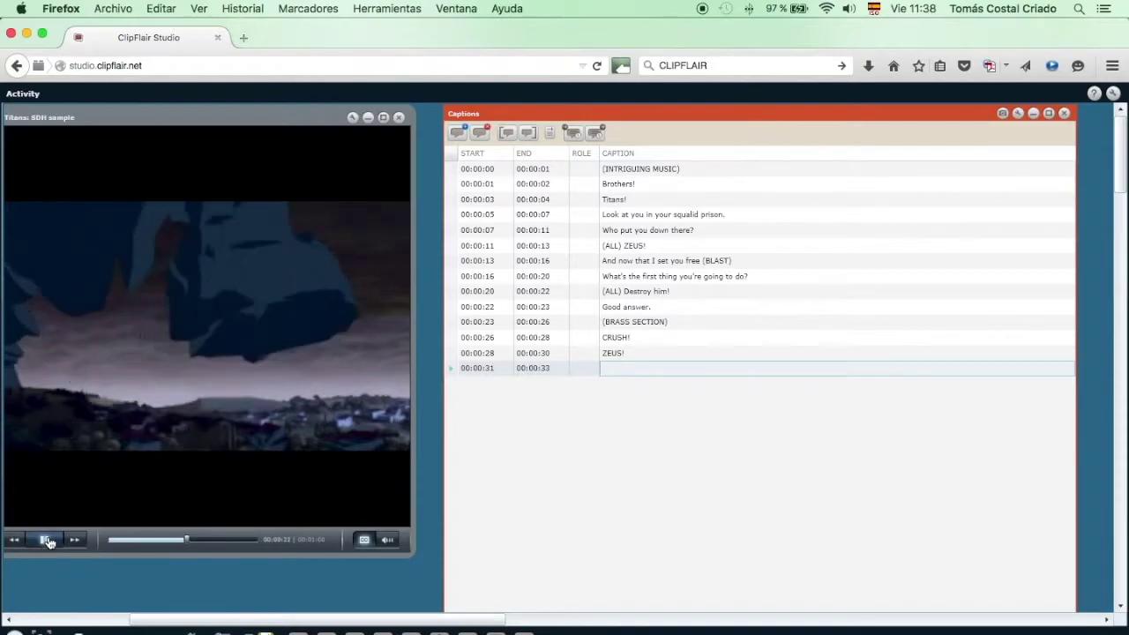
{"action": "left_click", "coordinate": [43, 540]}
{"action": "left_click", "coordinate": [528, 134]}
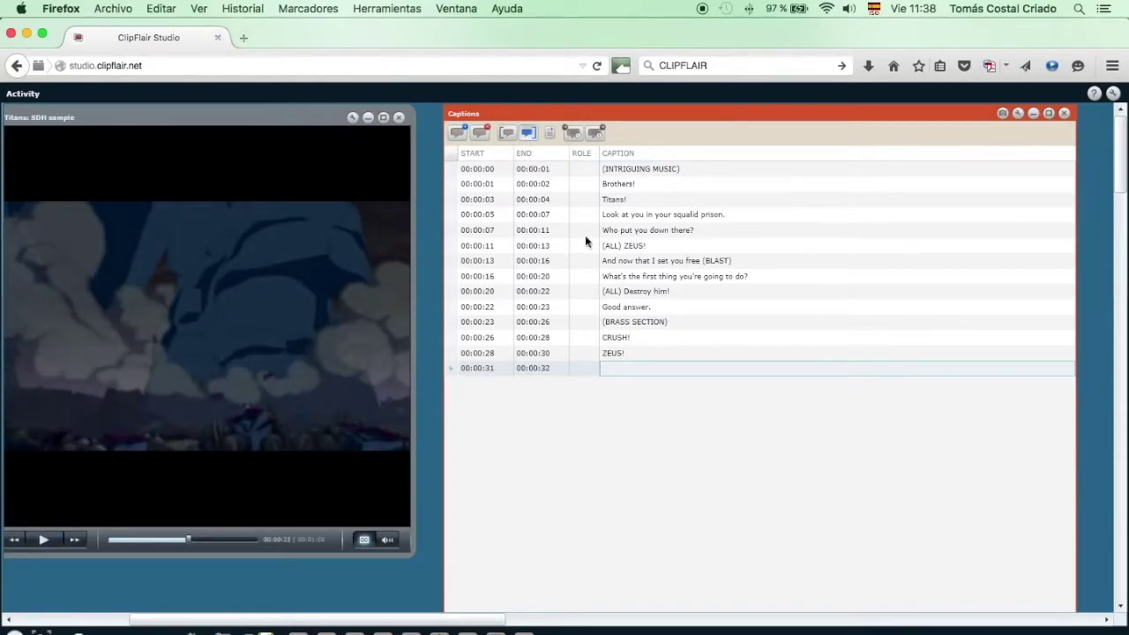
{"action": "left_click", "coordinate": [633, 367]}
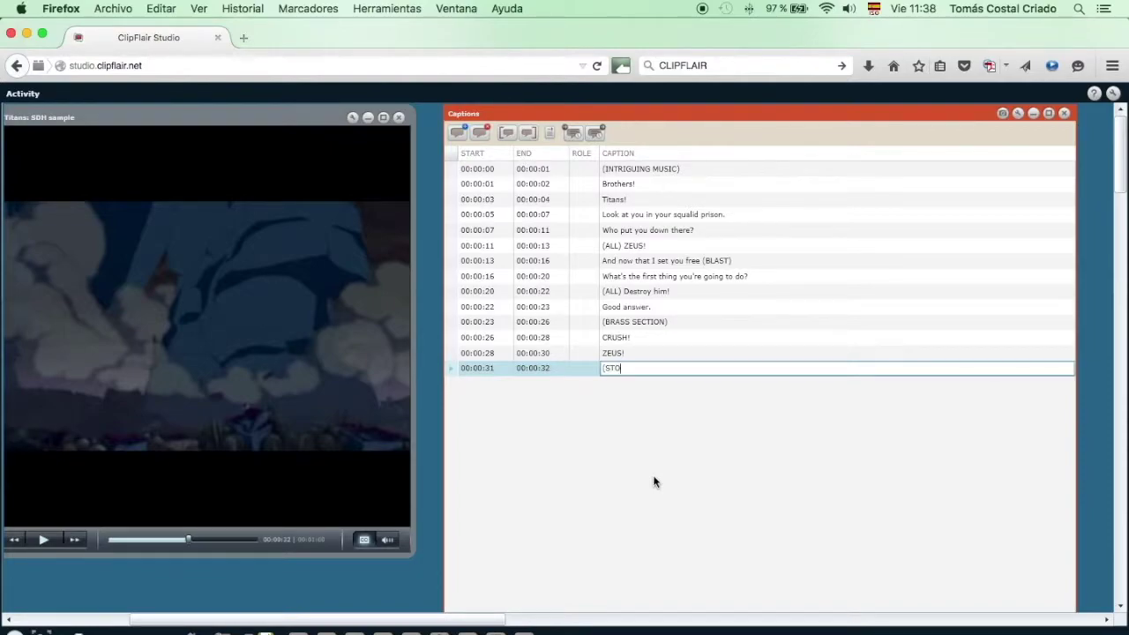
{"action": "type", "text": "(STOMP)"}
{"action": "left_click", "coordinate": [44, 541]}
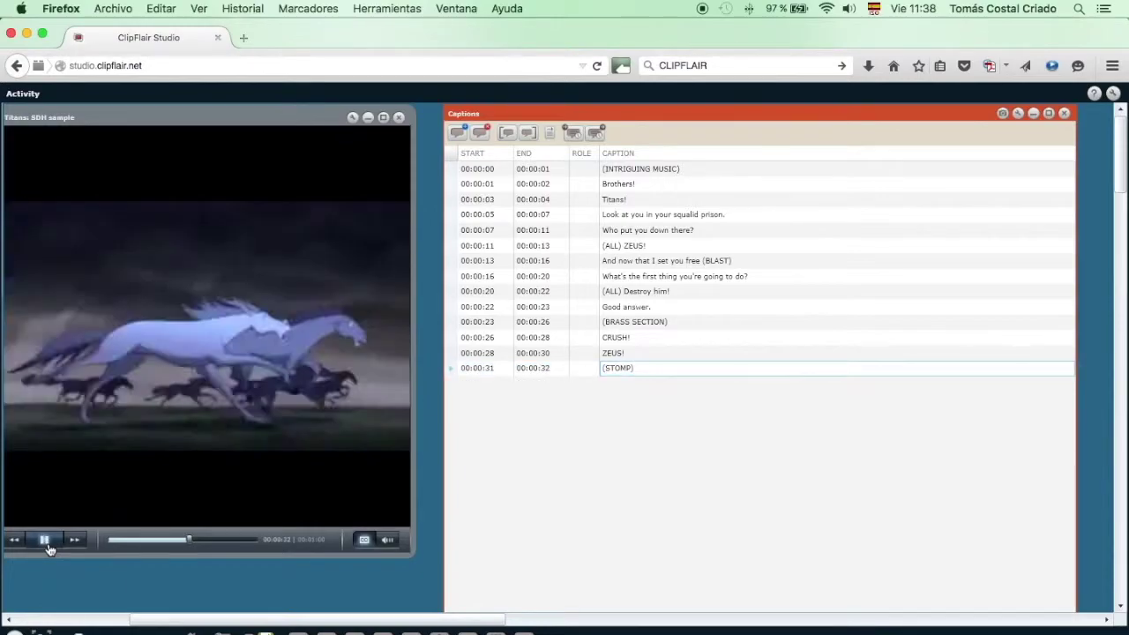
Add 'FREEZE HIM!' at 00:00:33–00:00:35, then an empty 00:00:36–00:00:38 row
{"action": "left_click", "coordinate": [456, 133]}
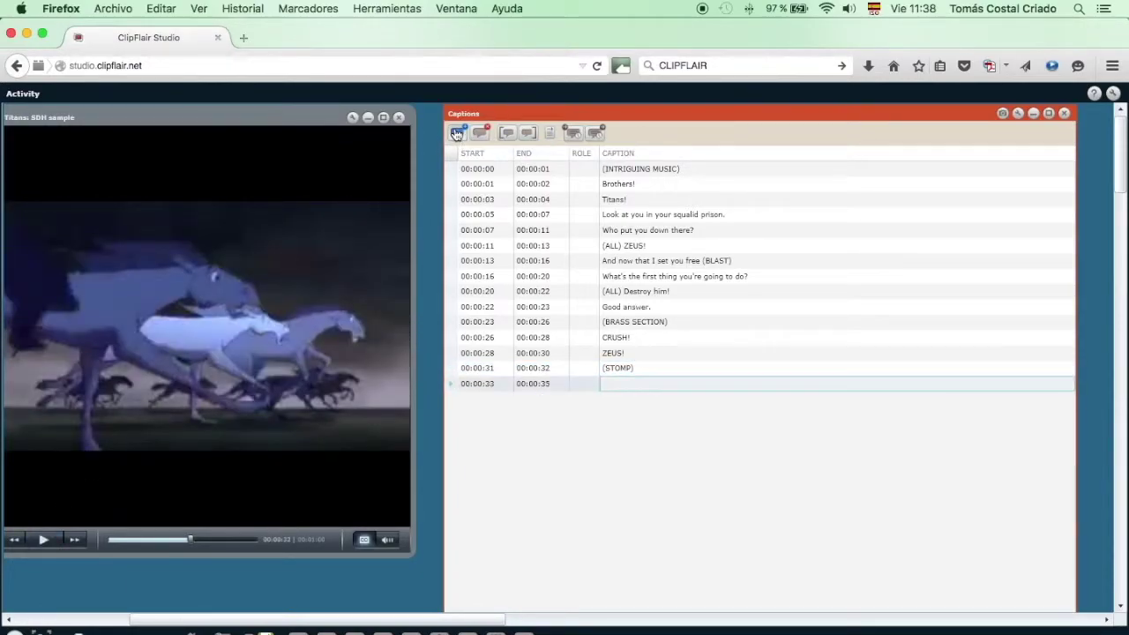
{"action": "left_click", "coordinate": [493, 383]}
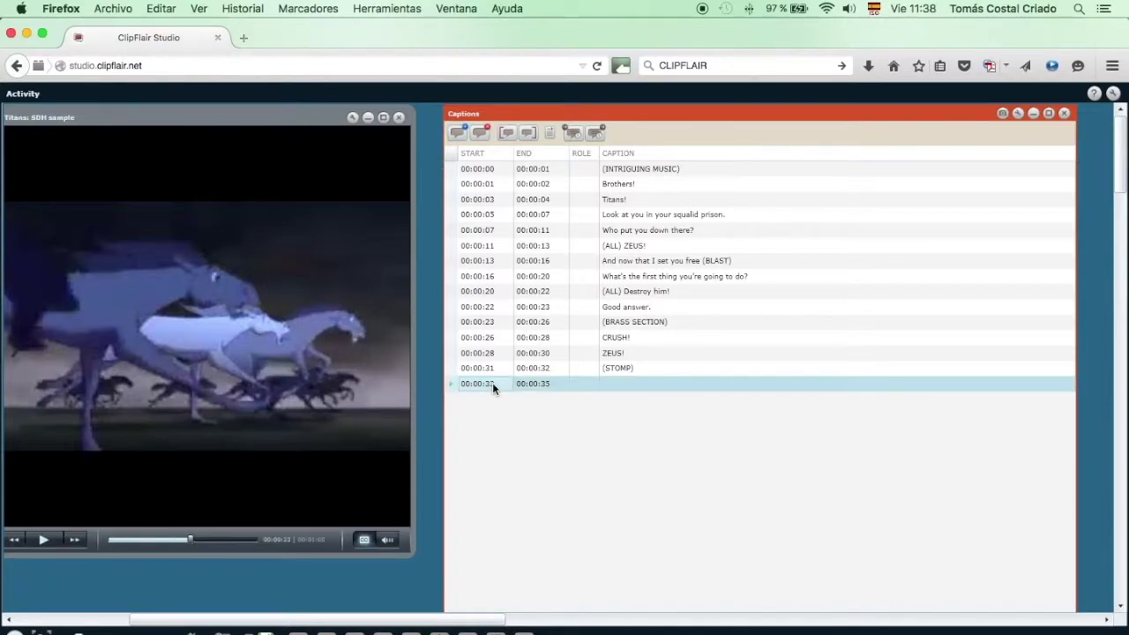
{"action": "left_click", "coordinate": [496, 384]}
{"action": "left_click", "coordinate": [46, 540]}
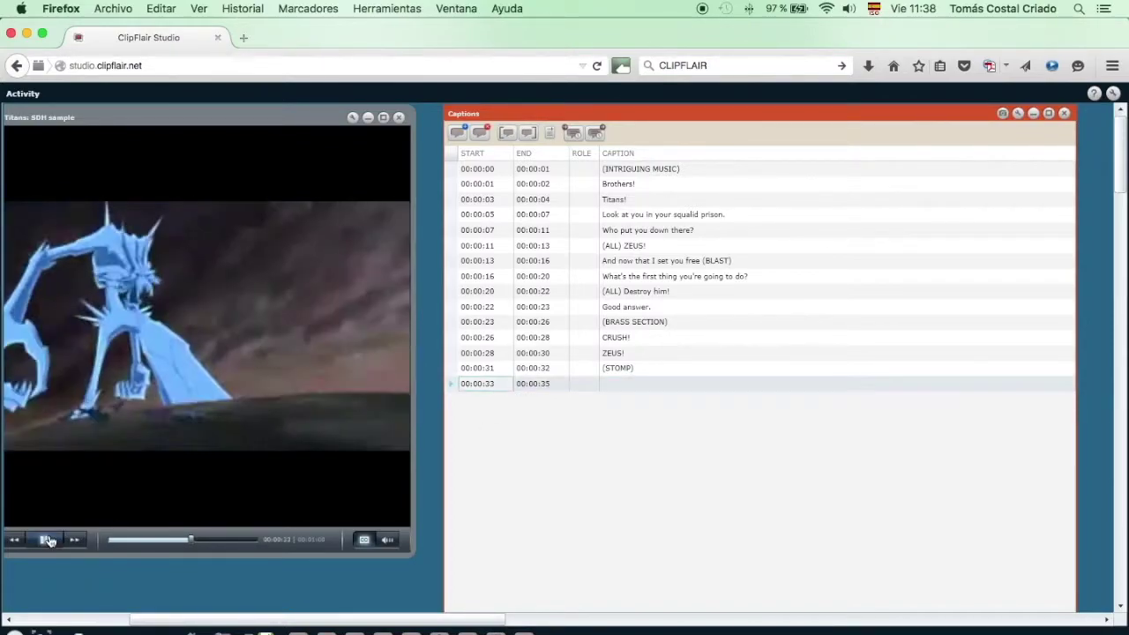
{"action": "left_click", "coordinate": [49, 540]}
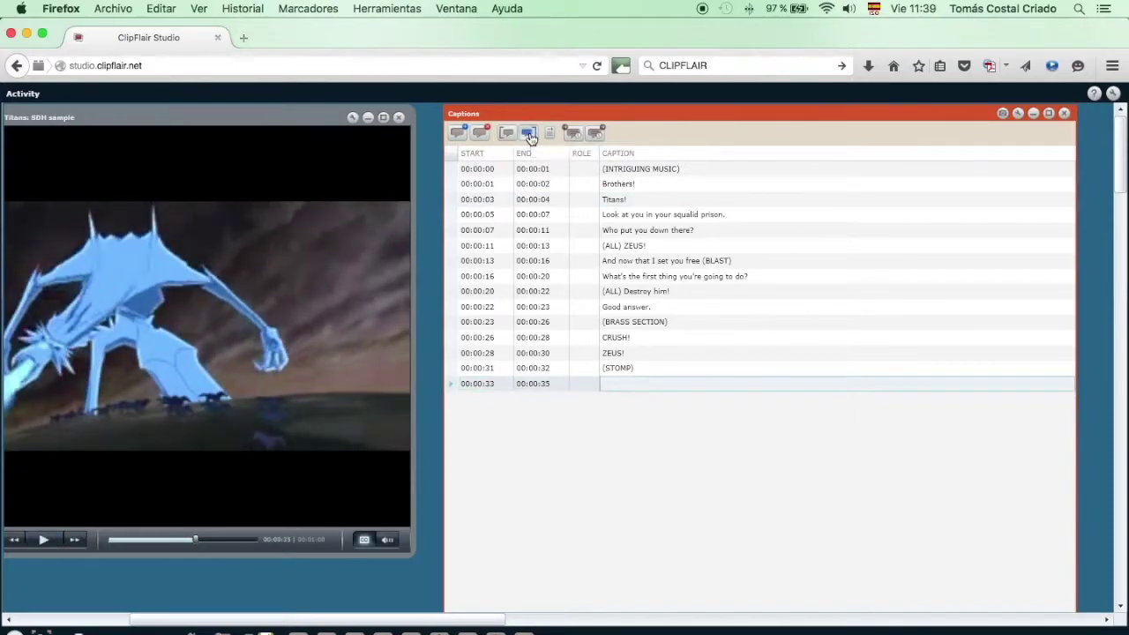
{"action": "left_click", "coordinate": [640, 387]}
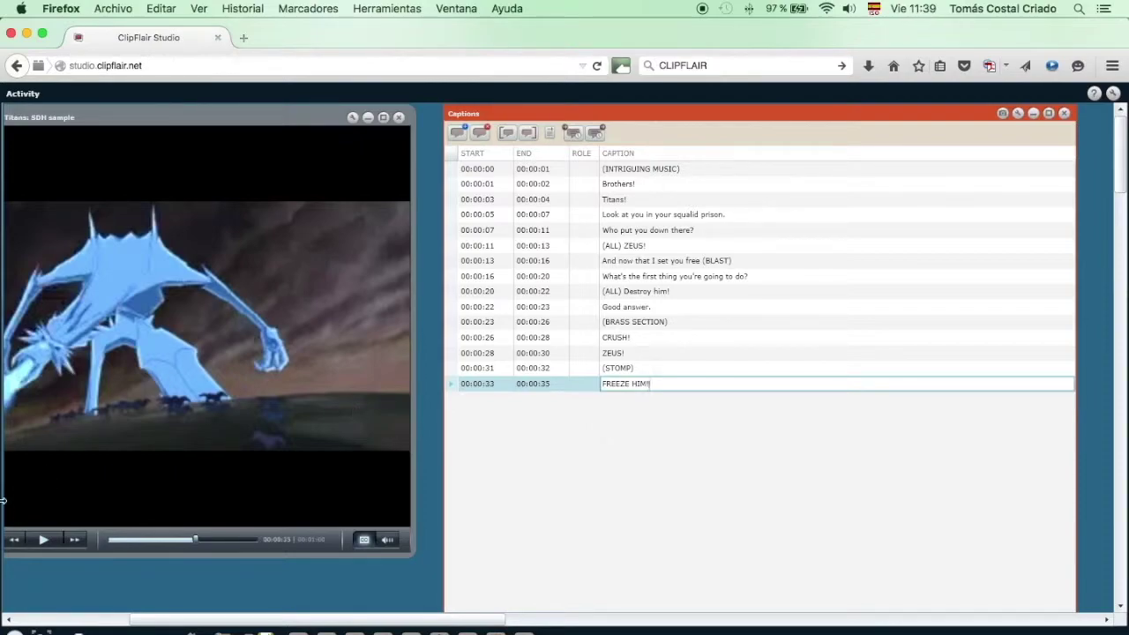
{"action": "left_click", "coordinate": [43, 539]}
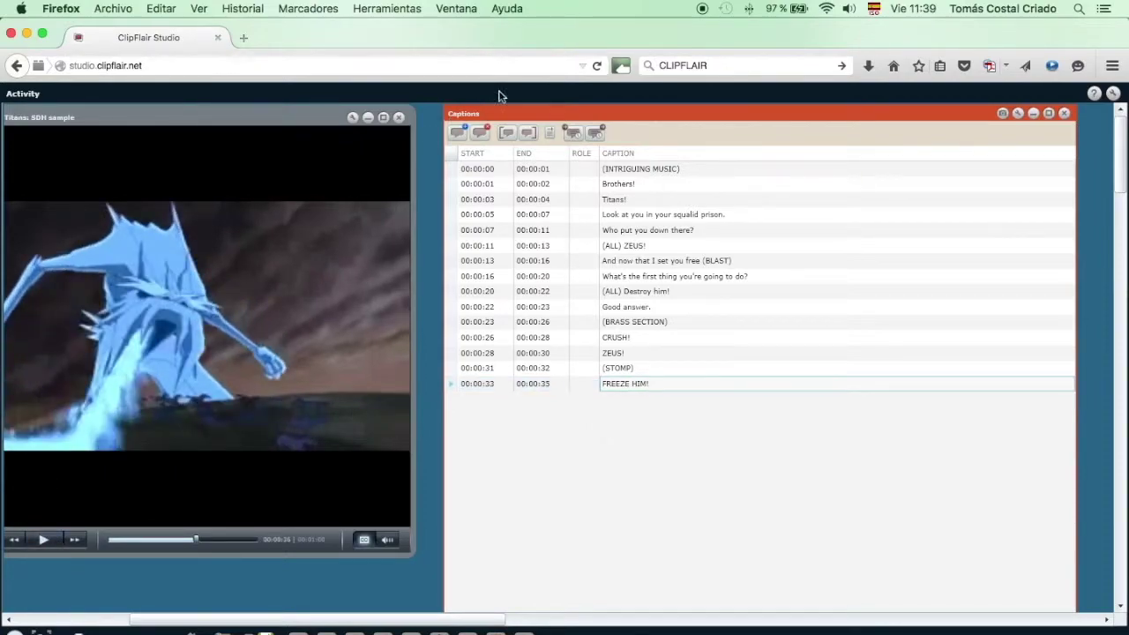
{"action": "left_click", "coordinate": [459, 137]}
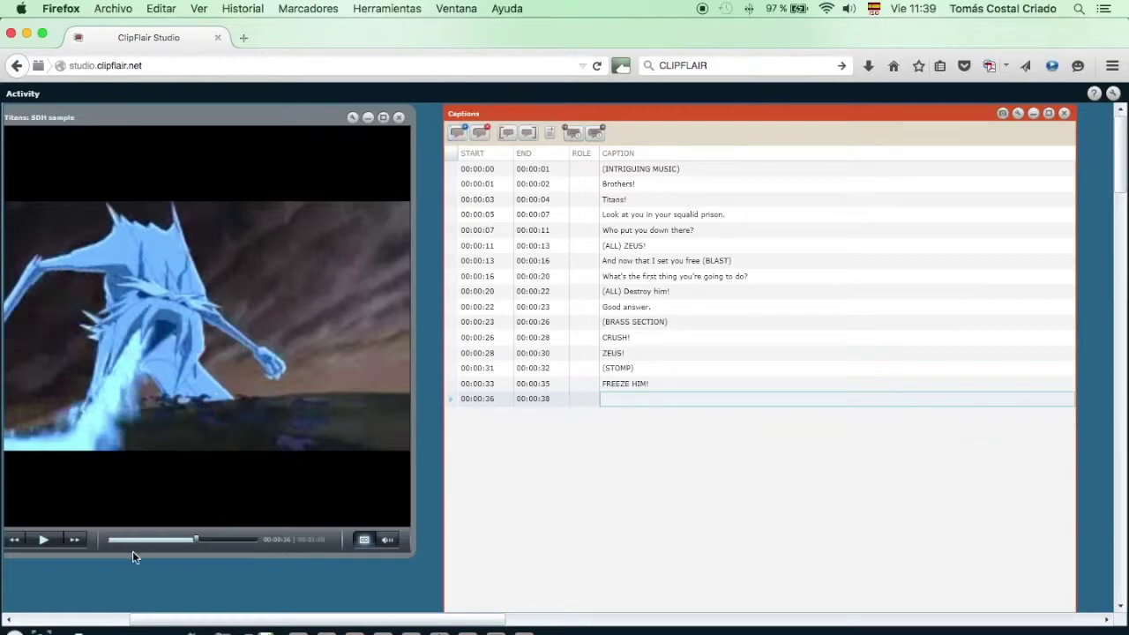
Caption the 00:00:36–00:00:38 row as '(BLIZZARD)'
{"action": "left_click", "coordinate": [43, 539]}
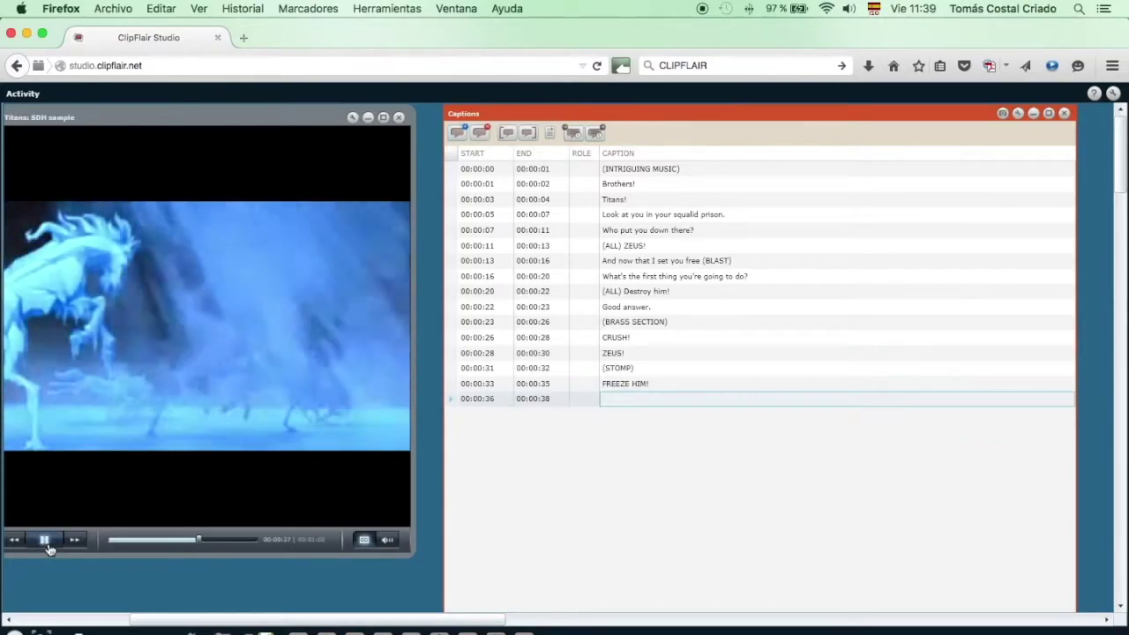
{"action": "left_click", "coordinate": [44, 540]}
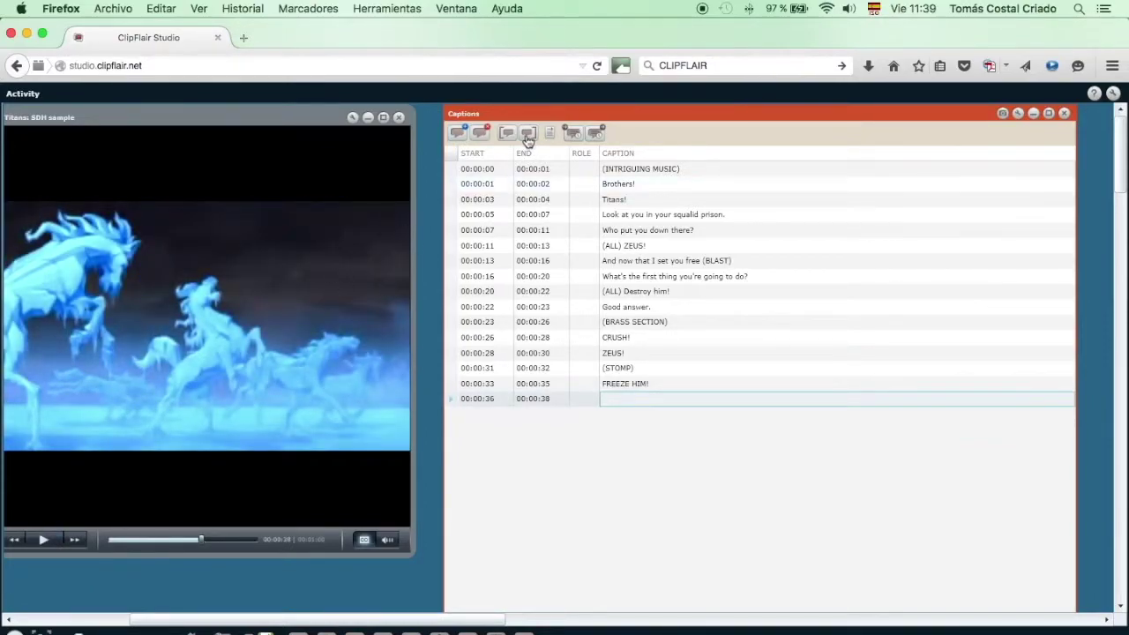
{"action": "left_click", "coordinate": [621, 398]}
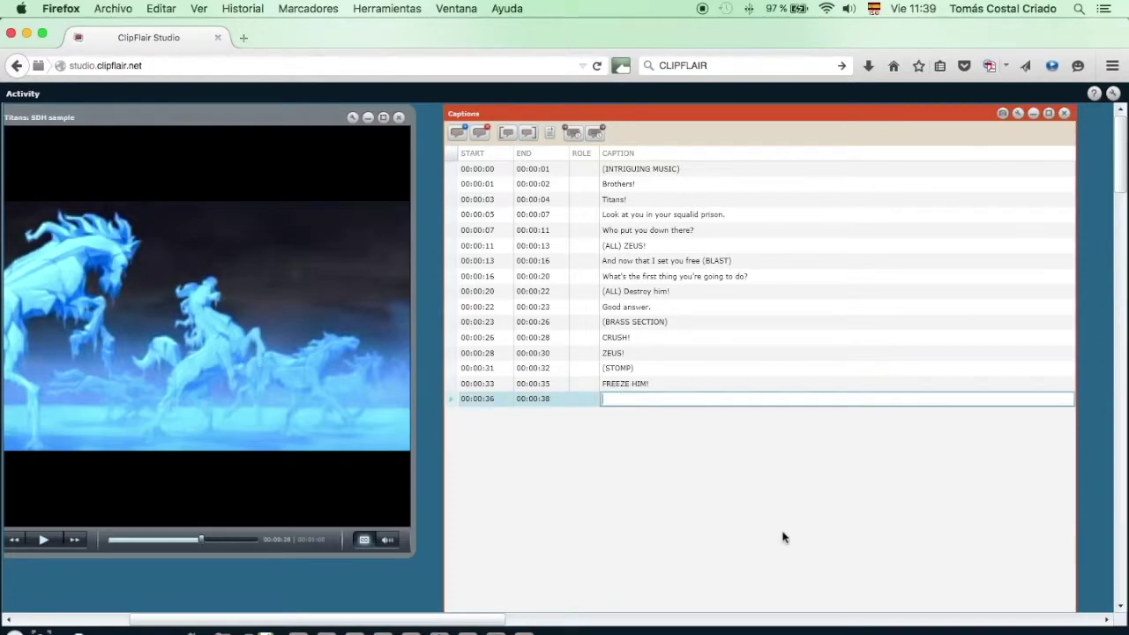
{"action": "type", "text": "(BLIZZARD"}
{"action": "left_click", "coordinate": [49, 540]}
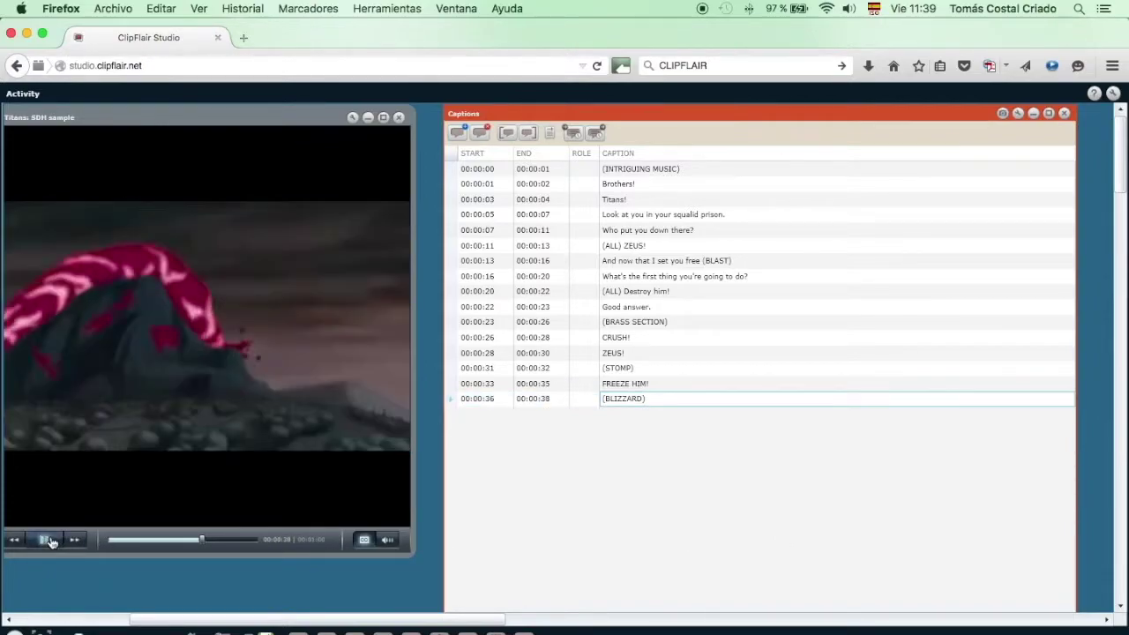
Add '(THUNDER)' at 00:00:38–00:00:40, then an empty row from 00:00:40
{"action": "left_click", "coordinate": [459, 134]}
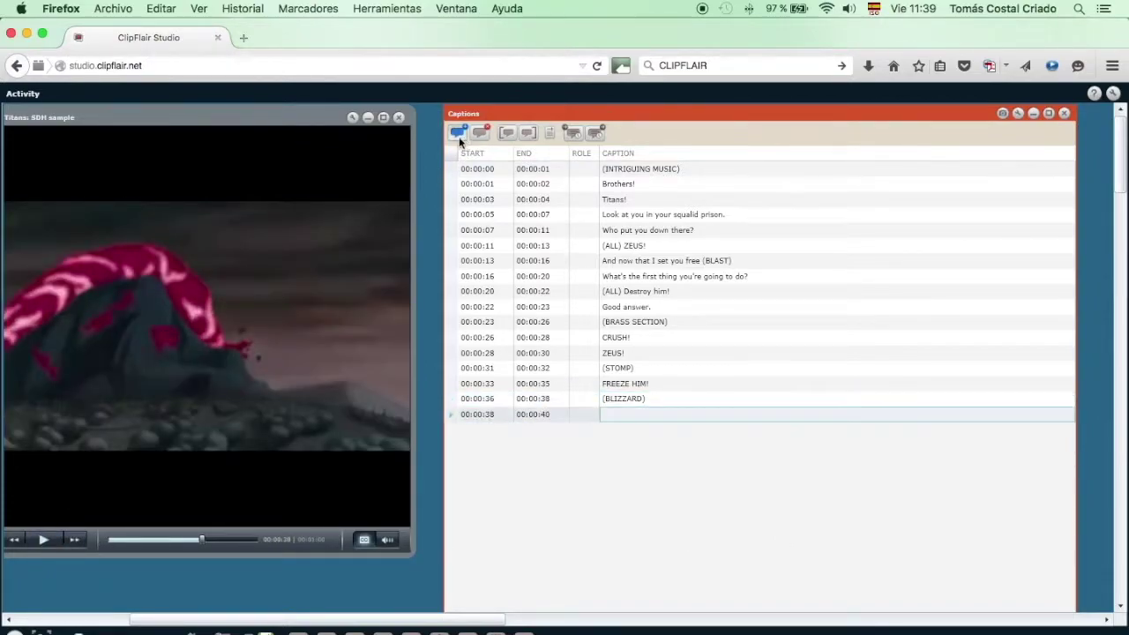
{"action": "left_click", "coordinate": [46, 542]}
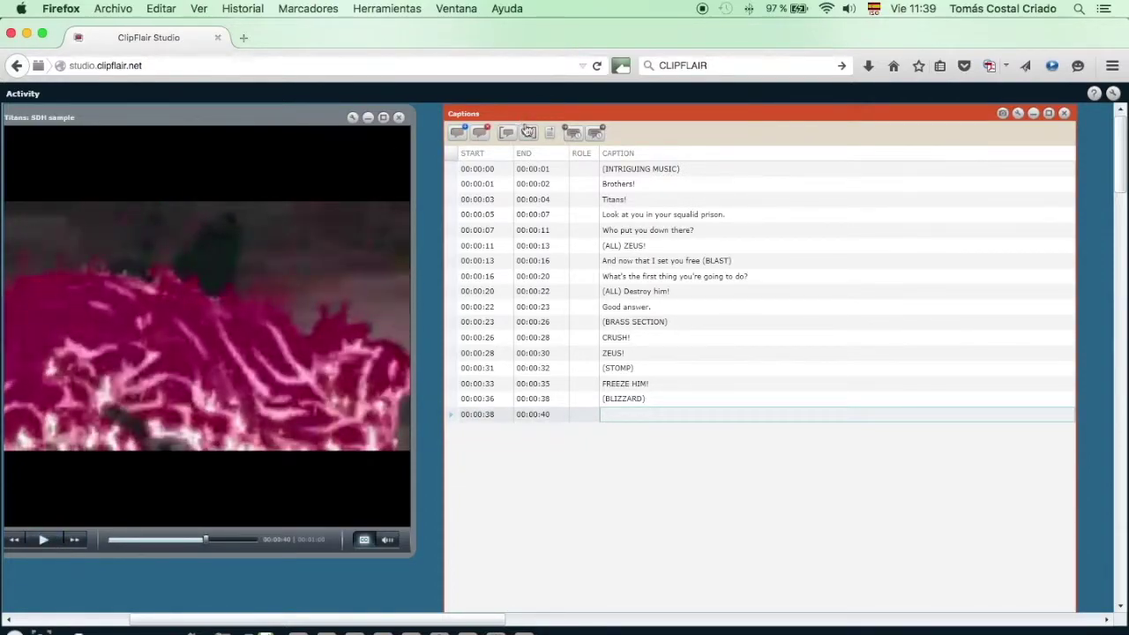
{"action": "left_click", "coordinate": [644, 414]}
{"action": "left_click", "coordinate": [654, 414]}
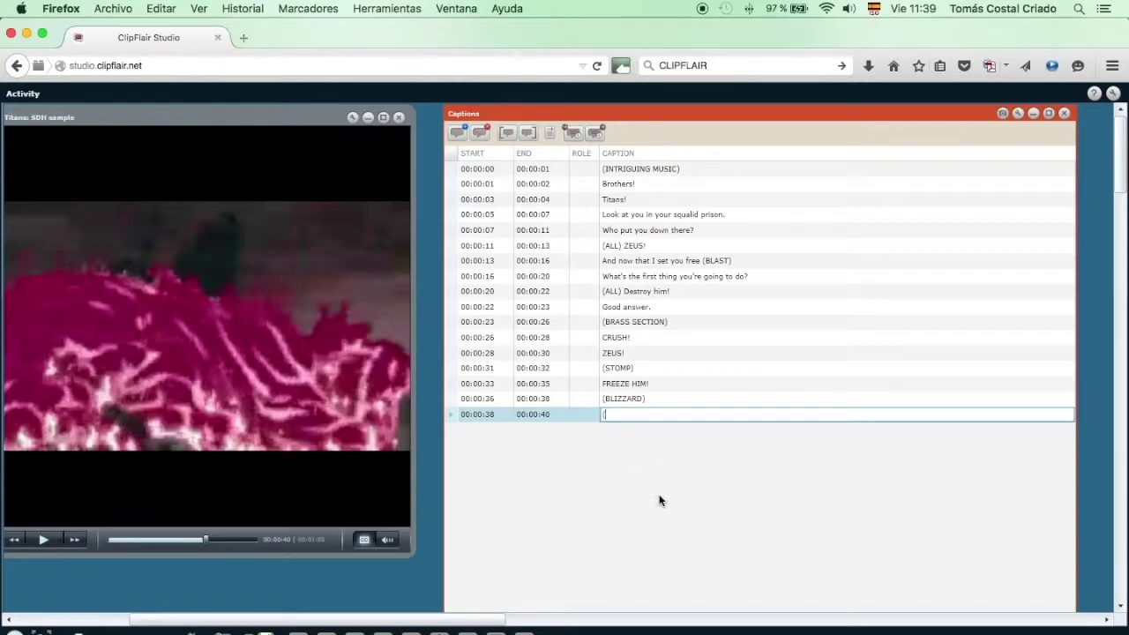
{"action": "type", "text": "(THUNDER"}
{"action": "left_click", "coordinate": [460, 135]}
{"action": "left_click", "coordinate": [48, 541]}
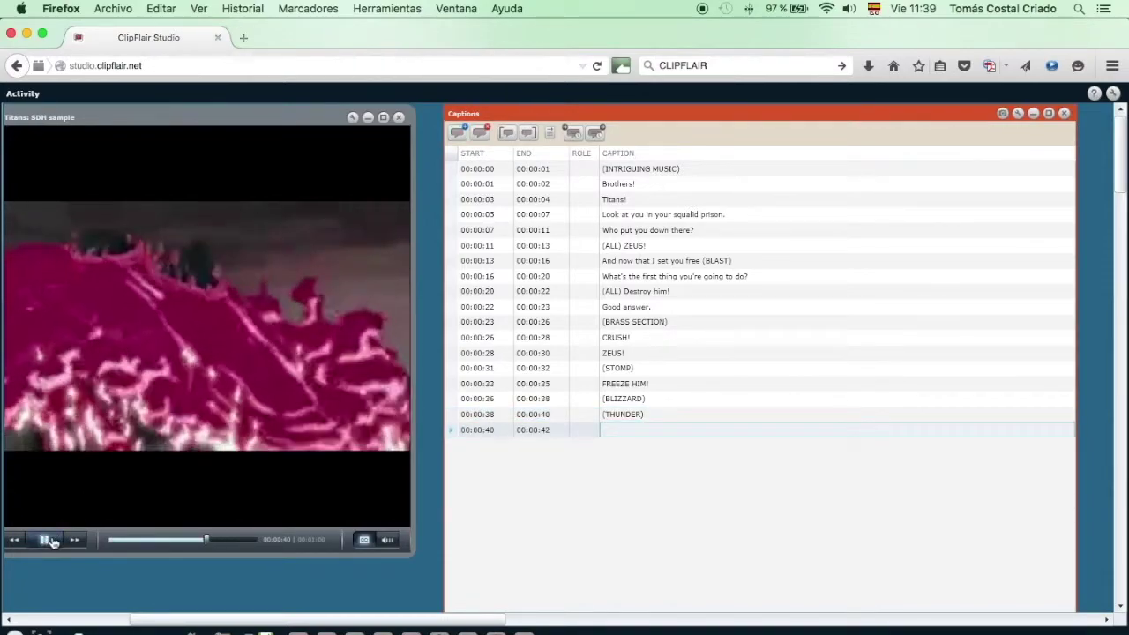
{"action": "left_click", "coordinate": [50, 542]}
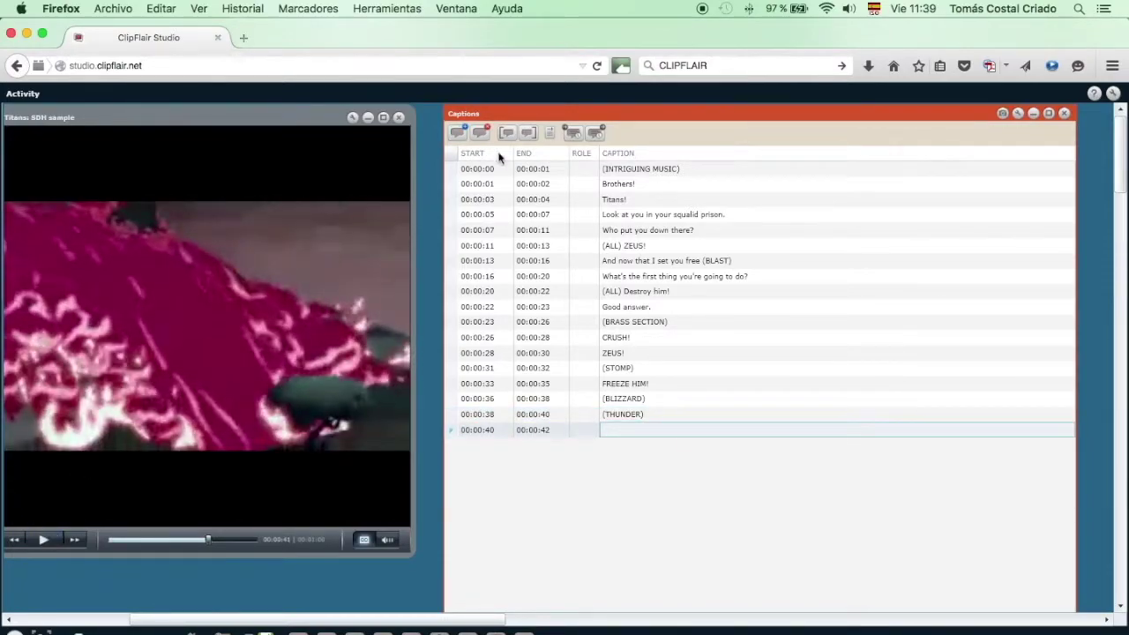
Time the last caption 00:00:41–00:00:43 and caption it 'MELT ZEUS!'
{"action": "left_click", "coordinate": [506, 134]}
{"action": "left_click", "coordinate": [46, 539]}
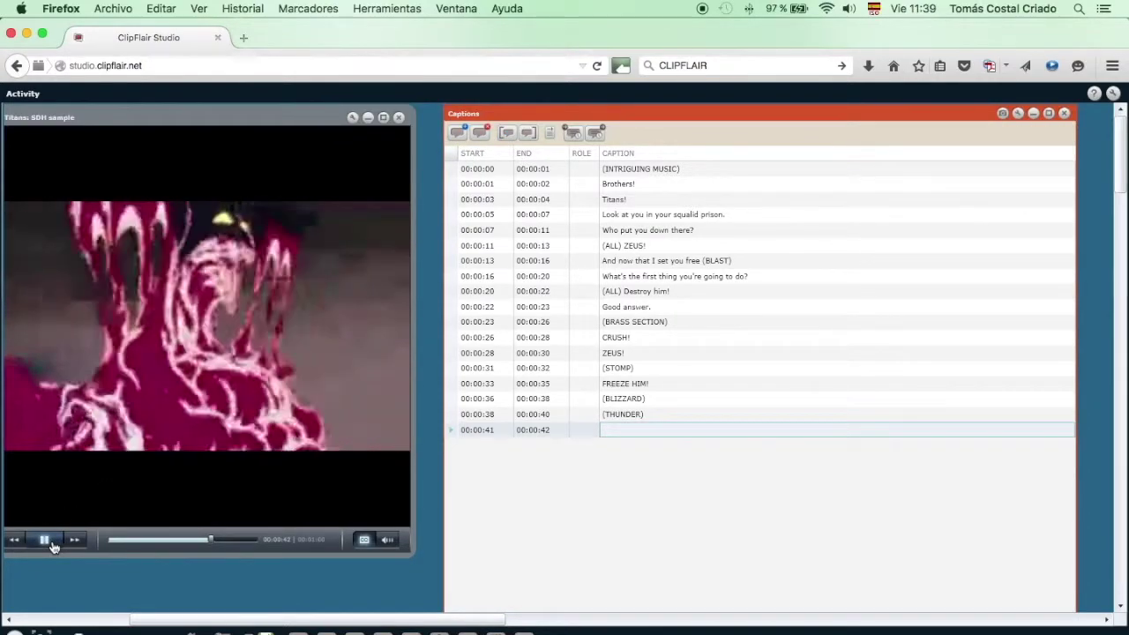
{"action": "left_click", "coordinate": [45, 540]}
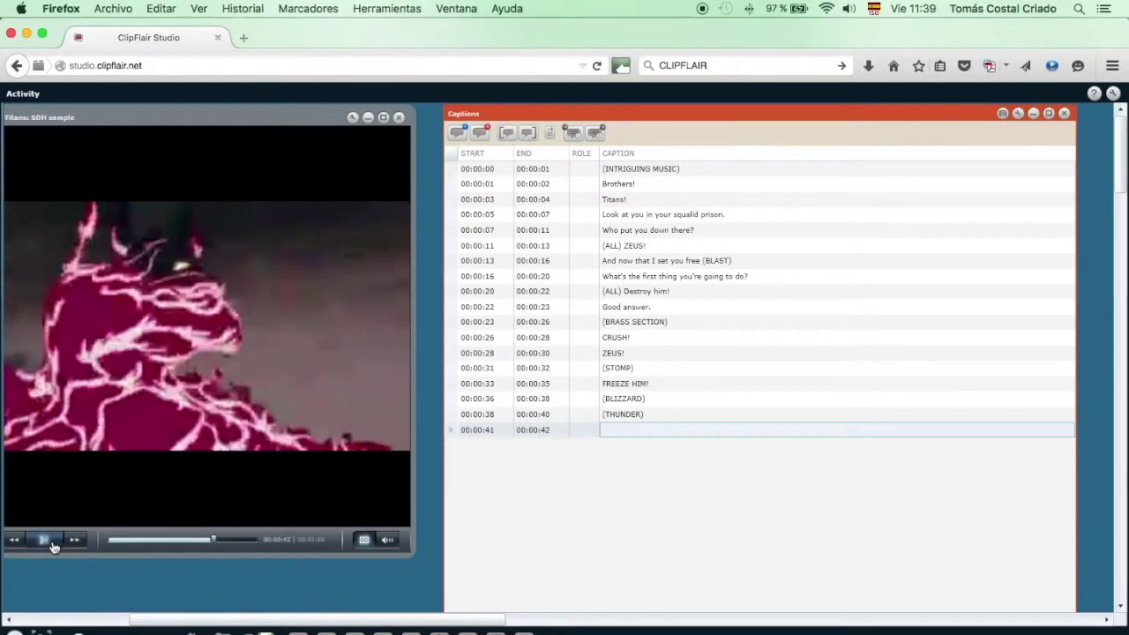
{"action": "left_click", "coordinate": [527, 133]}
{"action": "left_click", "coordinate": [653, 434]}
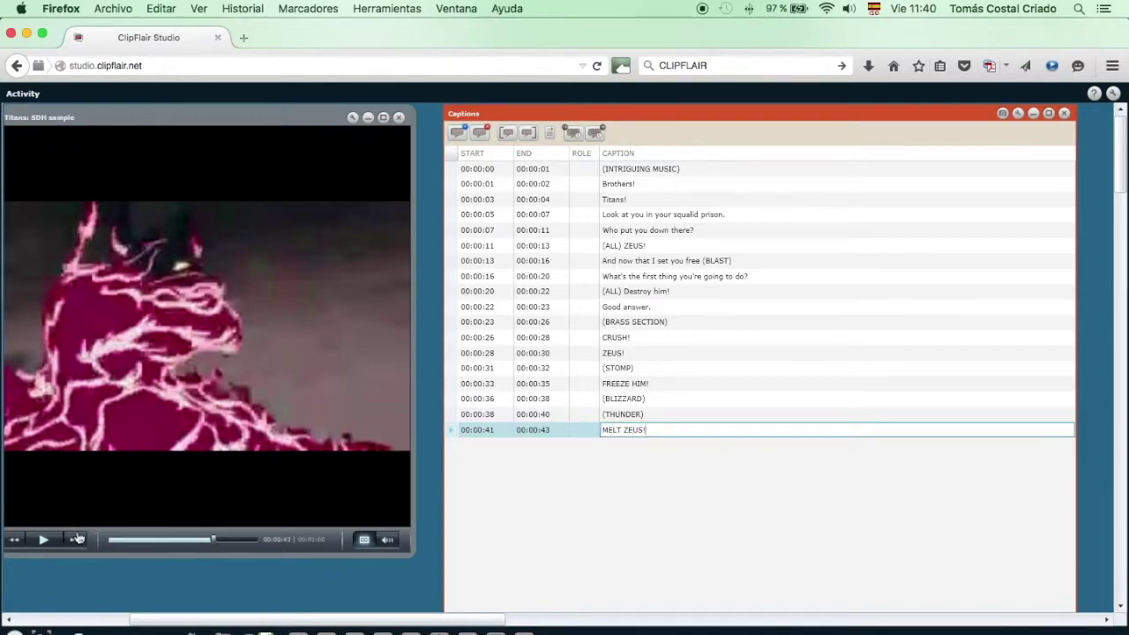
{"action": "left_click", "coordinate": [43, 540]}
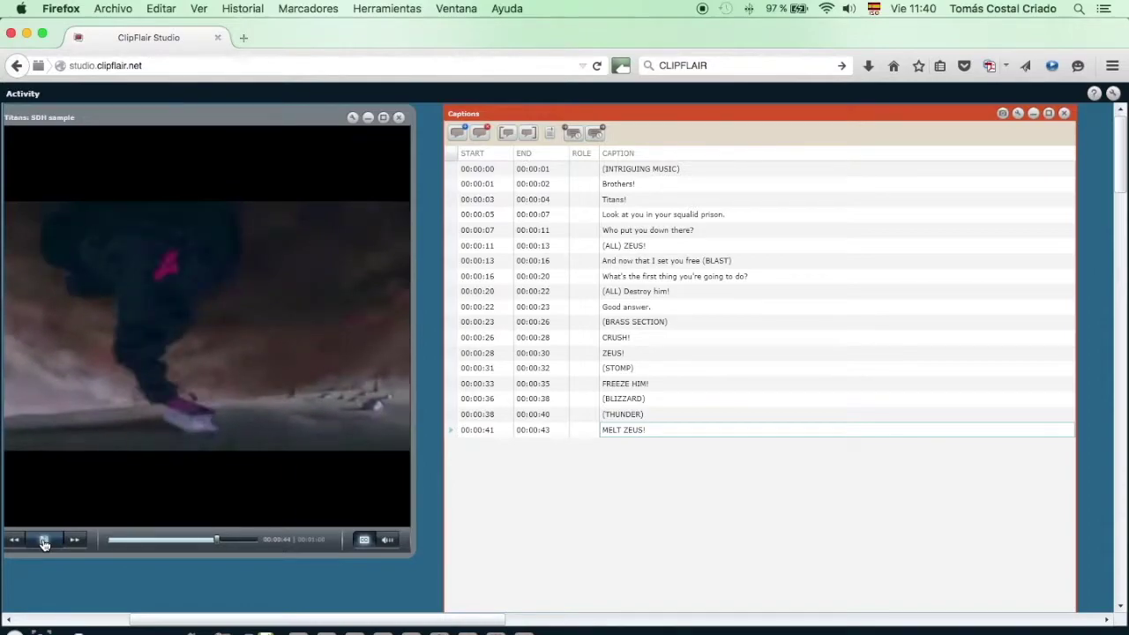
{"action": "left_click", "coordinate": [43, 540]}
Add 'BLOW HIM AWAY!' at 00:00:44–00:00:49, then an empty 00:00:50–00:00:52 row
{"action": "left_click", "coordinate": [458, 136]}
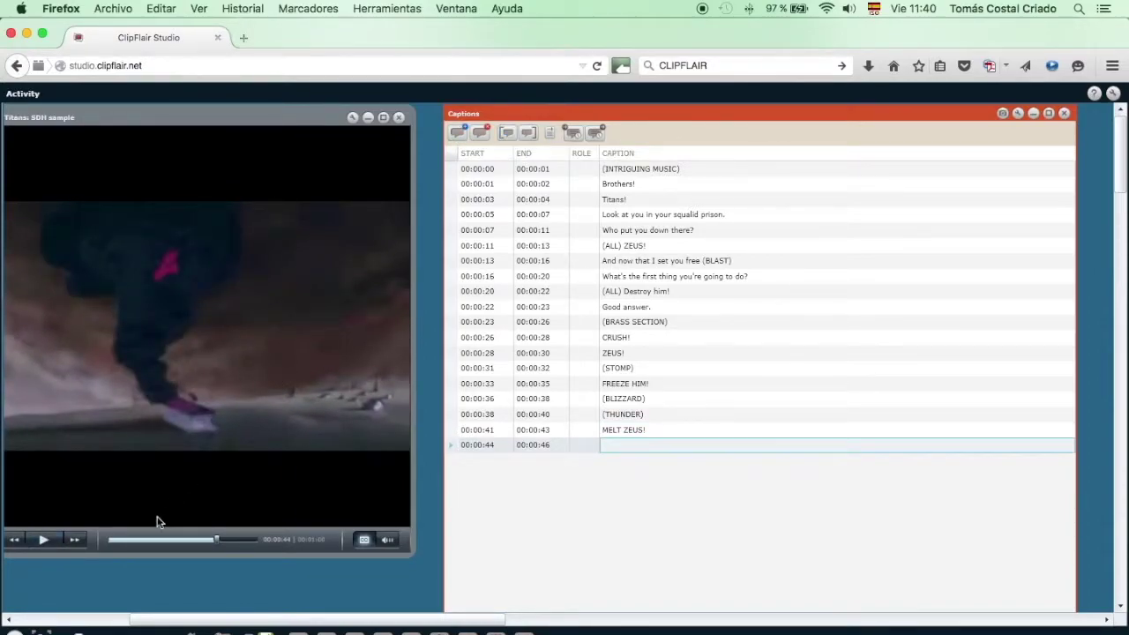
{"action": "left_click", "coordinate": [45, 543]}
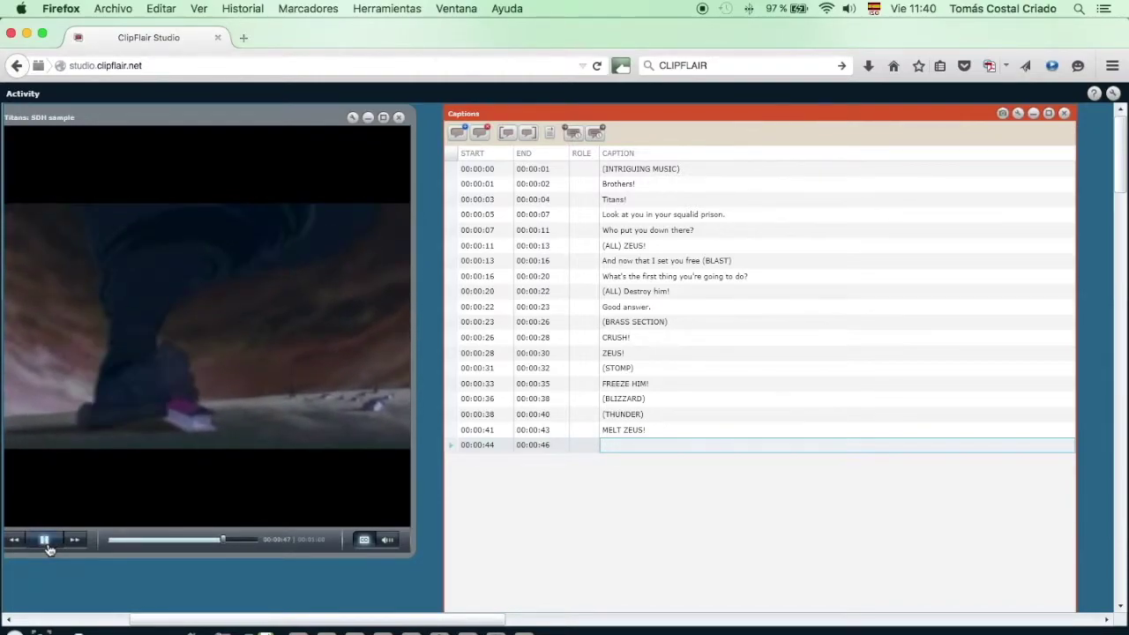
{"action": "left_click", "coordinate": [45, 539]}
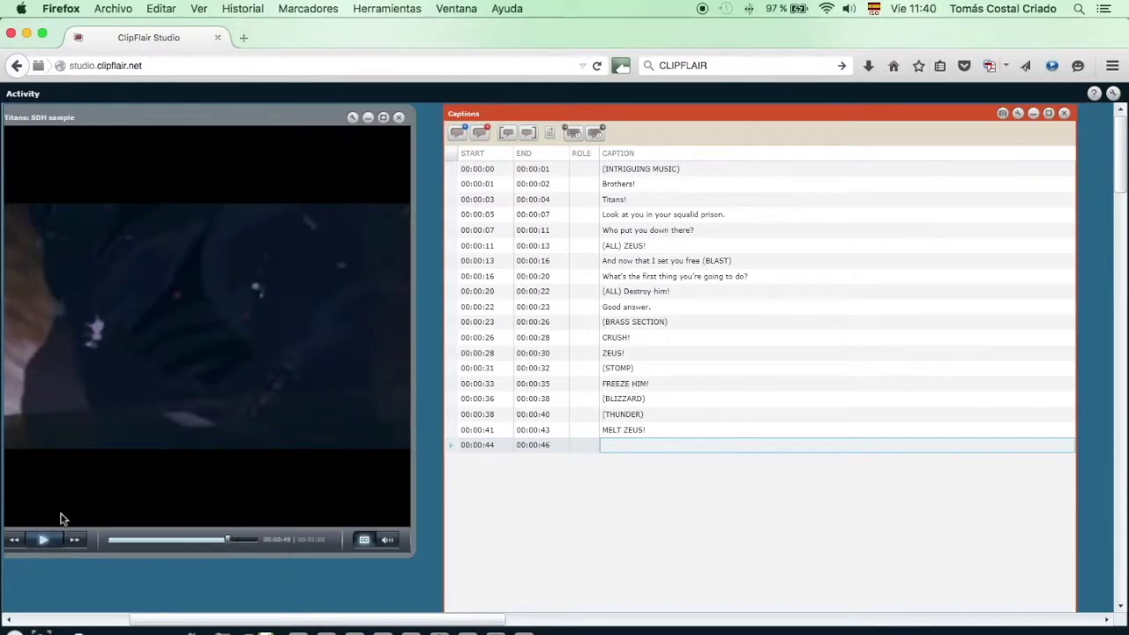
{"action": "left_click", "coordinate": [527, 134]}
{"action": "left_click", "coordinate": [625, 447]}
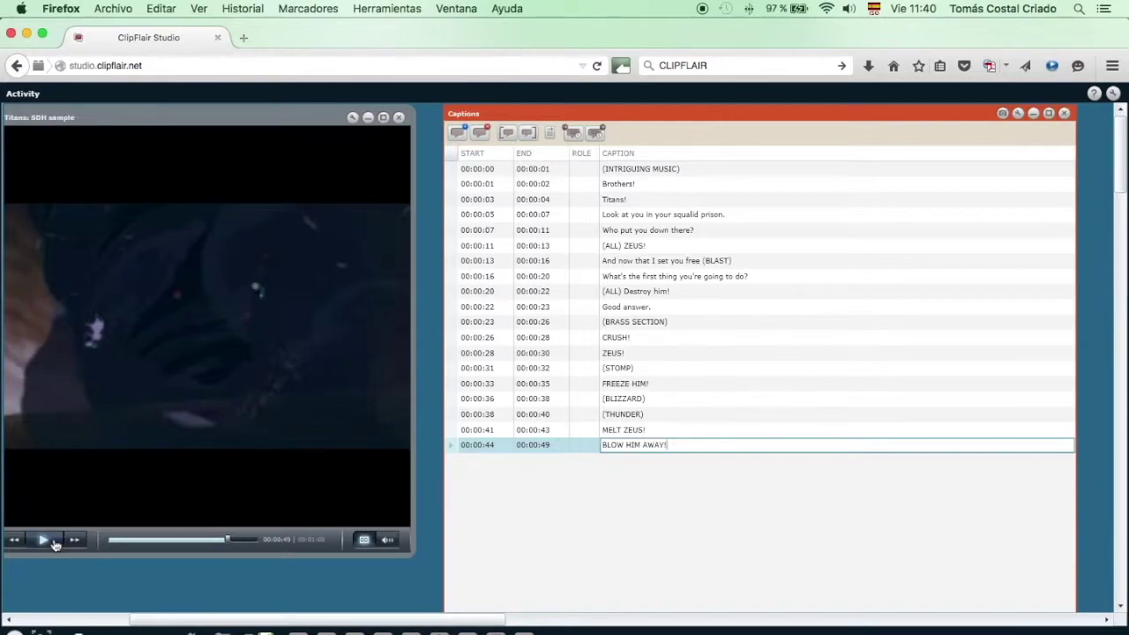
{"action": "left_click", "coordinate": [51, 541]}
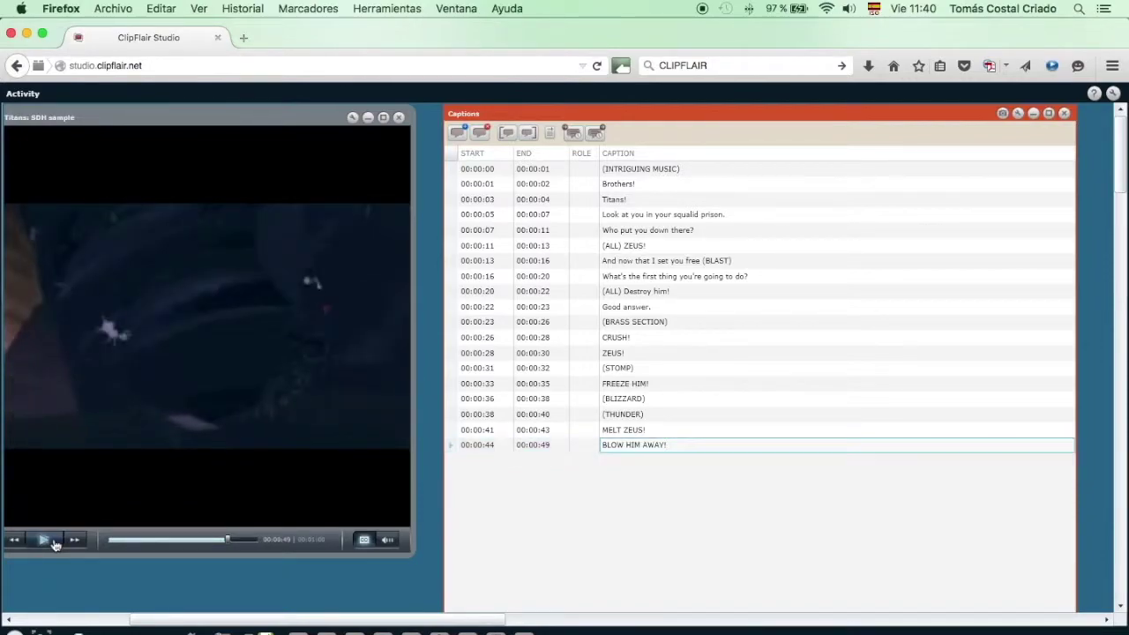
{"action": "left_click", "coordinate": [458, 133]}
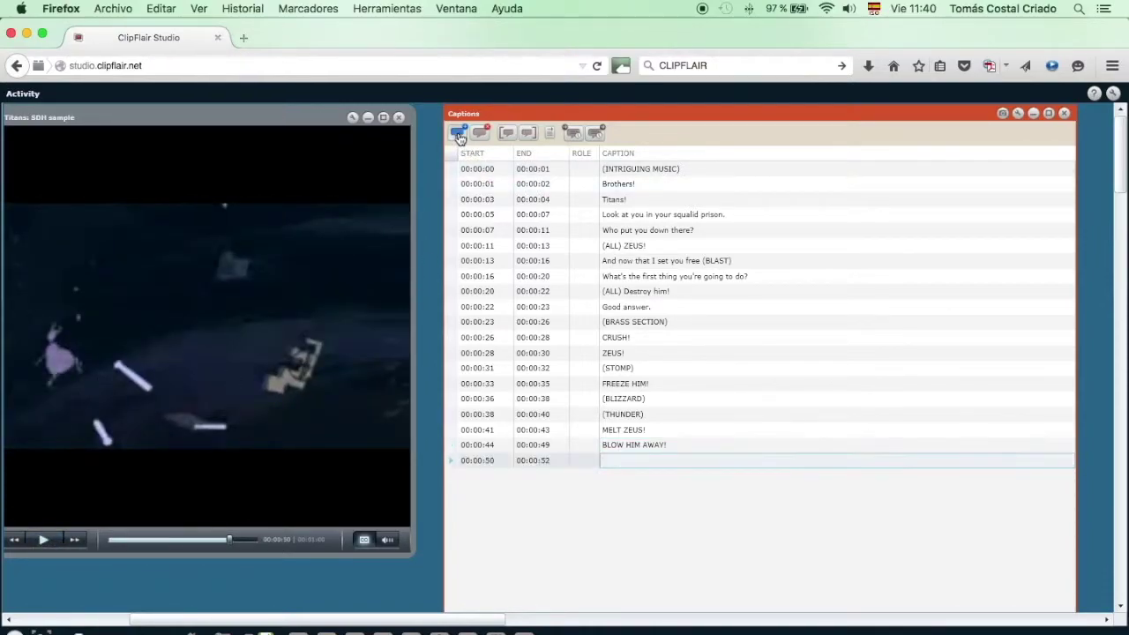
End the 00:00:50 caption at 00:00:51 and caption it '(BLEAT)'
{"action": "left_click", "coordinate": [43, 540]}
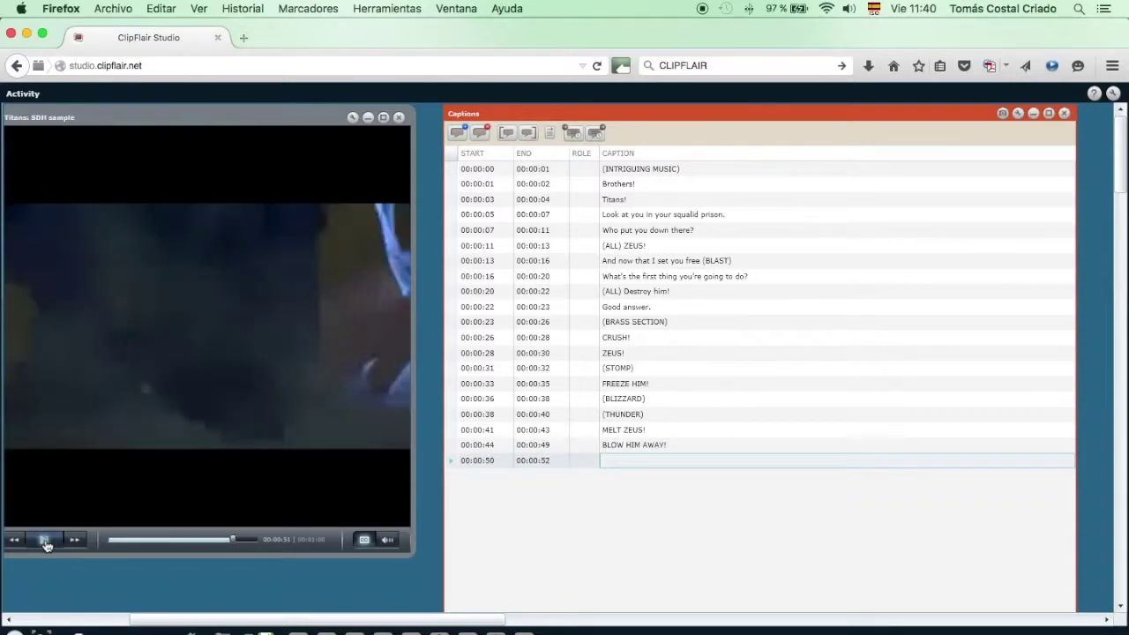
{"action": "left_click", "coordinate": [44, 542]}
{"action": "left_click", "coordinate": [528, 132]}
{"action": "left_click", "coordinate": [612, 461]}
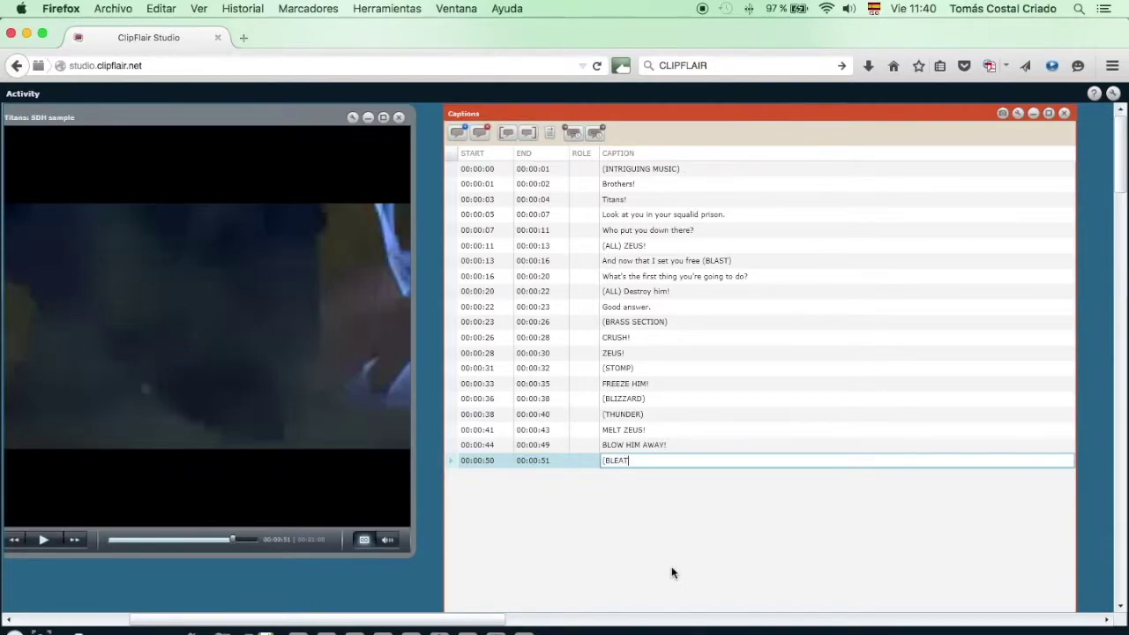
{"action": "left_click", "coordinate": [44, 539]}
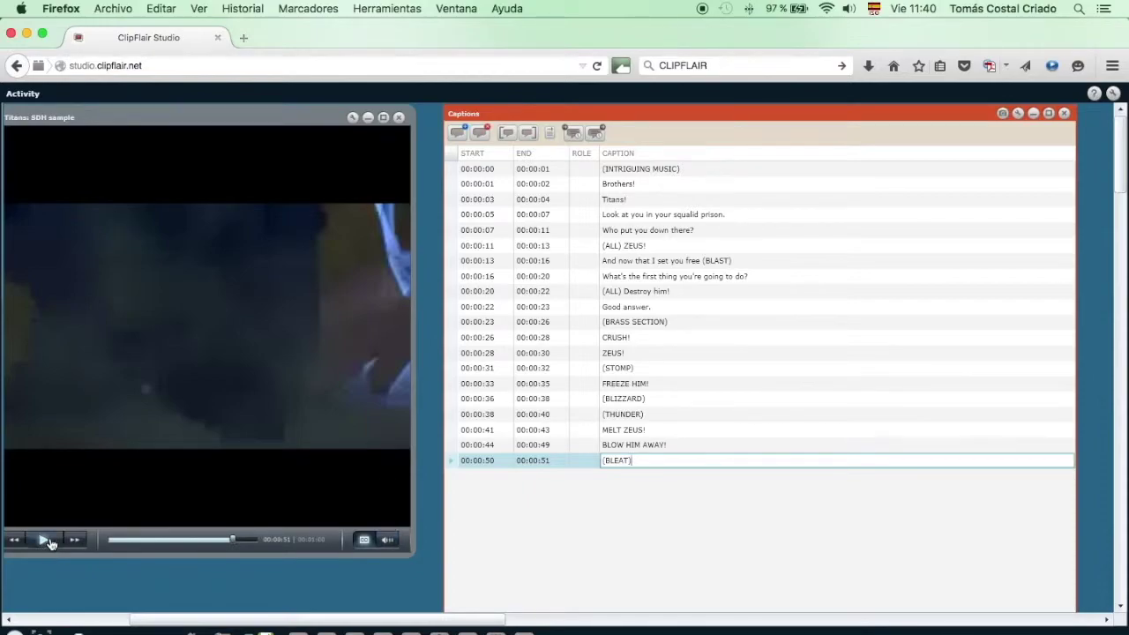
Add a new caption and correct its start to 00:00:52
{"action": "left_click", "coordinate": [463, 134]}
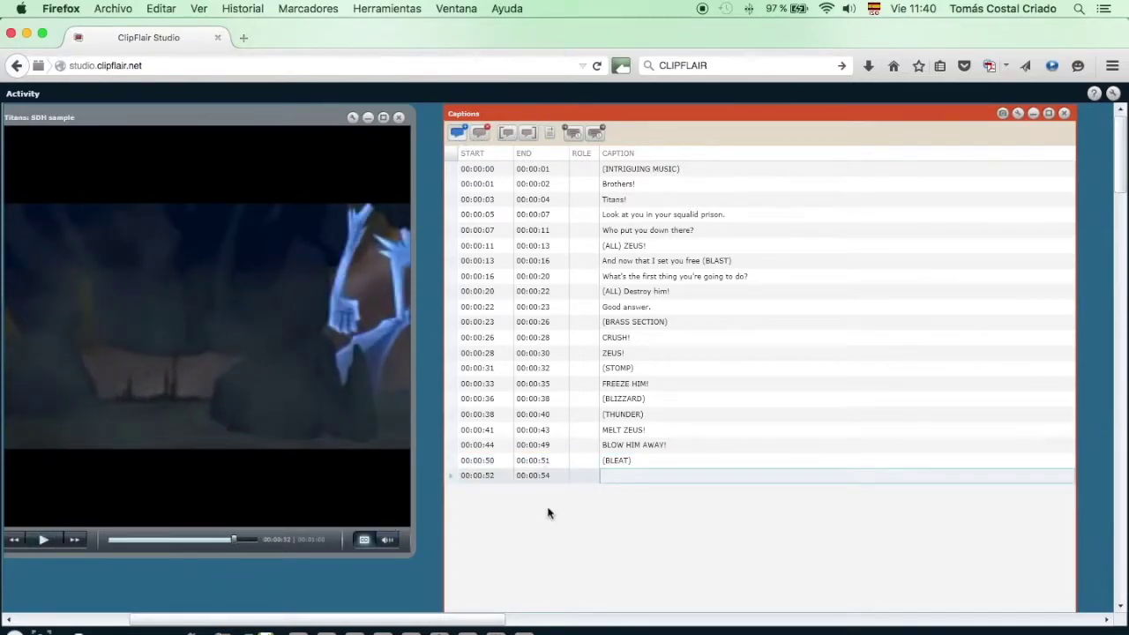
{"action": "left_click", "coordinate": [495, 474]}
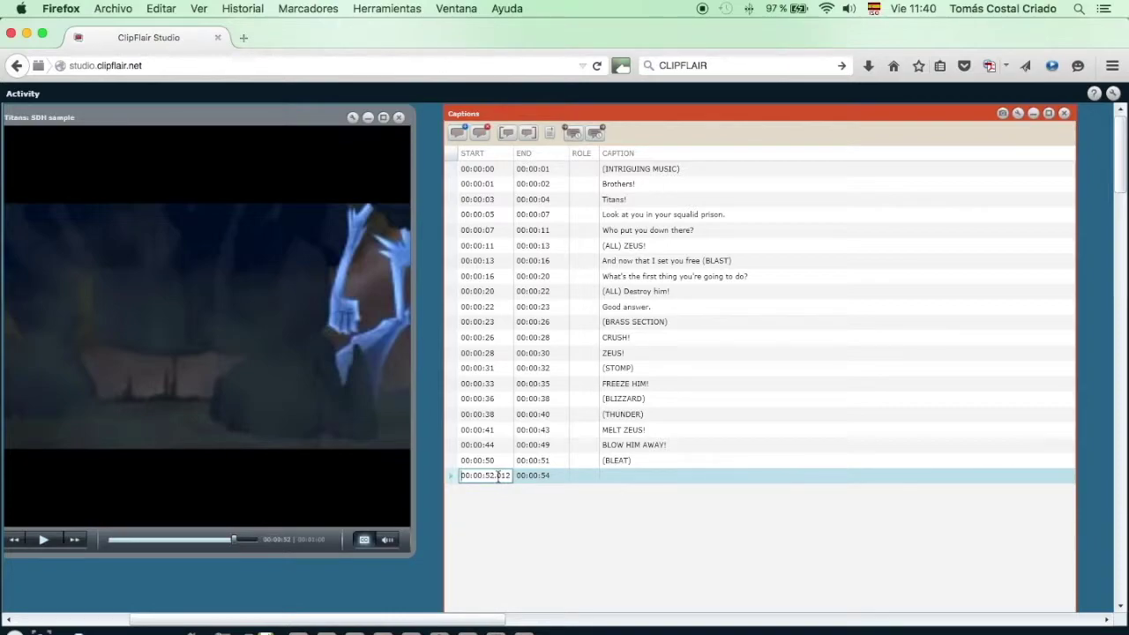
{"action": "key", "text": "Delete"}
{"action": "key", "text": "Delete"}
{"action": "key", "text": "Delete"}
{"action": "type", "text": "0"}
{"action": "left_click", "coordinate": [45, 539]}
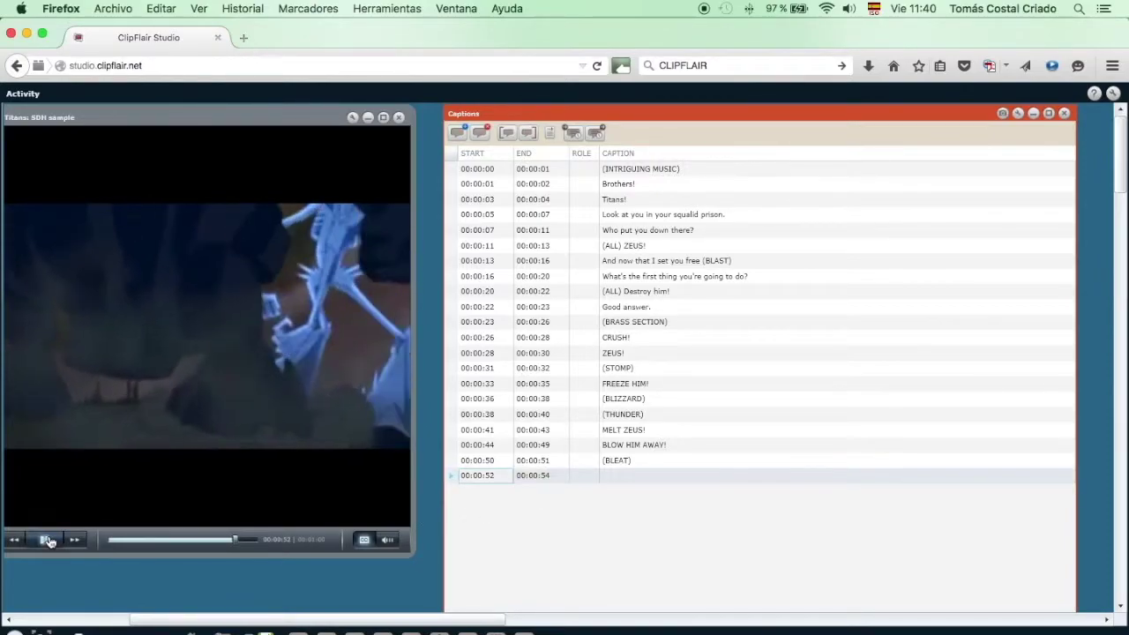
End the 00:00:52 caption at 00:00:53 and caption it 'ZEUS!'
{"action": "left_click", "coordinate": [48, 541]}
{"action": "left_click", "coordinate": [549, 480]}
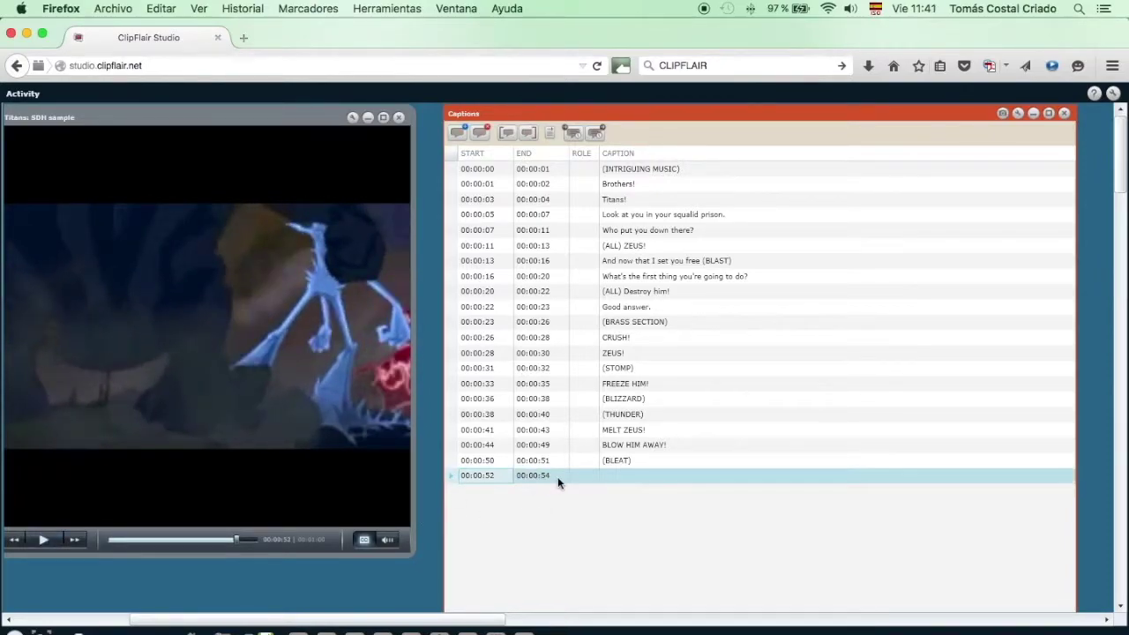
{"action": "left_click", "coordinate": [527, 133]}
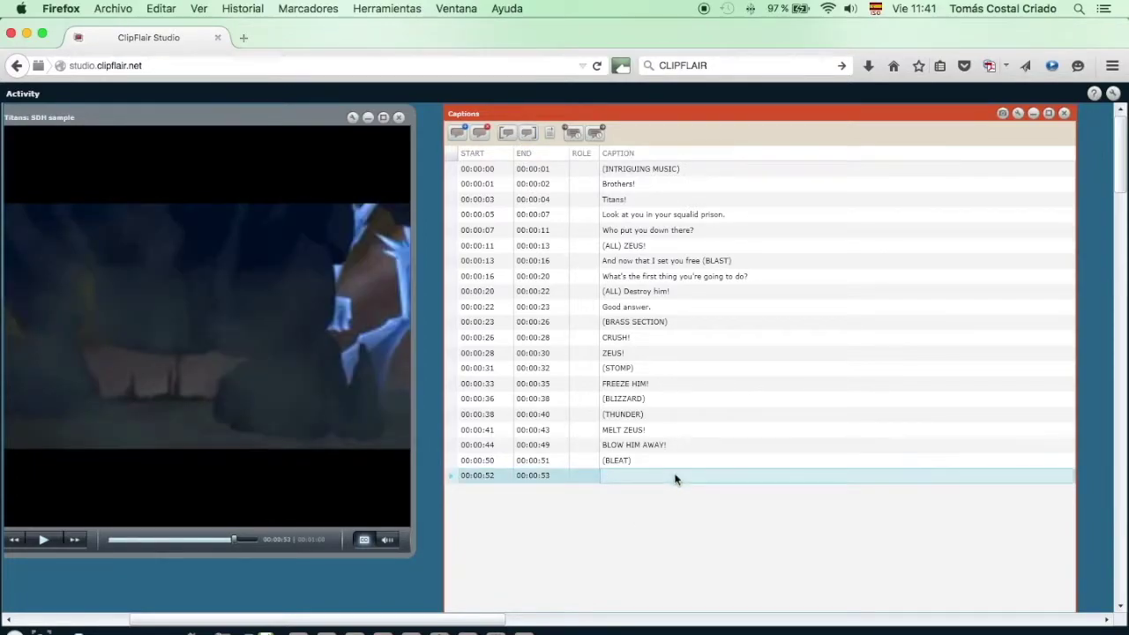
{"action": "left_click", "coordinate": [677, 476]}
{"action": "type", "text": "ZEUS!"}
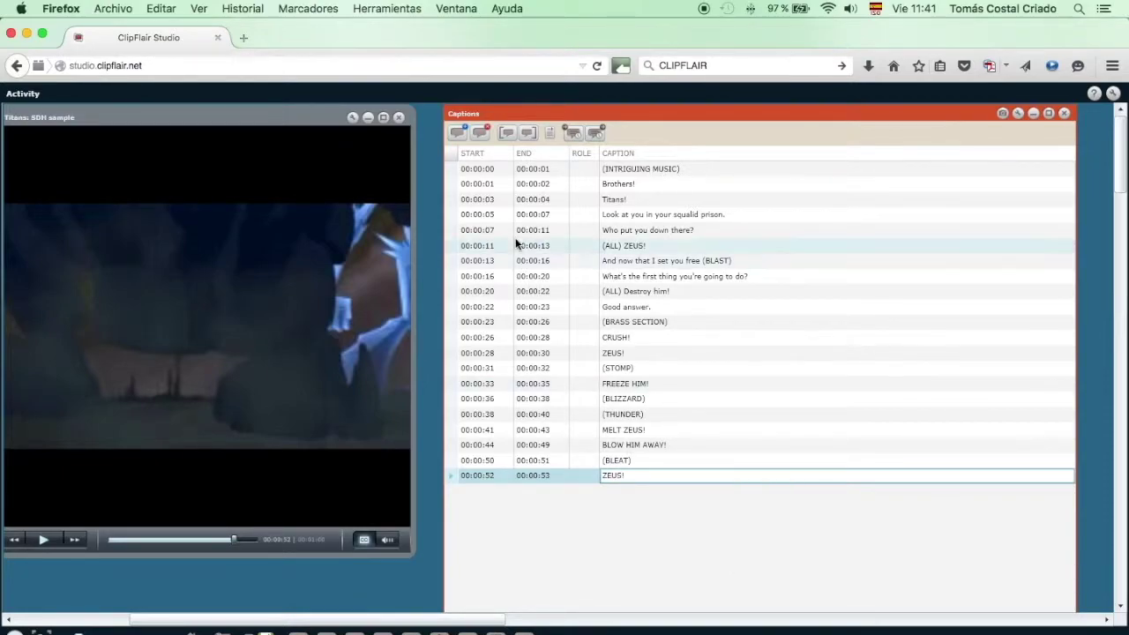
{"action": "left_click", "coordinate": [44, 540]}
{"action": "left_click", "coordinate": [44, 540]}
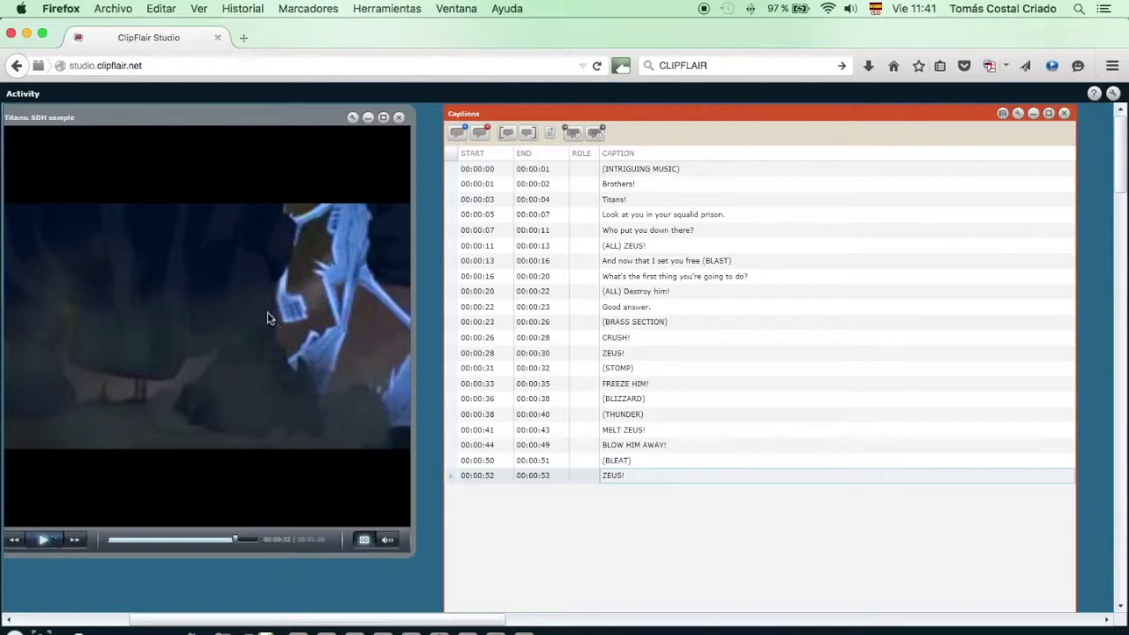
Add a caption timed 00:00:53–00:00:55 reading '(WHISPERS) FREEZE HIM!'
{"action": "left_click", "coordinate": [458, 141]}
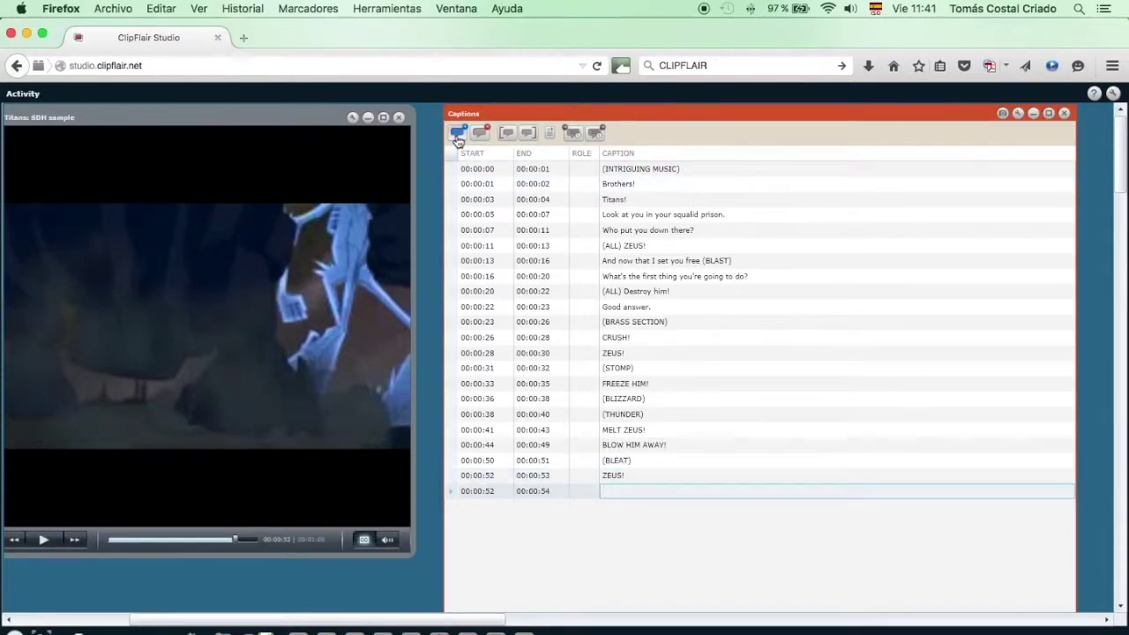
{"action": "left_click", "coordinate": [43, 542]}
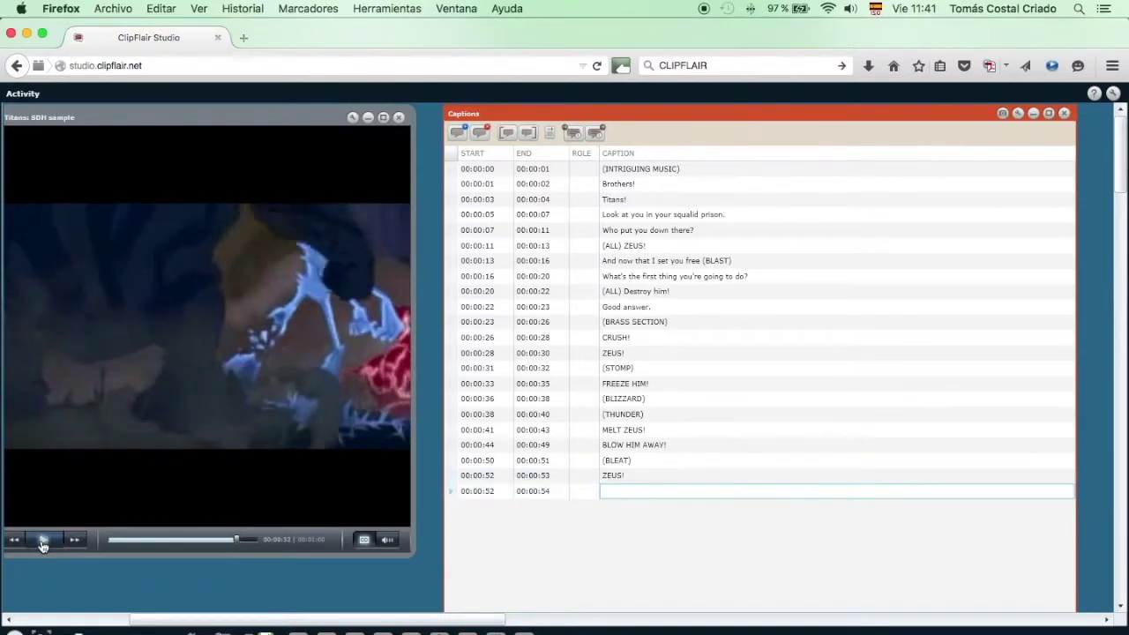
{"action": "left_click", "coordinate": [43, 542]}
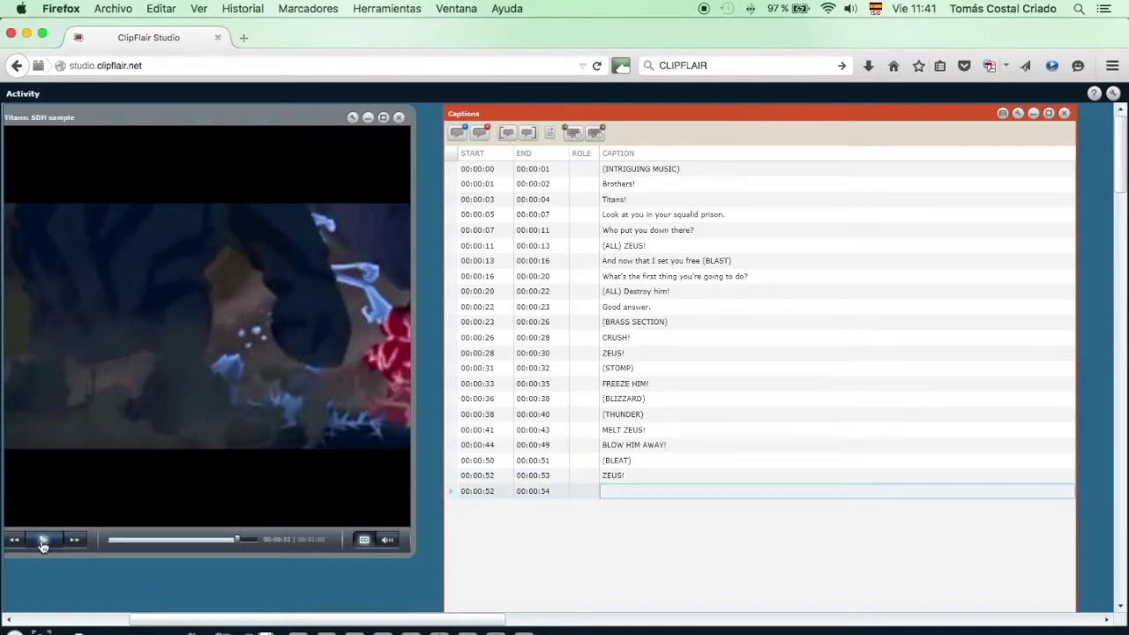
{"action": "left_click", "coordinate": [507, 134]}
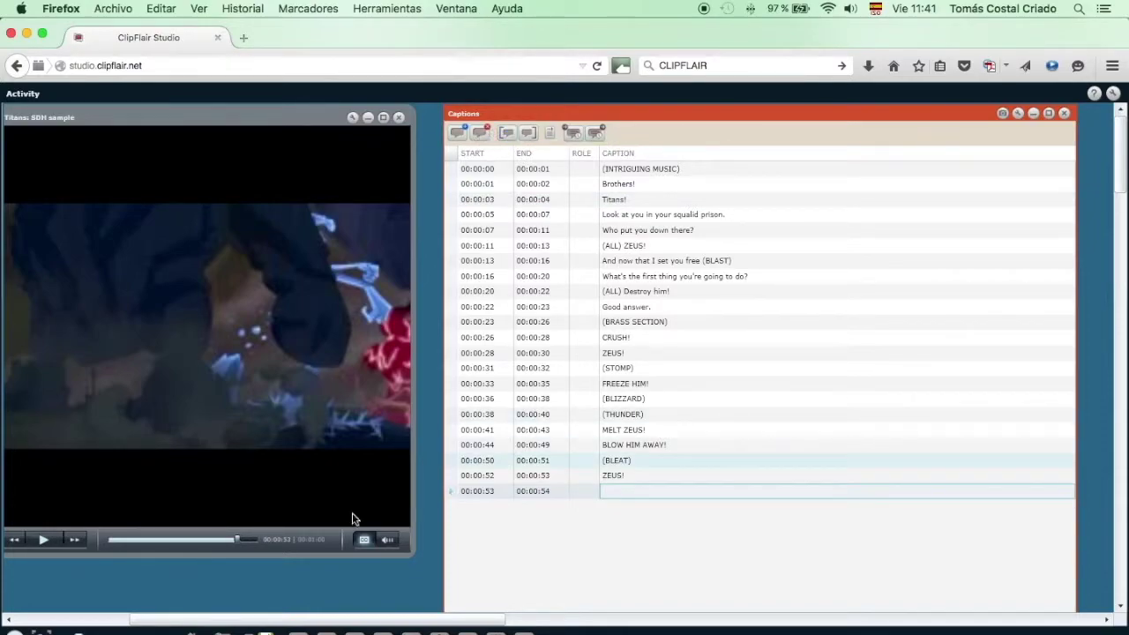
{"action": "left_click", "coordinate": [49, 542]}
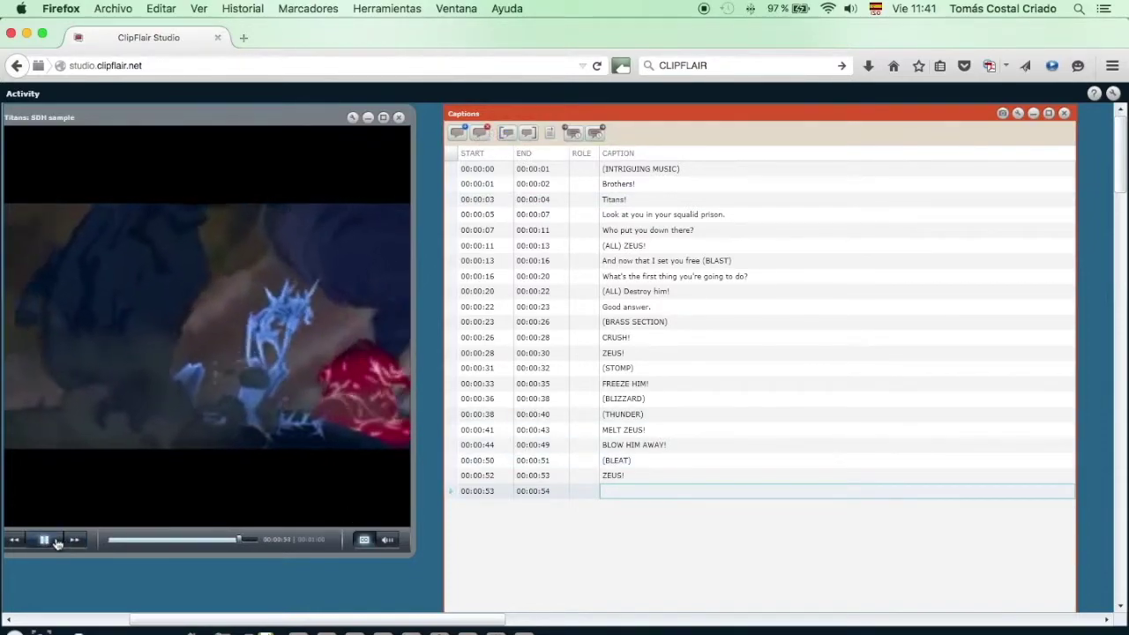
{"action": "left_click", "coordinate": [44, 540]}
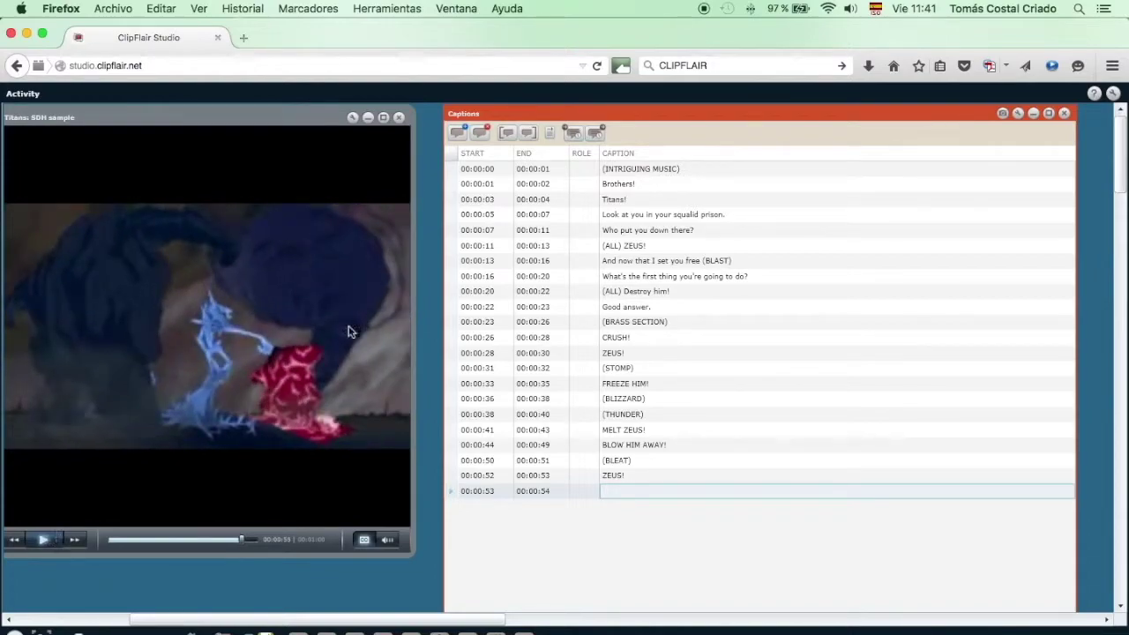
{"action": "left_click", "coordinate": [529, 134]}
{"action": "left_click", "coordinate": [665, 493]}
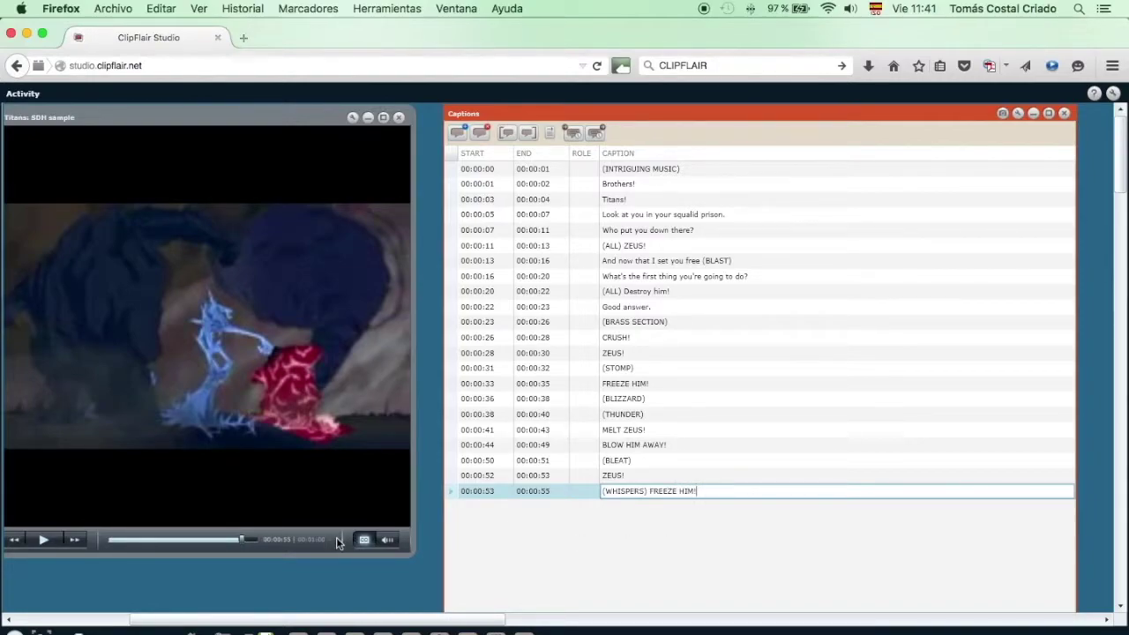
Play on and add a new empty caption for 00:00:55–00:00:57
{"action": "left_click", "coordinate": [42, 541]}
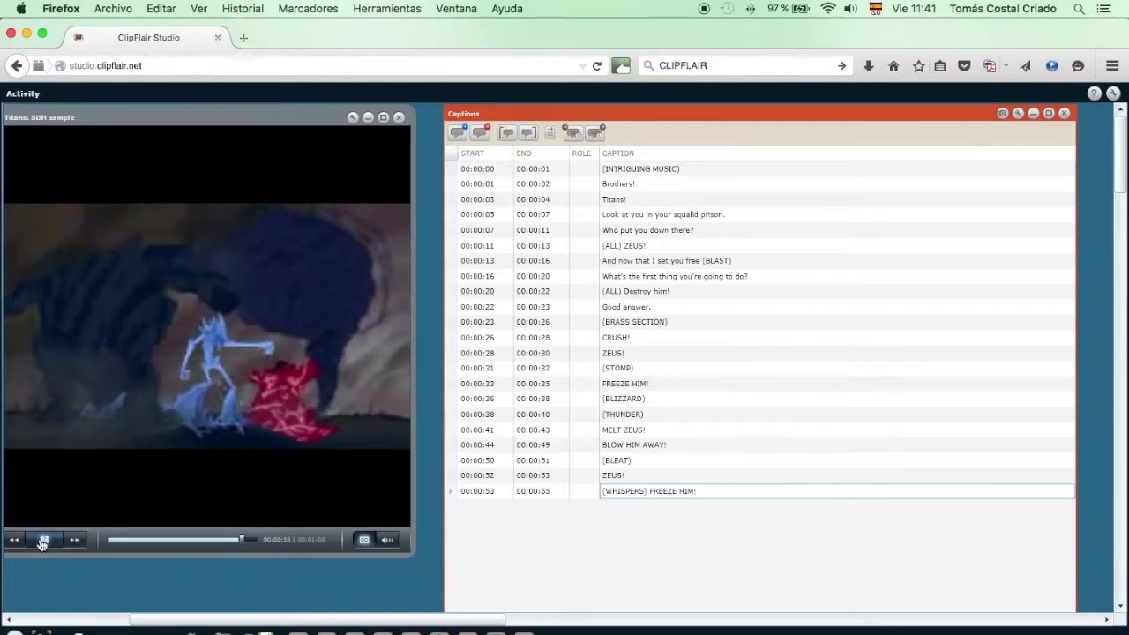
{"action": "left_click", "coordinate": [42, 542]}
{"action": "left_click", "coordinate": [458, 133]}
{"action": "left_click", "coordinate": [44, 539]}
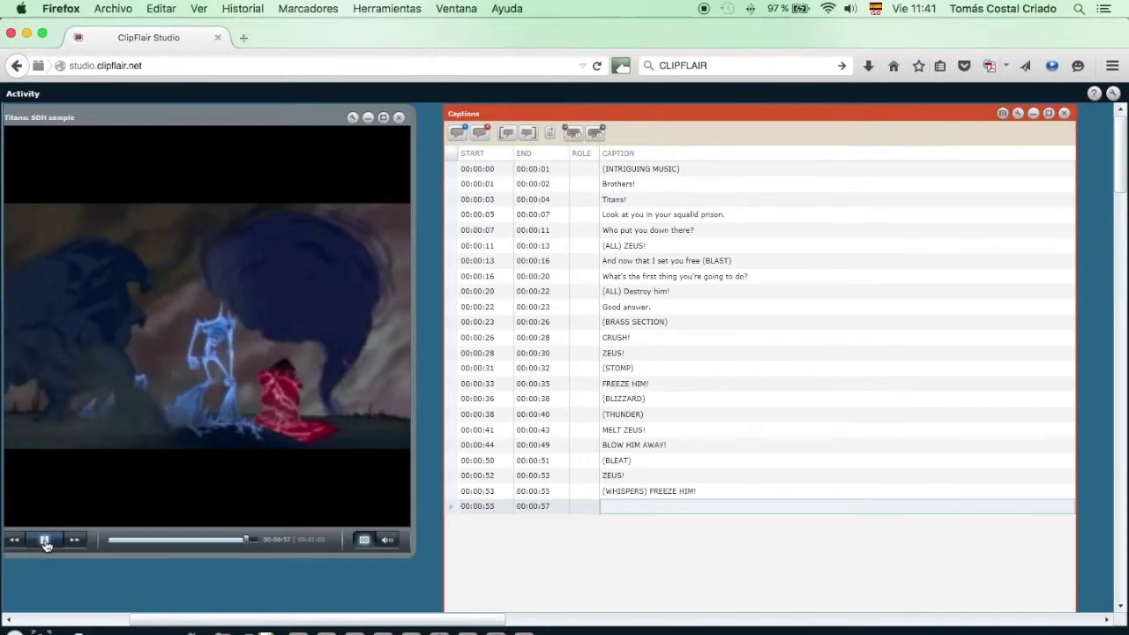
Fill the 00:00:55 caption with two lines: '- Em, guys?' and '- (GRUNT)'
{"action": "left_click", "coordinate": [45, 543]}
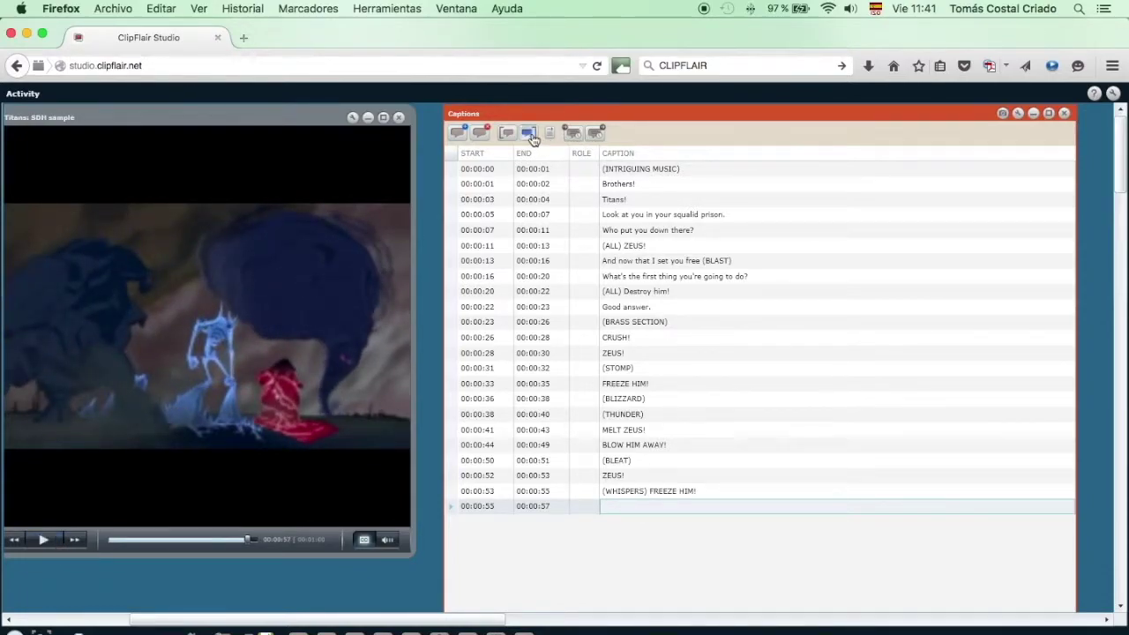
{"action": "left_click", "coordinate": [632, 509]}
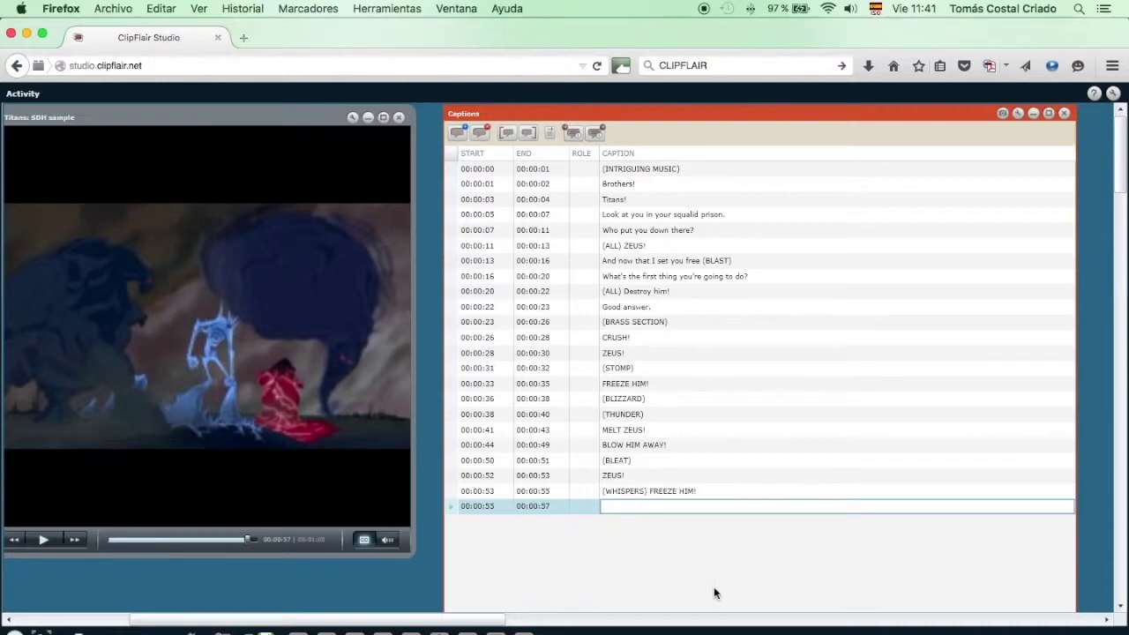
{"action": "type", "text": "-"}
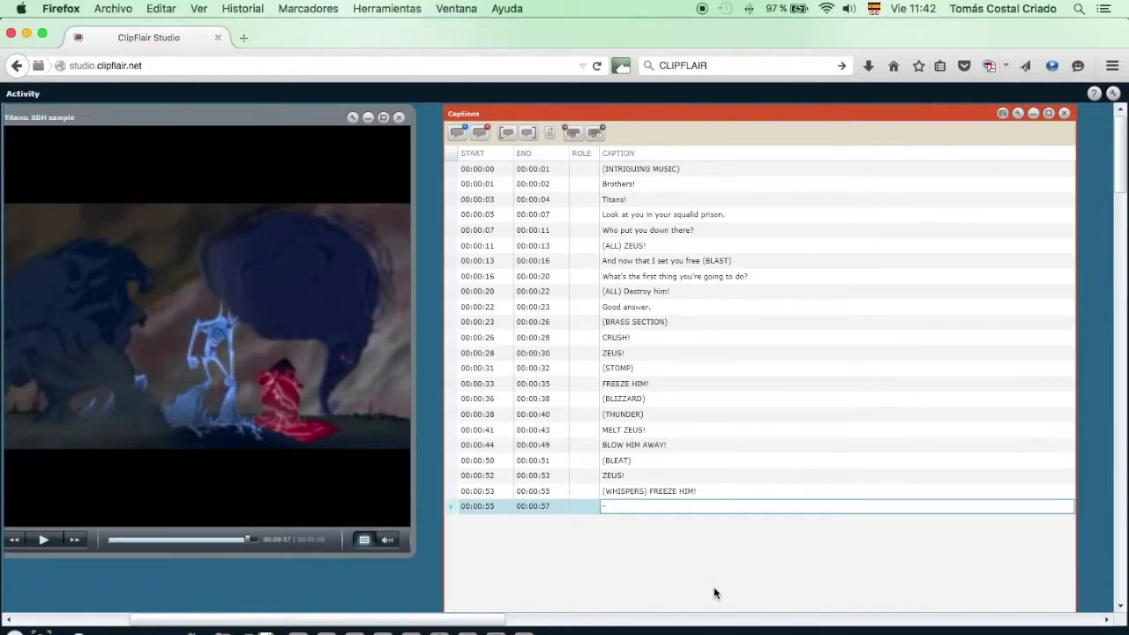
{"action": "type", "text": " Em, guys?"}
{"action": "key", "text": "Return"}
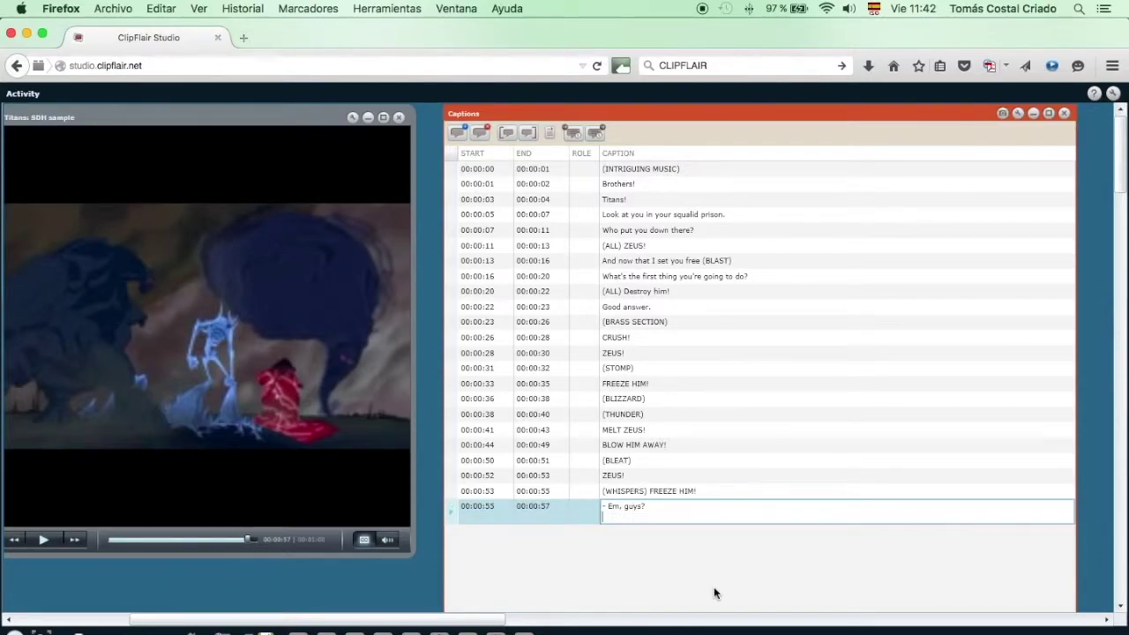
{"action": "type", "text": "- (GRUNT)"}
{"action": "key", "text": "Return"}
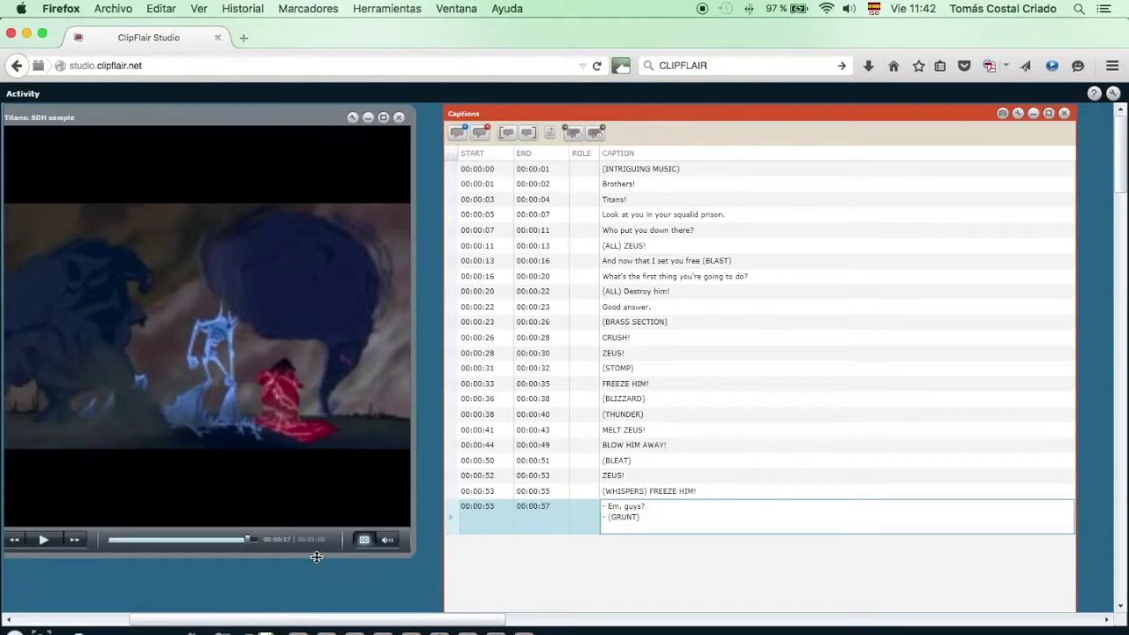
Replay the clip from 00:00:54 to check the new caption
{"action": "left_click", "coordinate": [43, 539]}
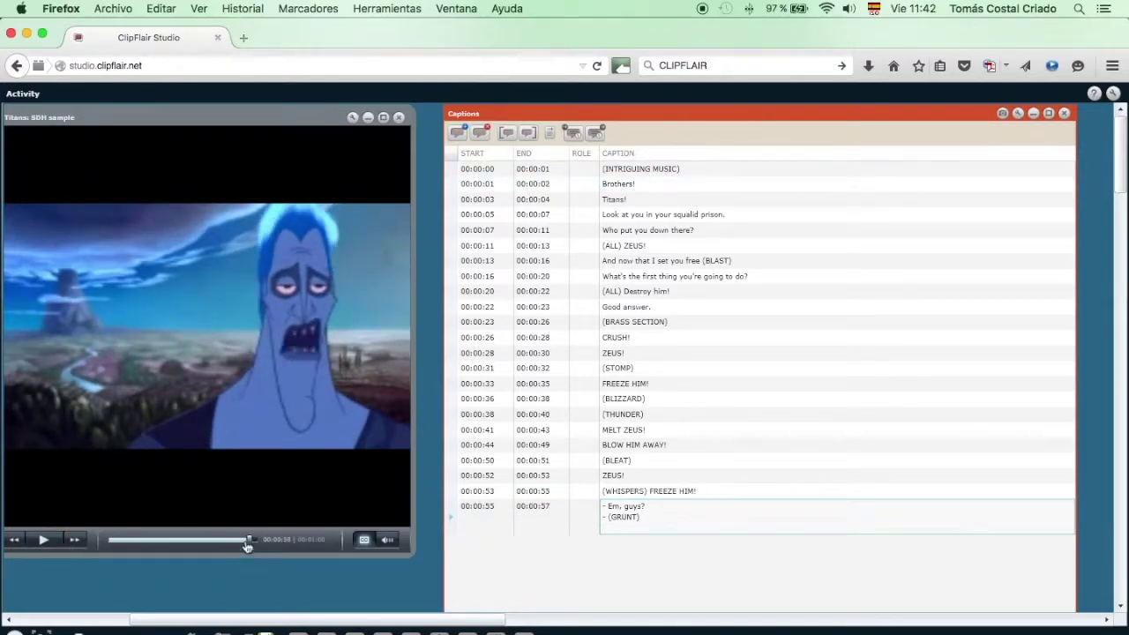
{"action": "left_click", "coordinate": [240, 541]}
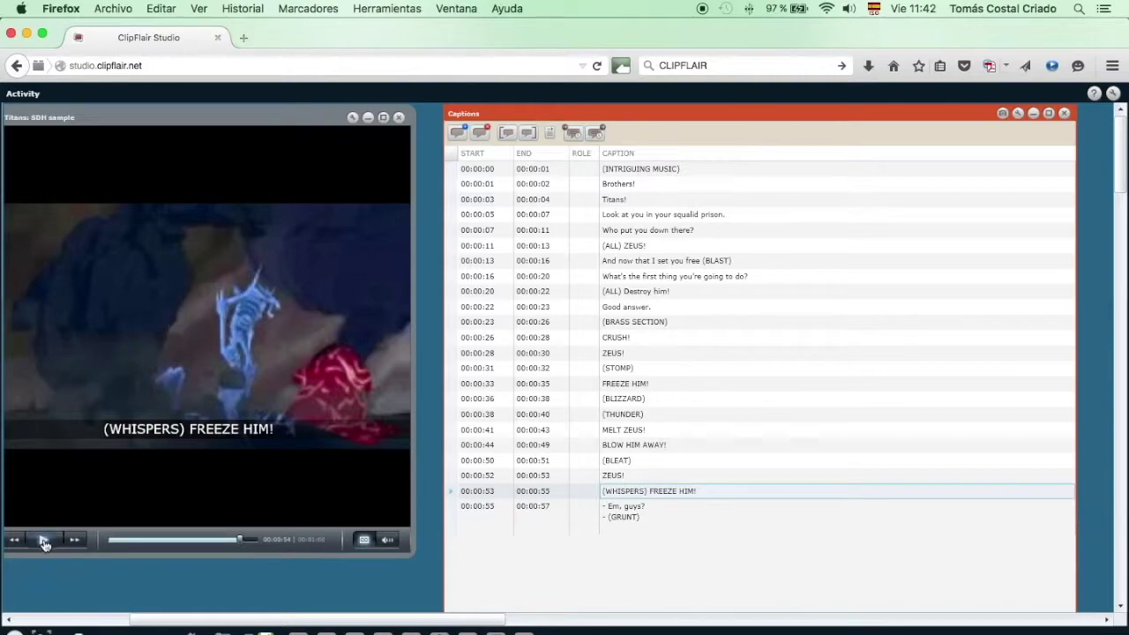
{"action": "left_click", "coordinate": [43, 539]}
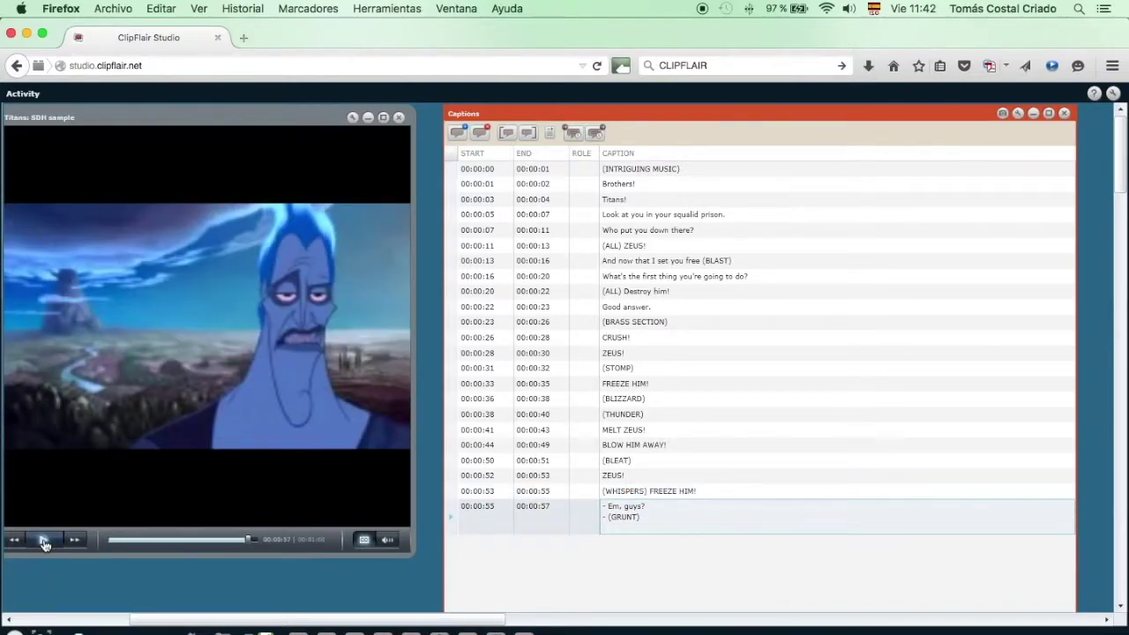
Add the 00:00:57–00:00:59 caption 'Olympus would be that way.'
{"action": "left_click", "coordinate": [458, 133]}
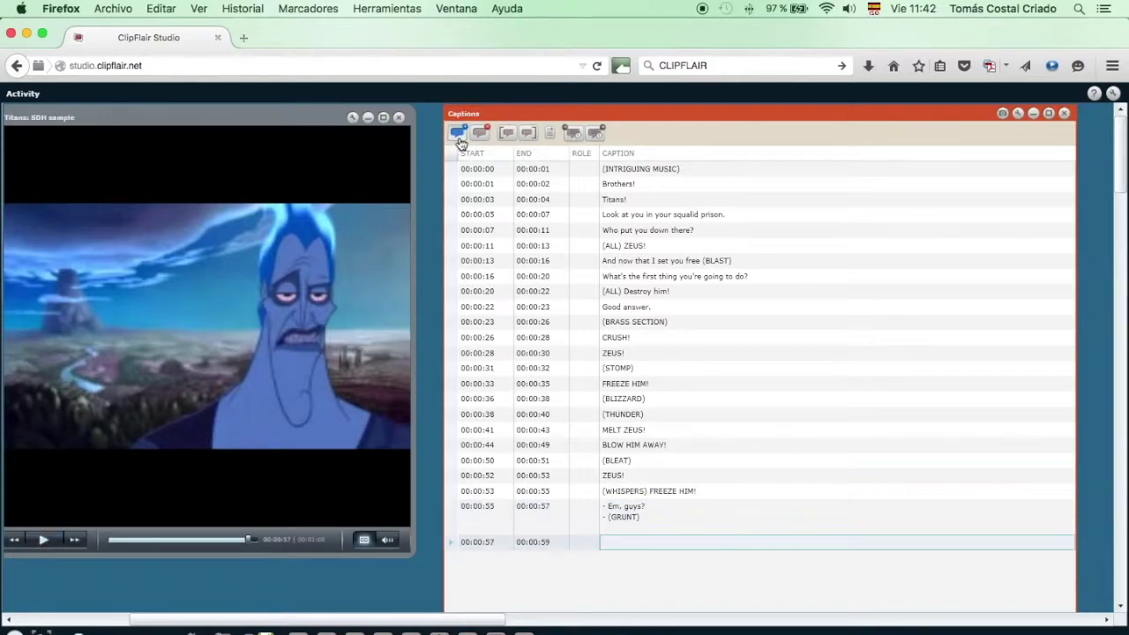
{"action": "left_click", "coordinate": [45, 540]}
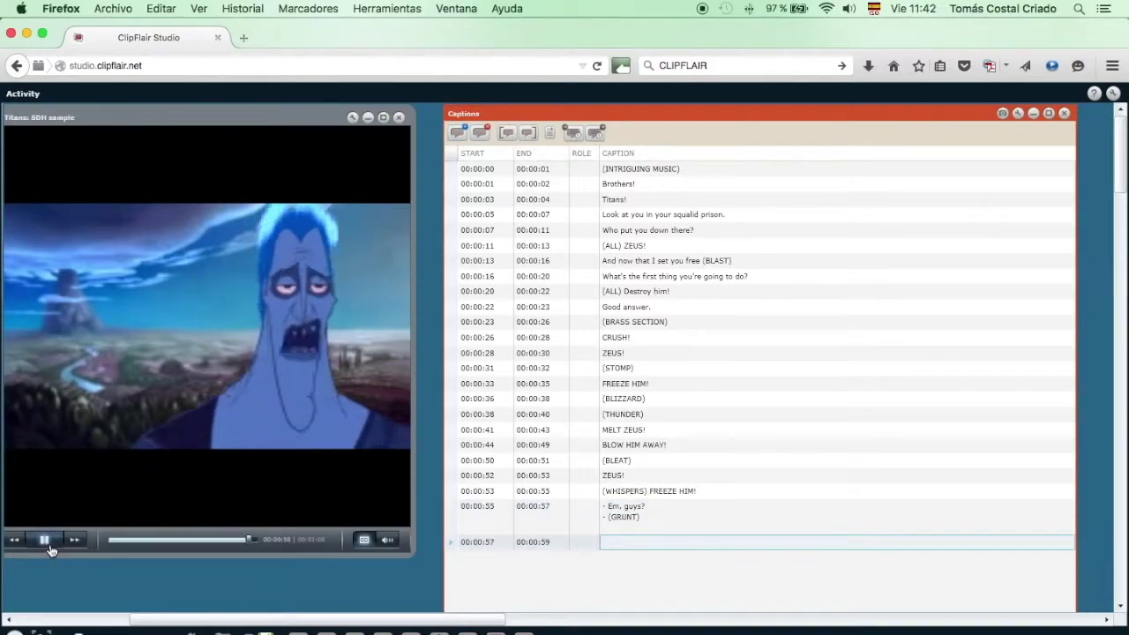
{"action": "left_click", "coordinate": [44, 541]}
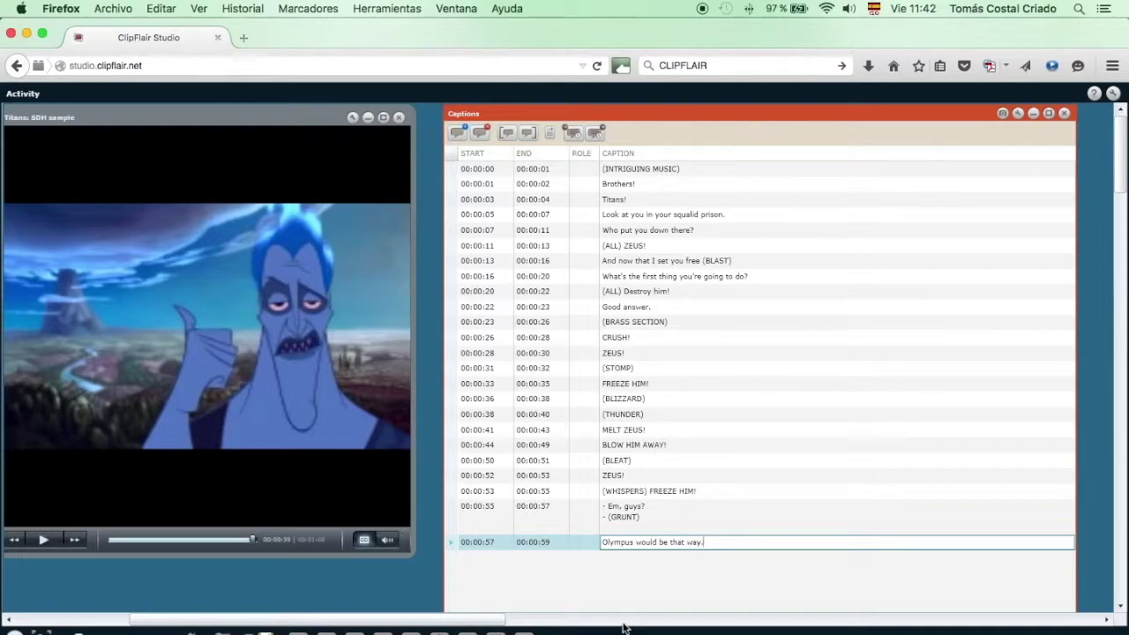
Add a final '(CLICK)' caption at 00:01:00, set its end time, and rewind to the start
{"action": "left_click", "coordinate": [43, 539]}
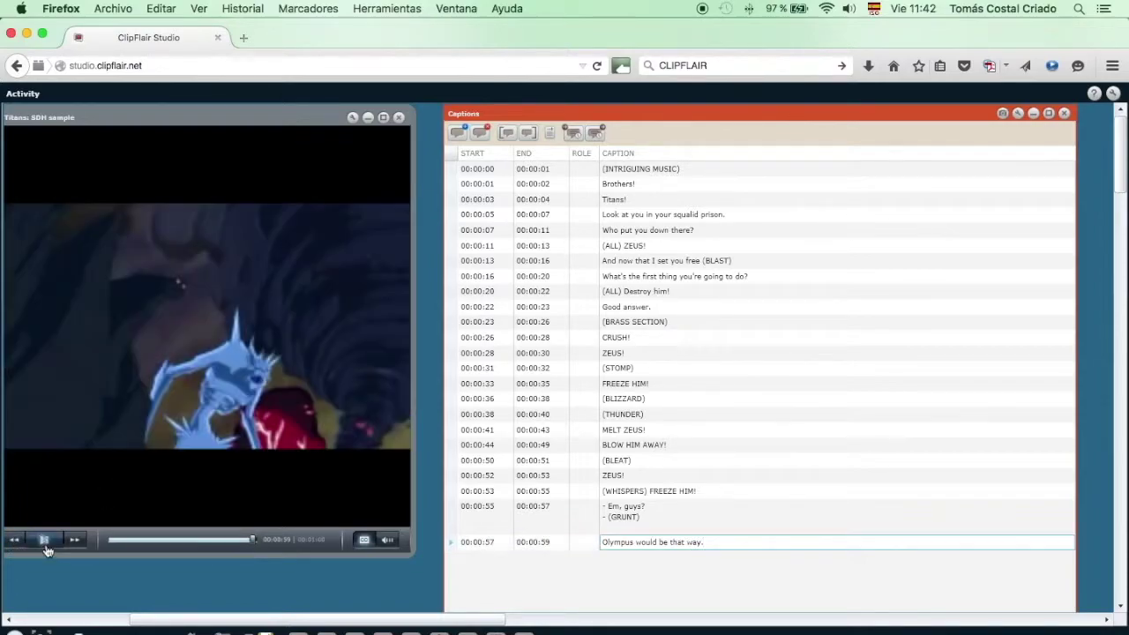
{"action": "left_click", "coordinate": [453, 133]}
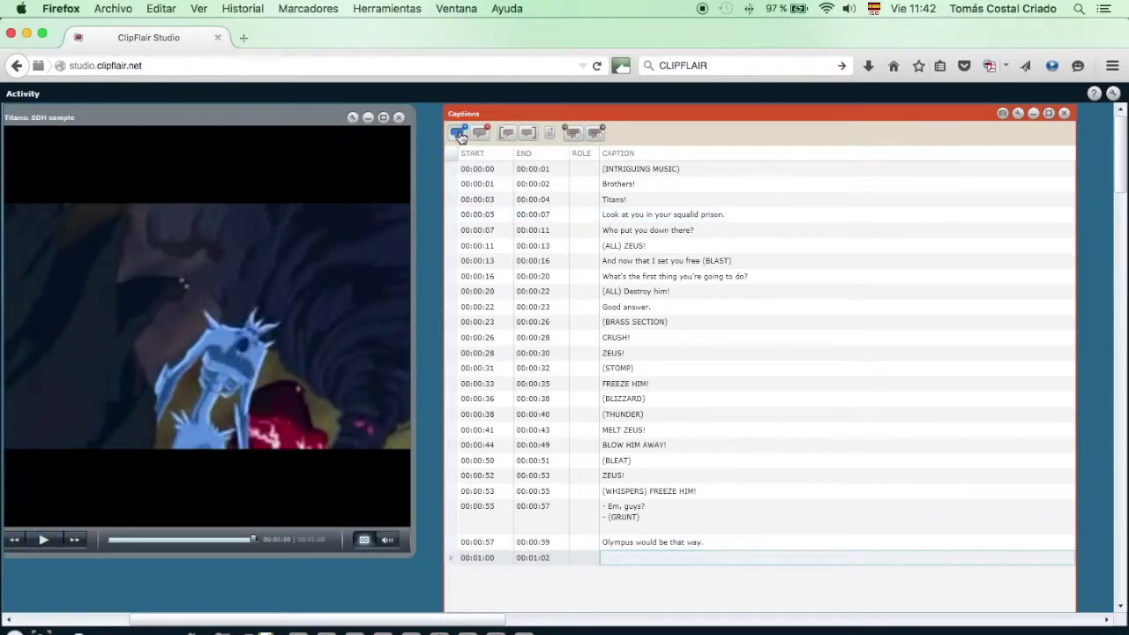
{"action": "left_click", "coordinate": [640, 559]}
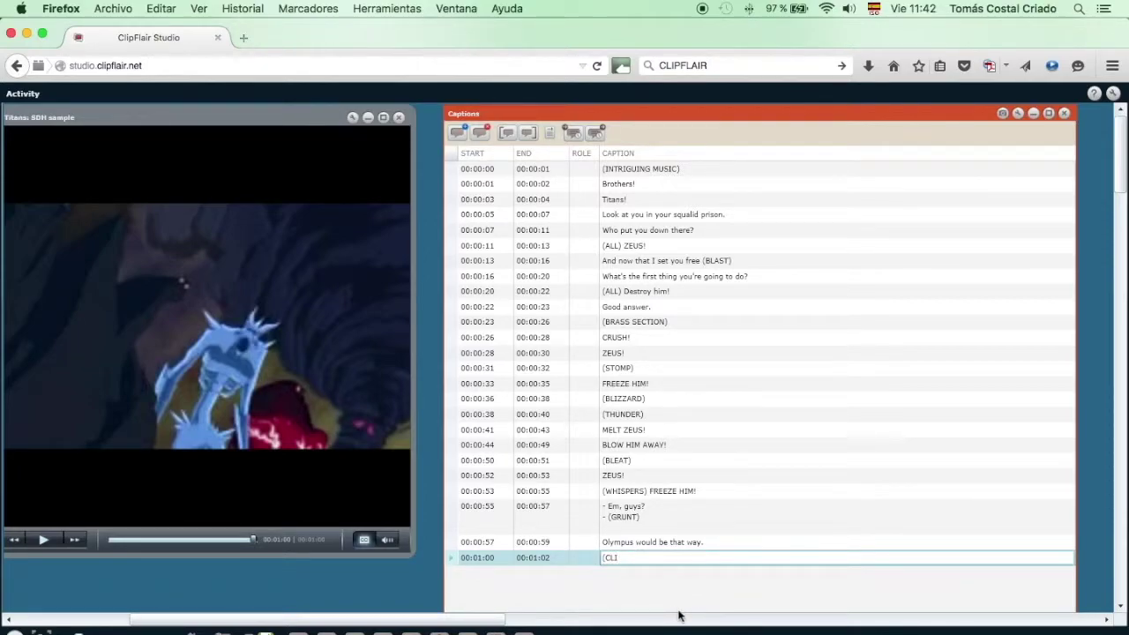
{"action": "left_click", "coordinate": [42, 538]}
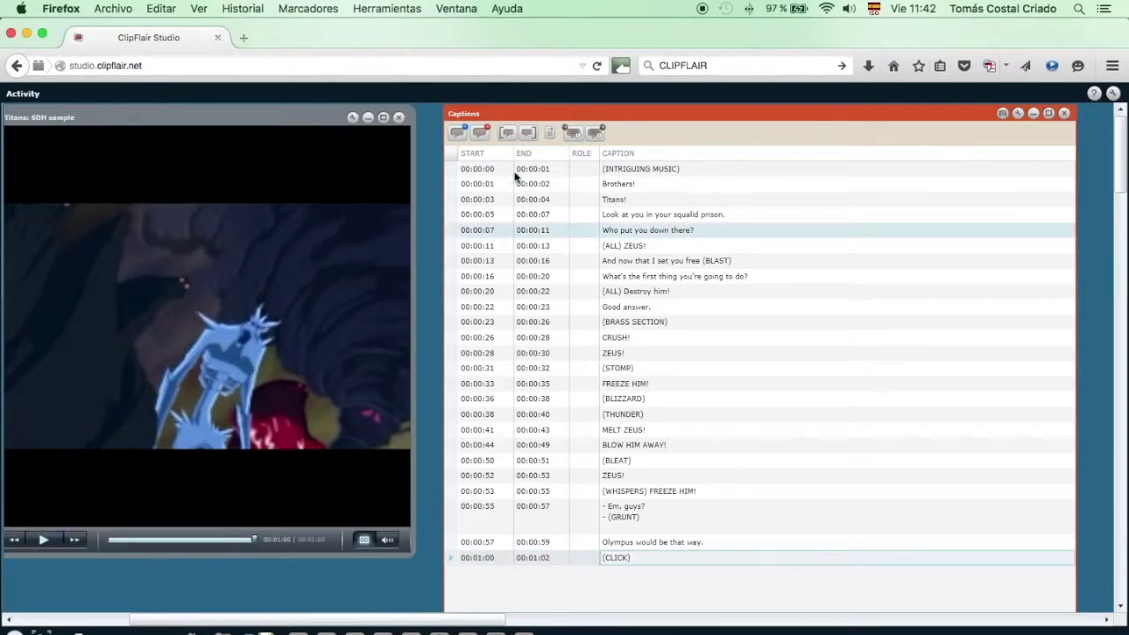
{"action": "left_click", "coordinate": [527, 134]}
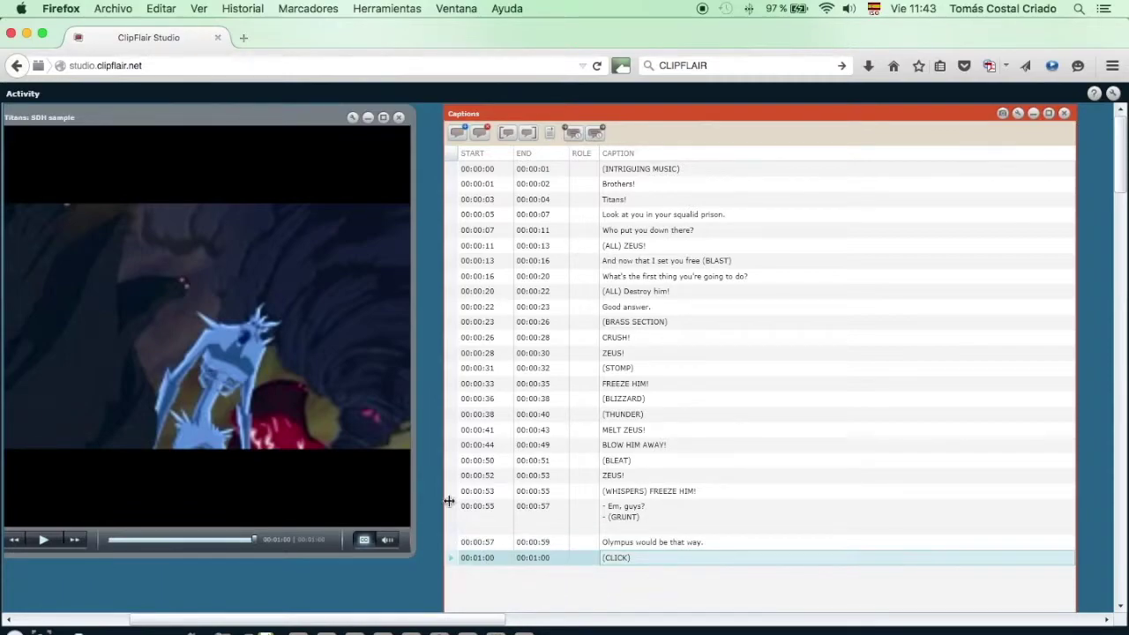
{"action": "left_click", "coordinate": [111, 544]}
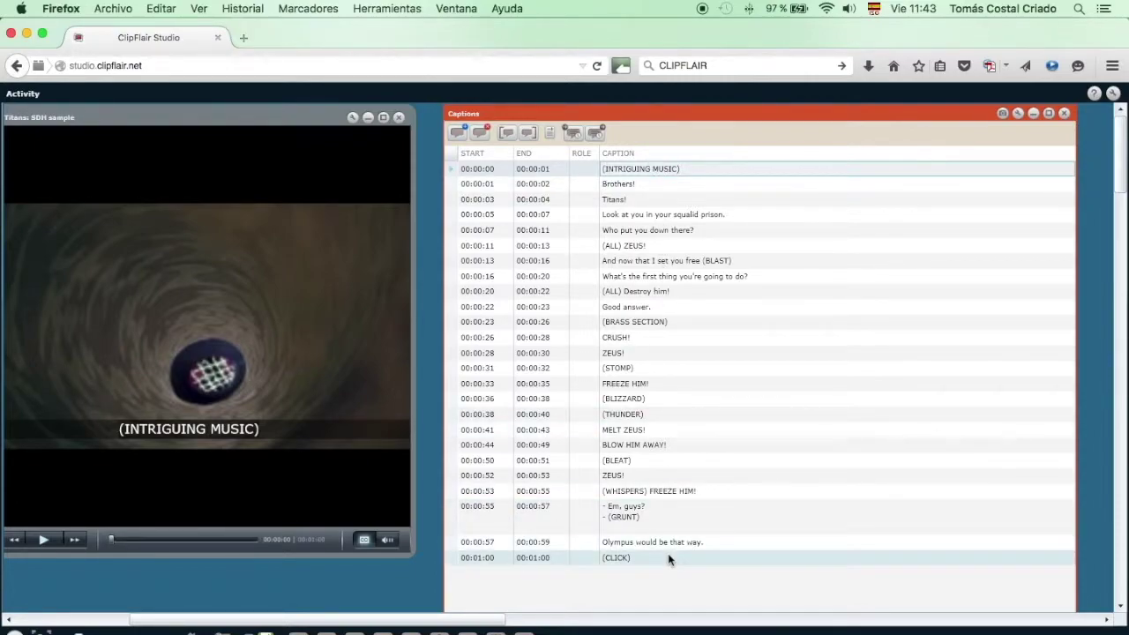
Replay the whole clip, adding (SCREAMS) to 'Who put you down there?' and moving (CLICK) to 00:00:59–00:01:01
{"action": "left_click", "coordinate": [275, 438]}
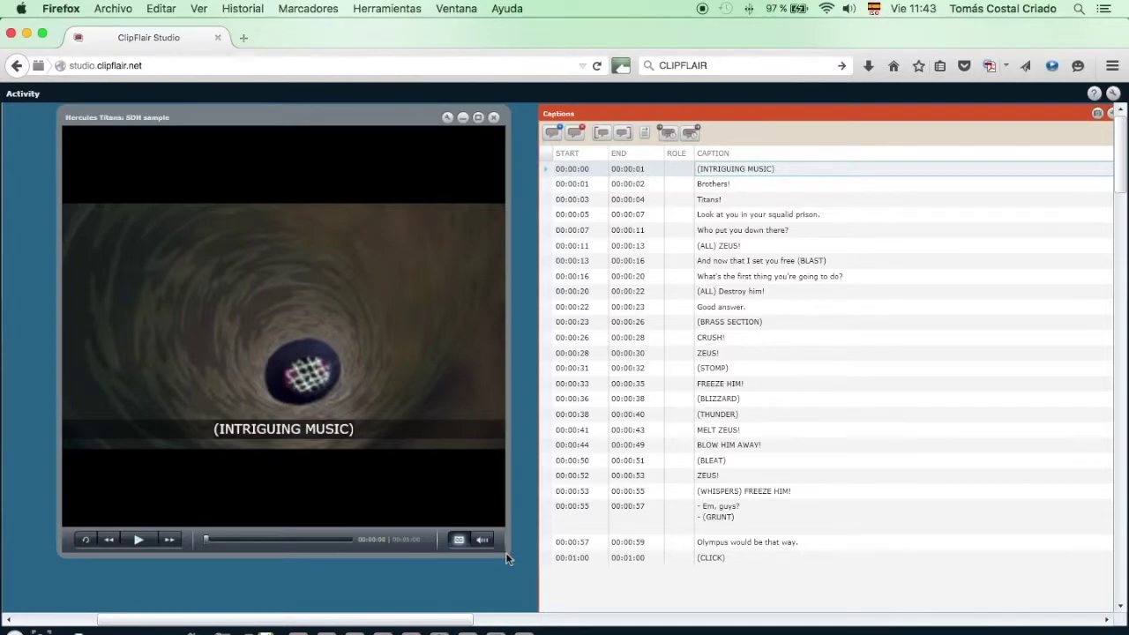
{"action": "left_click", "coordinate": [137, 548]}
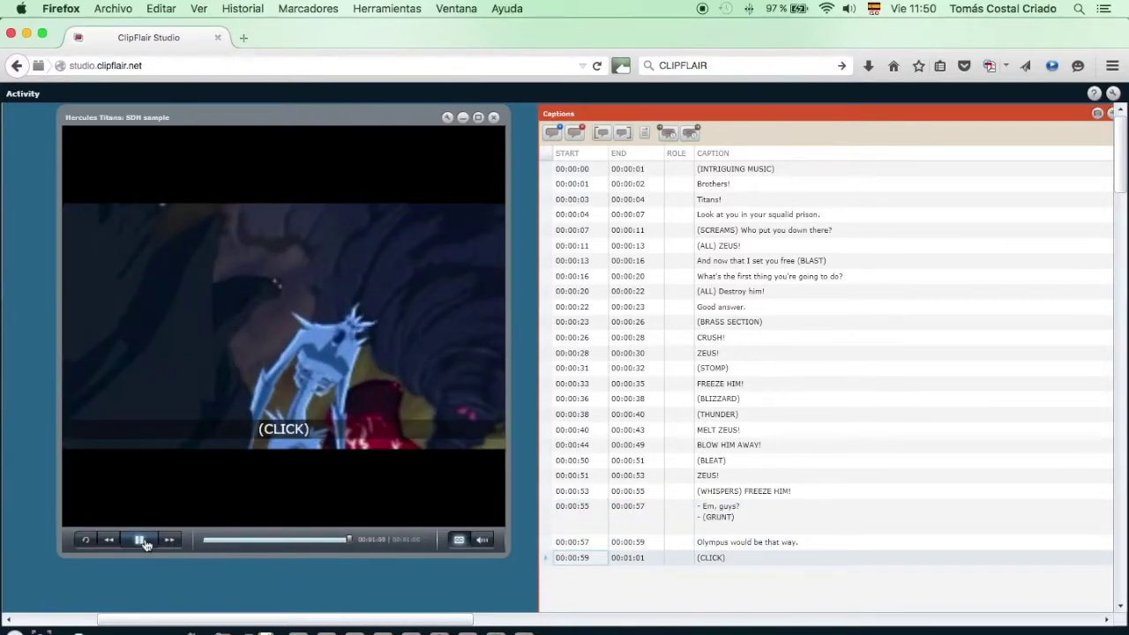
{"action": "left_click", "coordinate": [139, 540]}
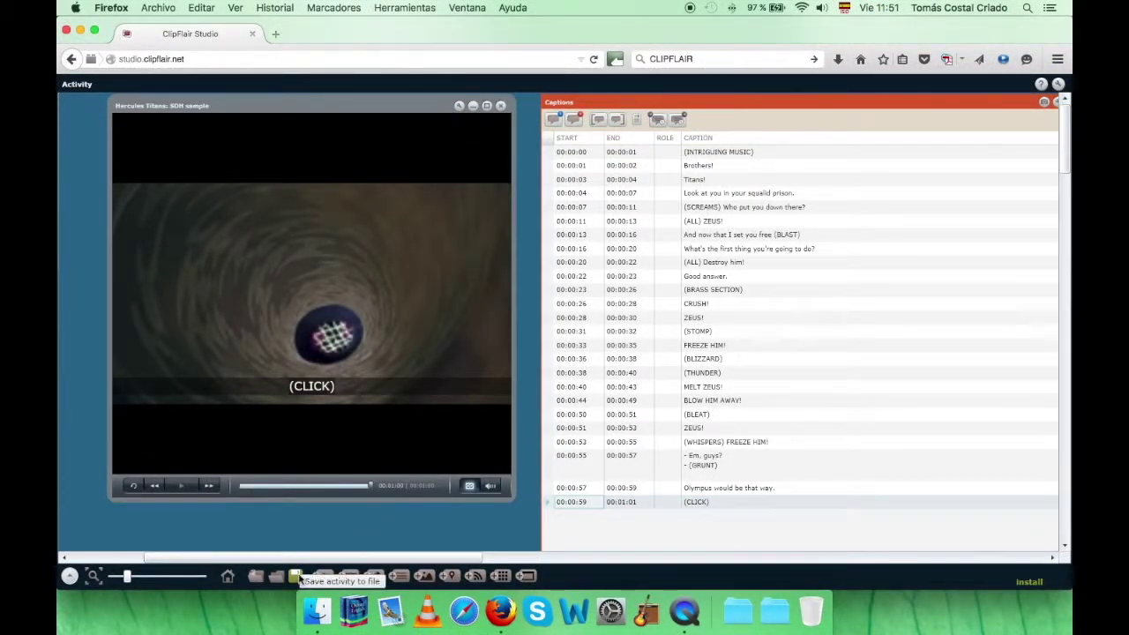
Save the activity as Hercules_Name_Surname.clipflair on the desktop
{"action": "left_click", "coordinate": [296, 576]}
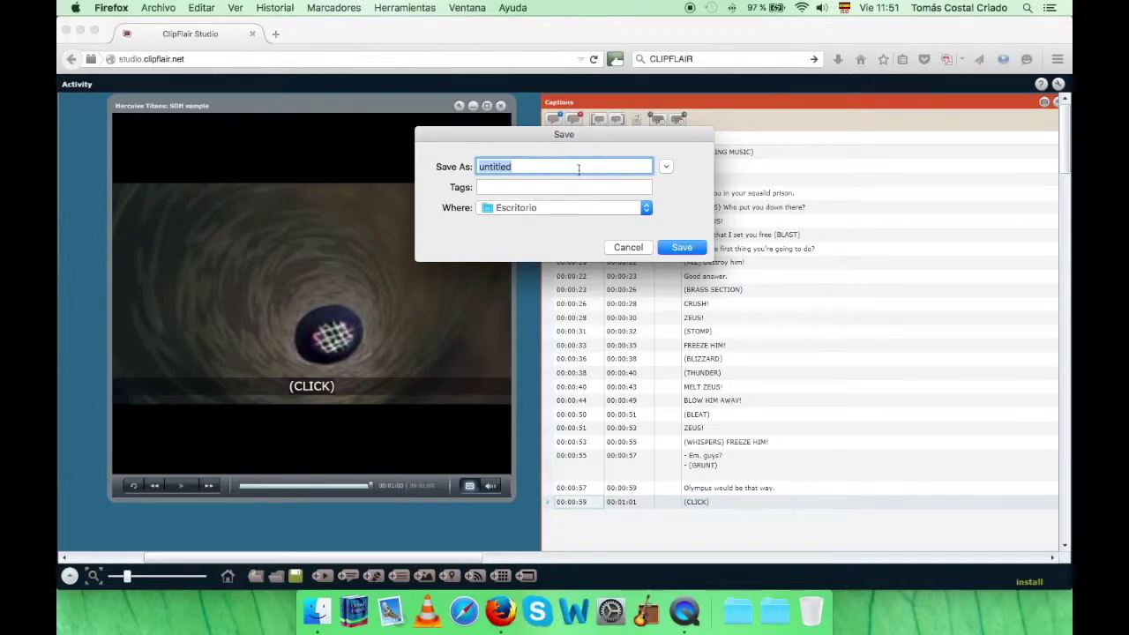
{"action": "type", "text": "HER"}
{"action": "type", "text": "ercules"}
{"action": "type", "text": "_Name"}
{"action": "type", "text": "_S"}
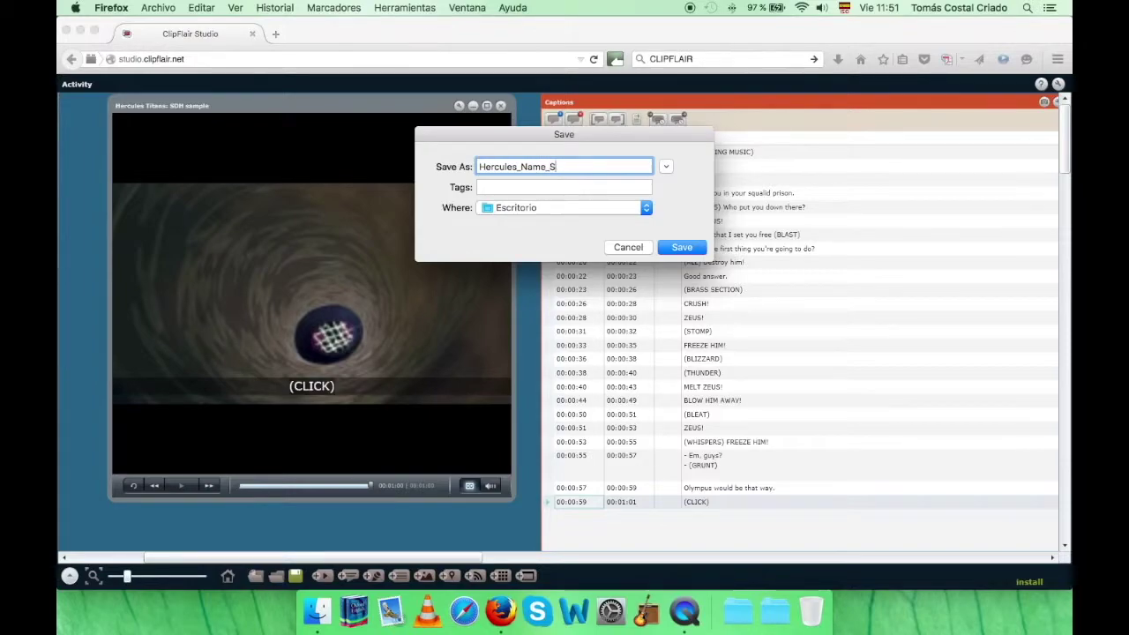
{"action": "type", "text": "urname"}
{"action": "key", "text": "Return"}
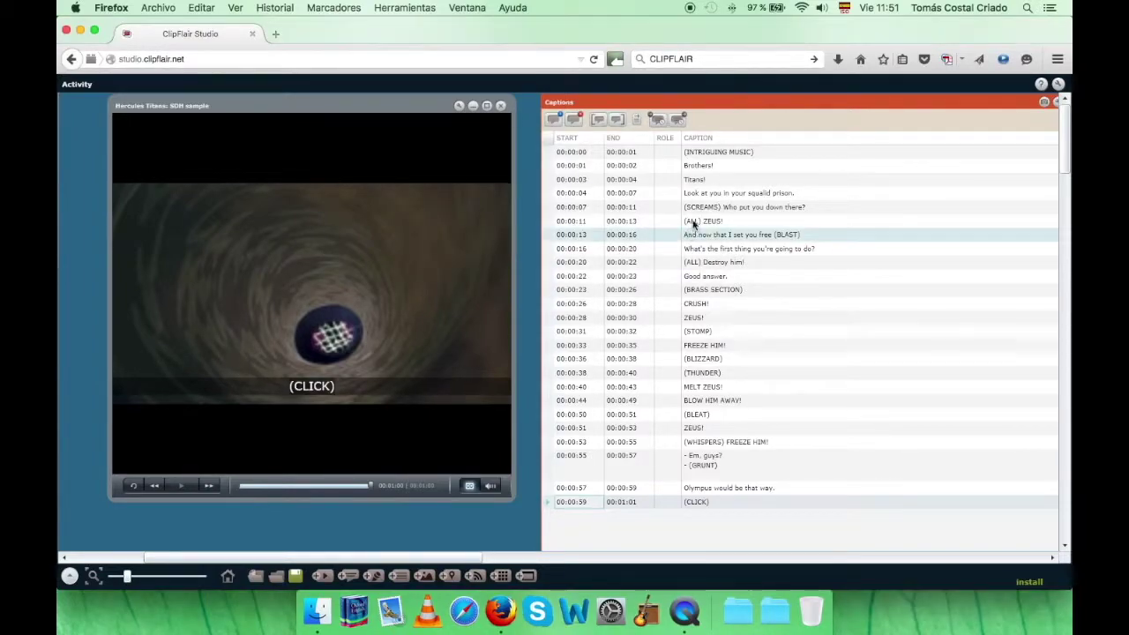
Export the captions as Hercules.srt
{"action": "left_click", "coordinate": [679, 123]}
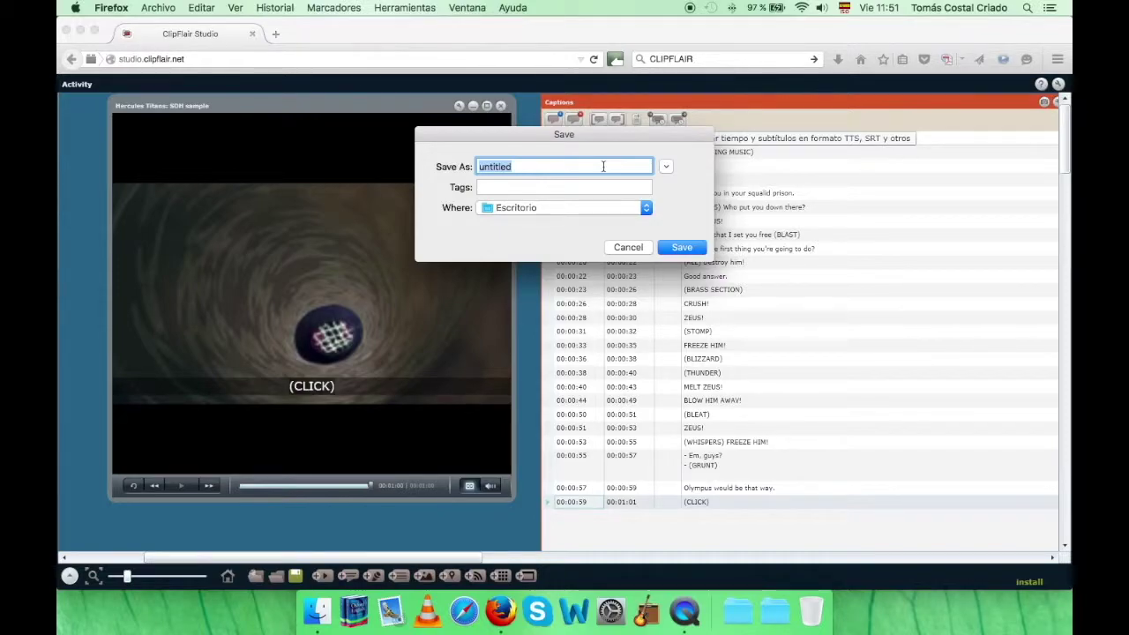
{"action": "type", "text": "Hercules.srt"}
{"action": "key", "text": "Return"}
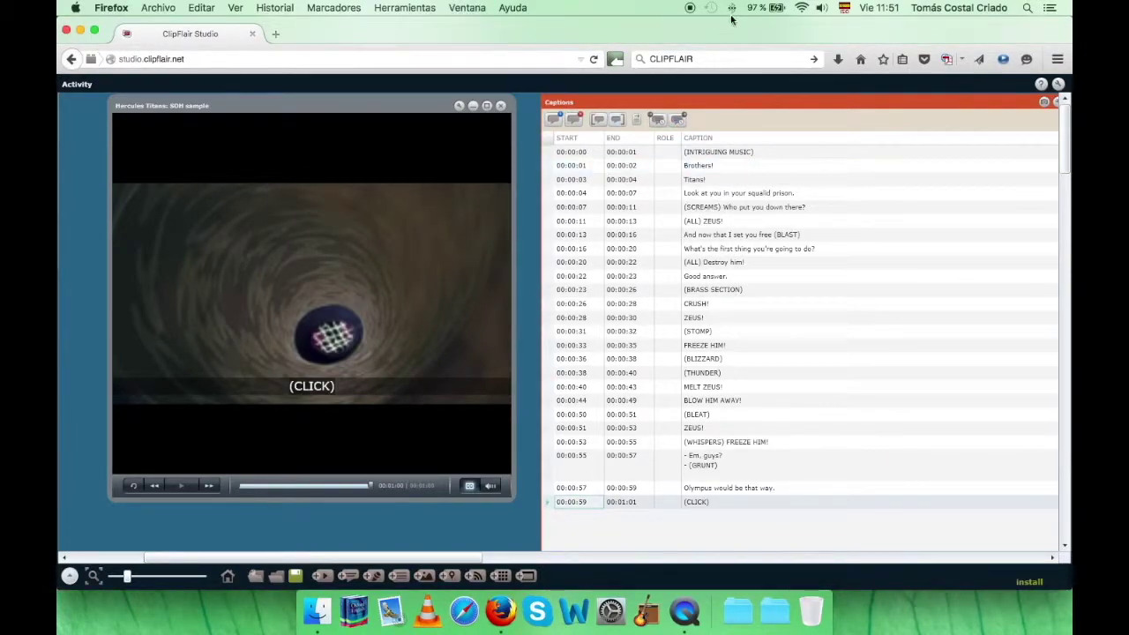
Minimize Firefox, open Hercules.srt in Aegisub to confirm all 25 captions, then close it
{"action": "left_click", "coordinate": [80, 30]}
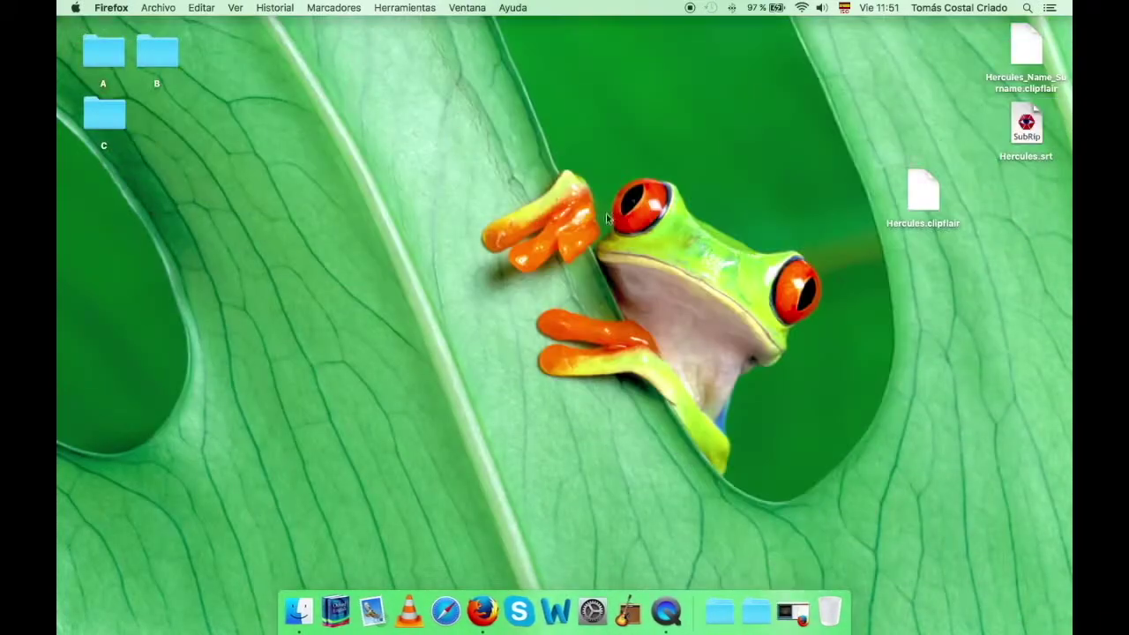
{"action": "left_click", "coordinate": [1030, 128]}
{"action": "double_click", "coordinate": [1030, 128]}
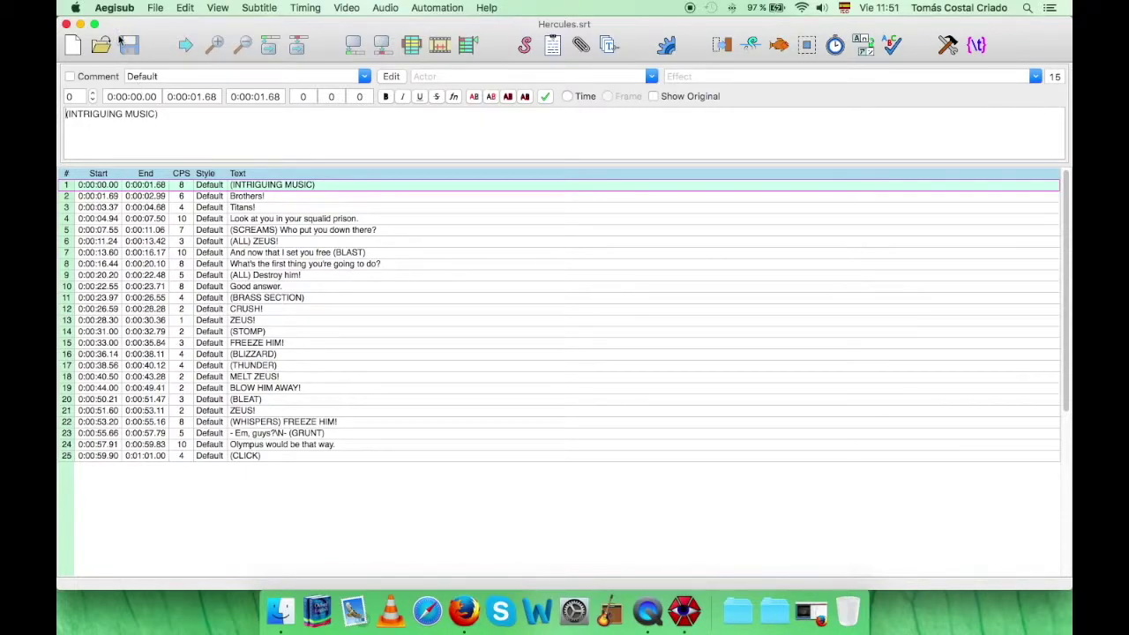
{"action": "left_click", "coordinate": [66, 24]}
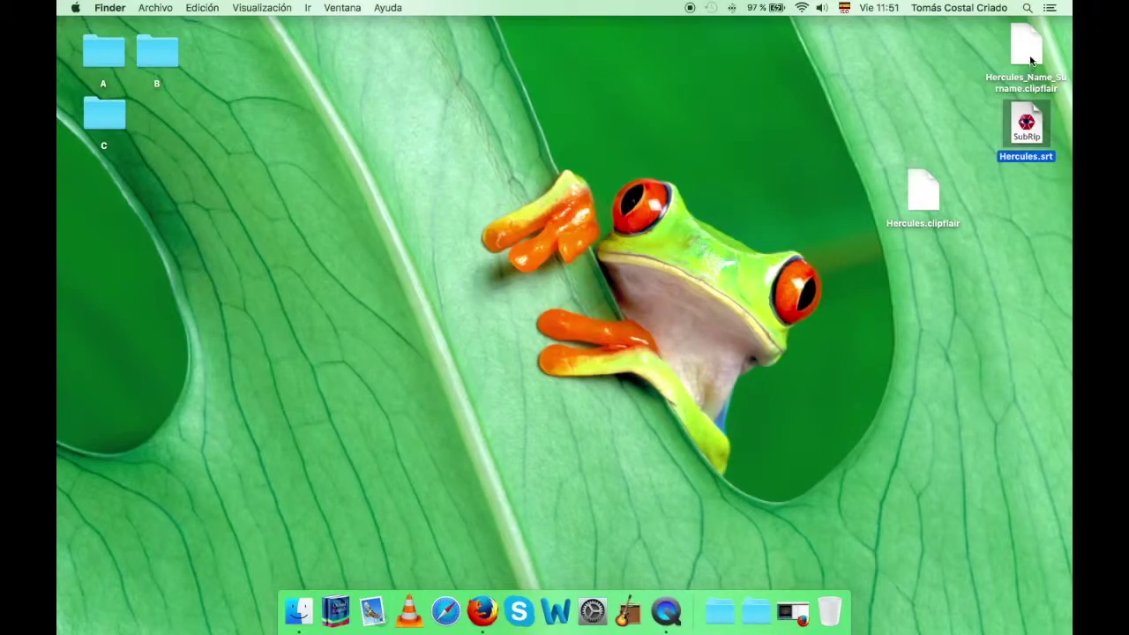
Move Hercules_Name_Surname.clipflair on the desktop to just below Hercules.clipflair
{"action": "left_click_drag", "start_coordinate": [1031, 59], "coordinate": [934, 302]}
{"action": "left_click", "coordinate": [992, 361]}
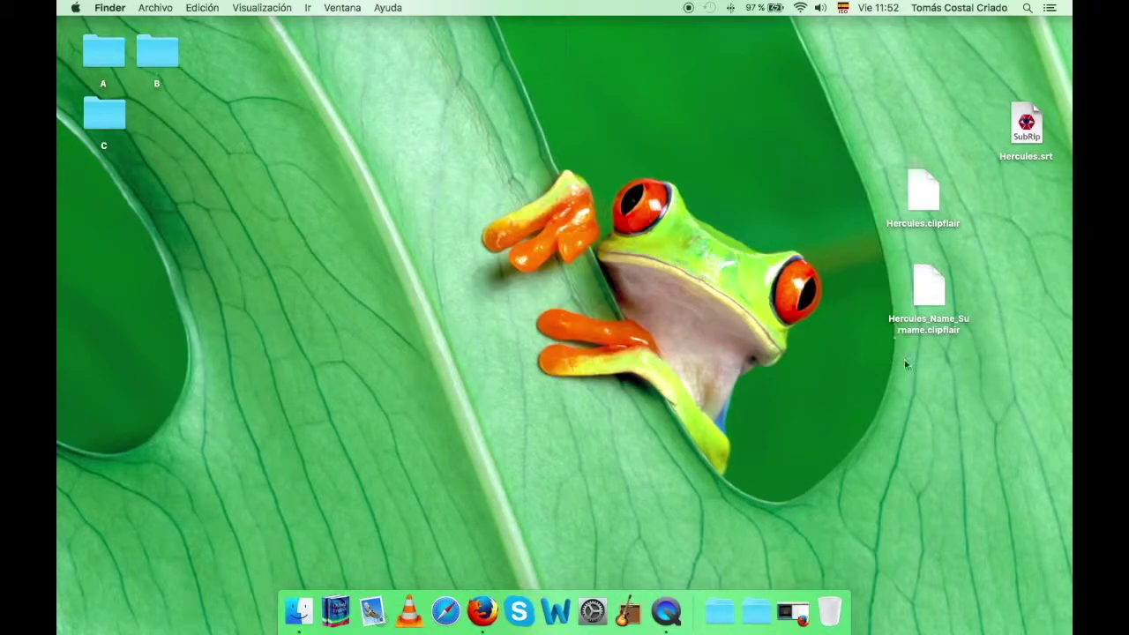